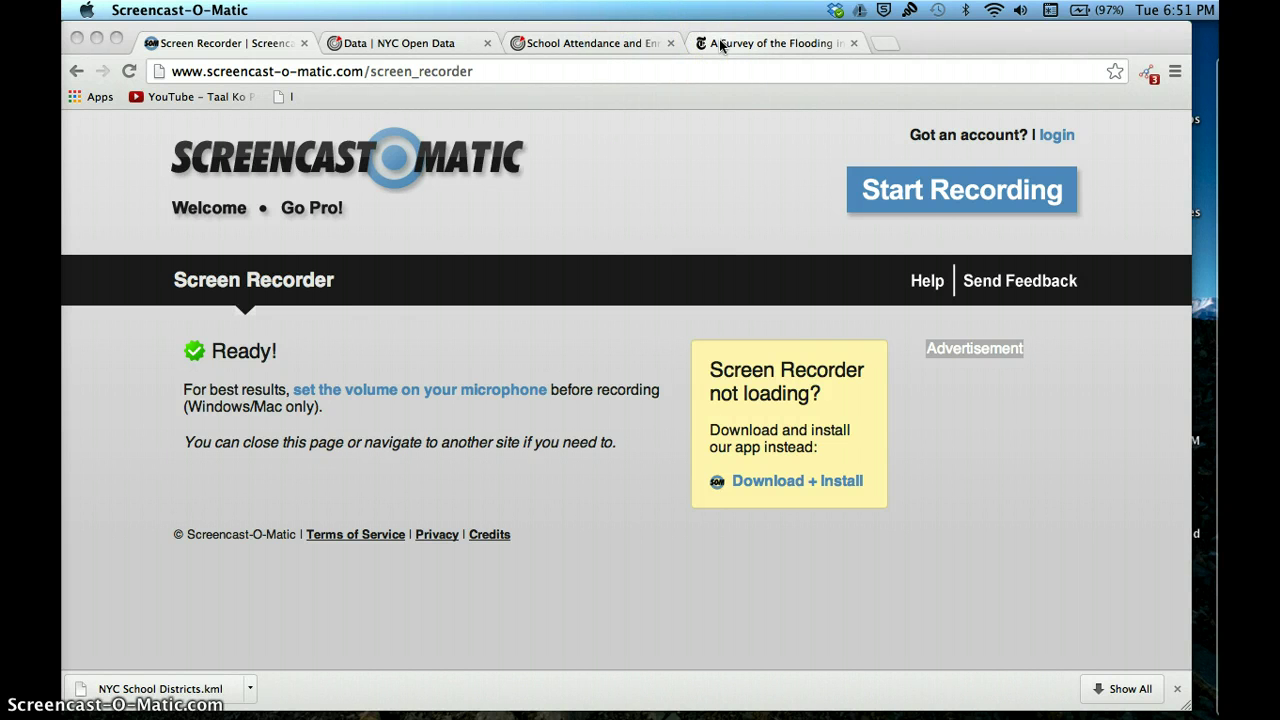
Step: On the Hurricane Sandy flooding map, zoom in on Highlands and pan to bring Atlantic Highlands into view
click(720, 42)
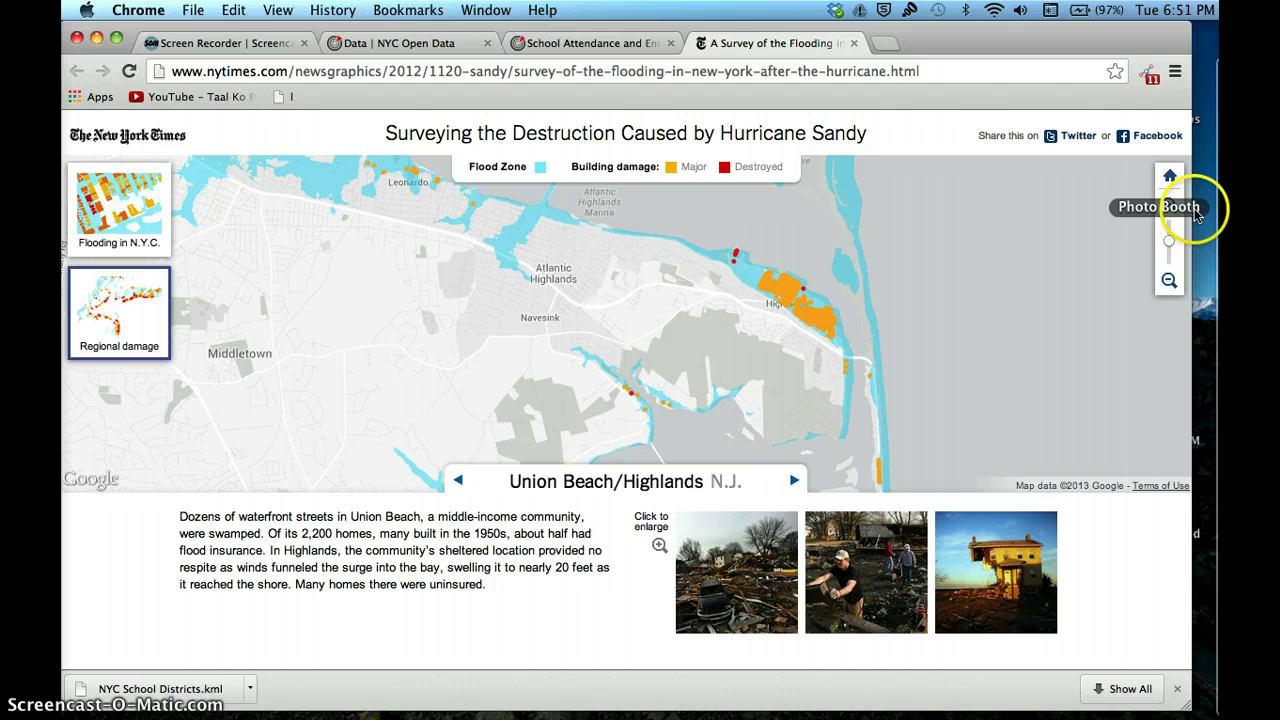
click(1168, 202)
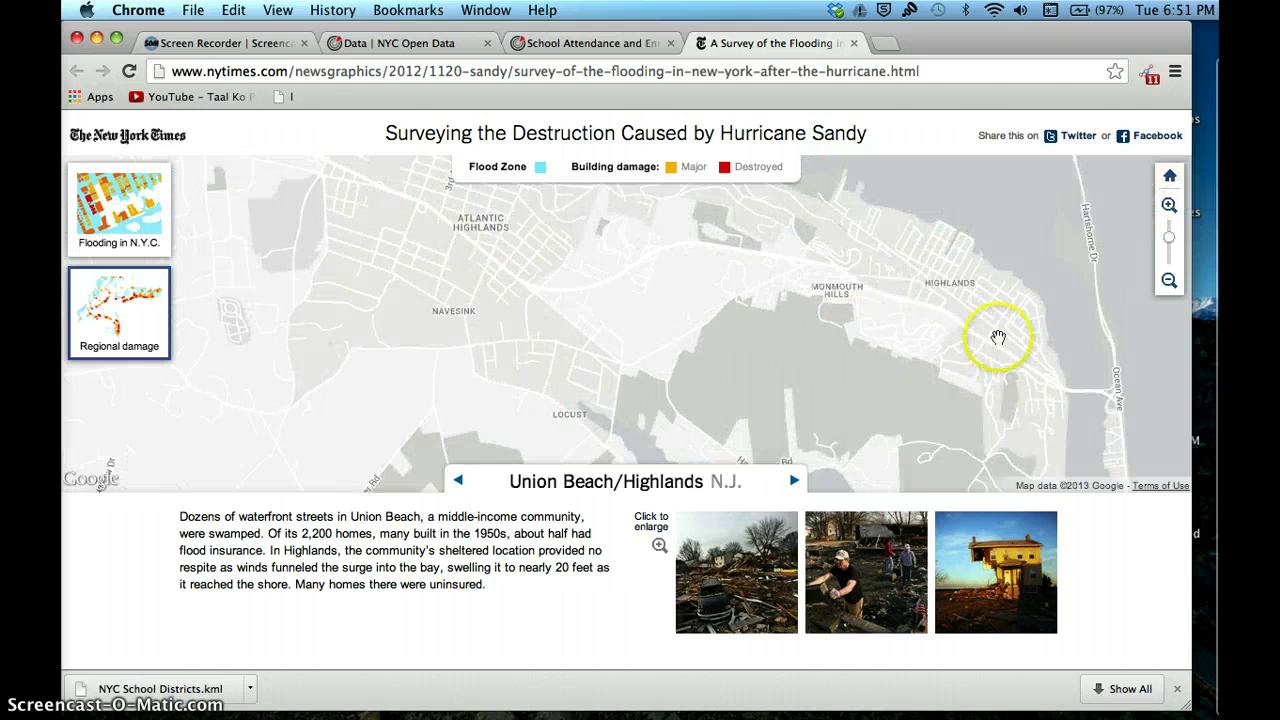
drag(998, 338, 629, 380)
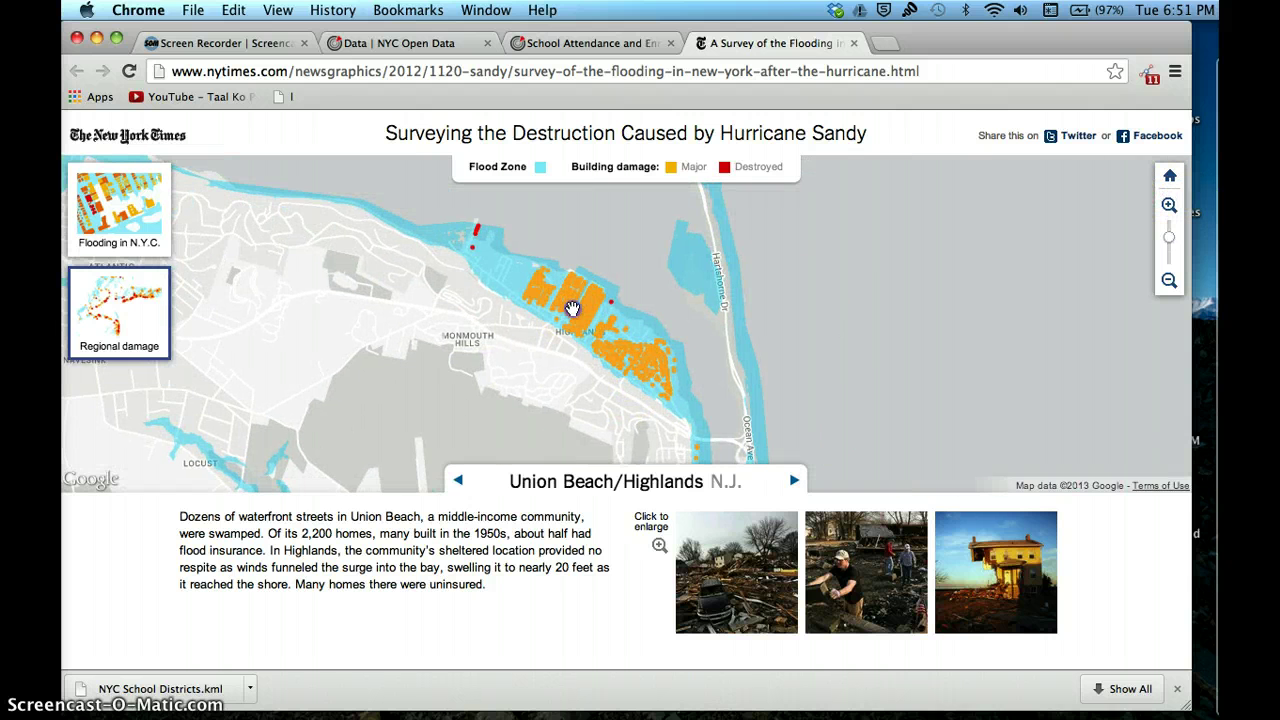
drag(457, 223, 633, 285)
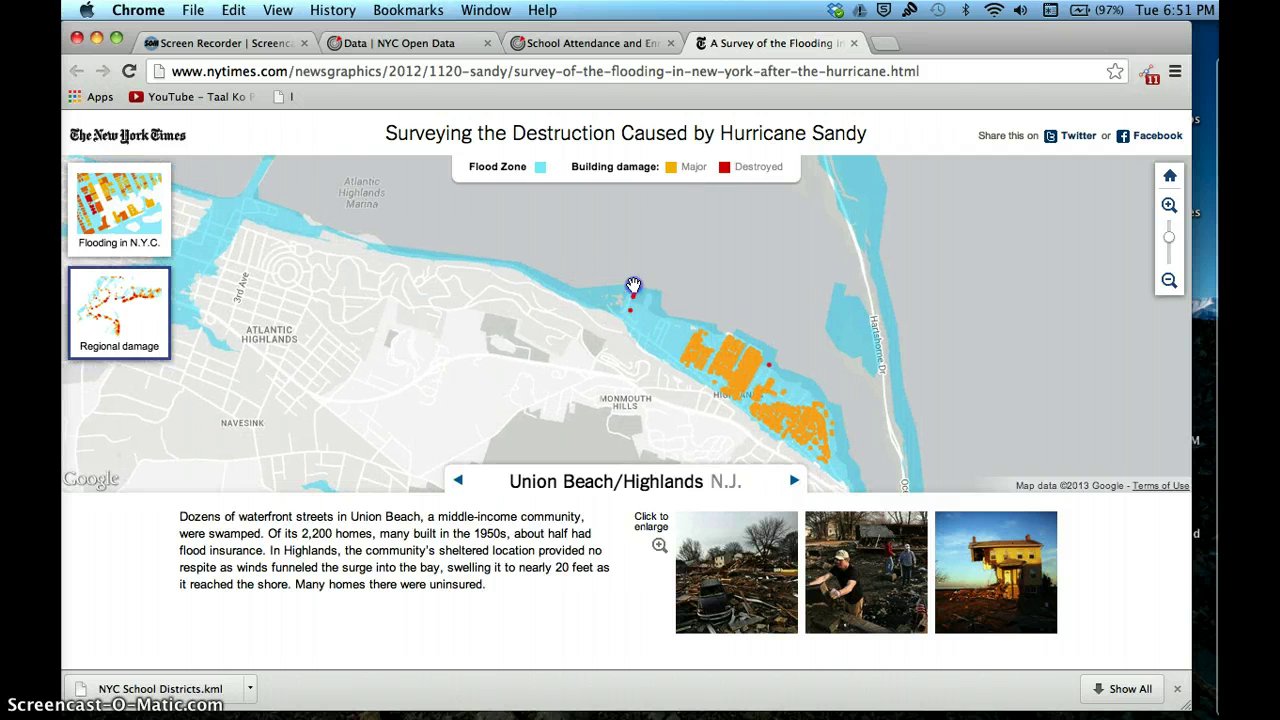
Step: Check the map legend for the flood zones and major building damage
click(630, 283)
click(697, 226)
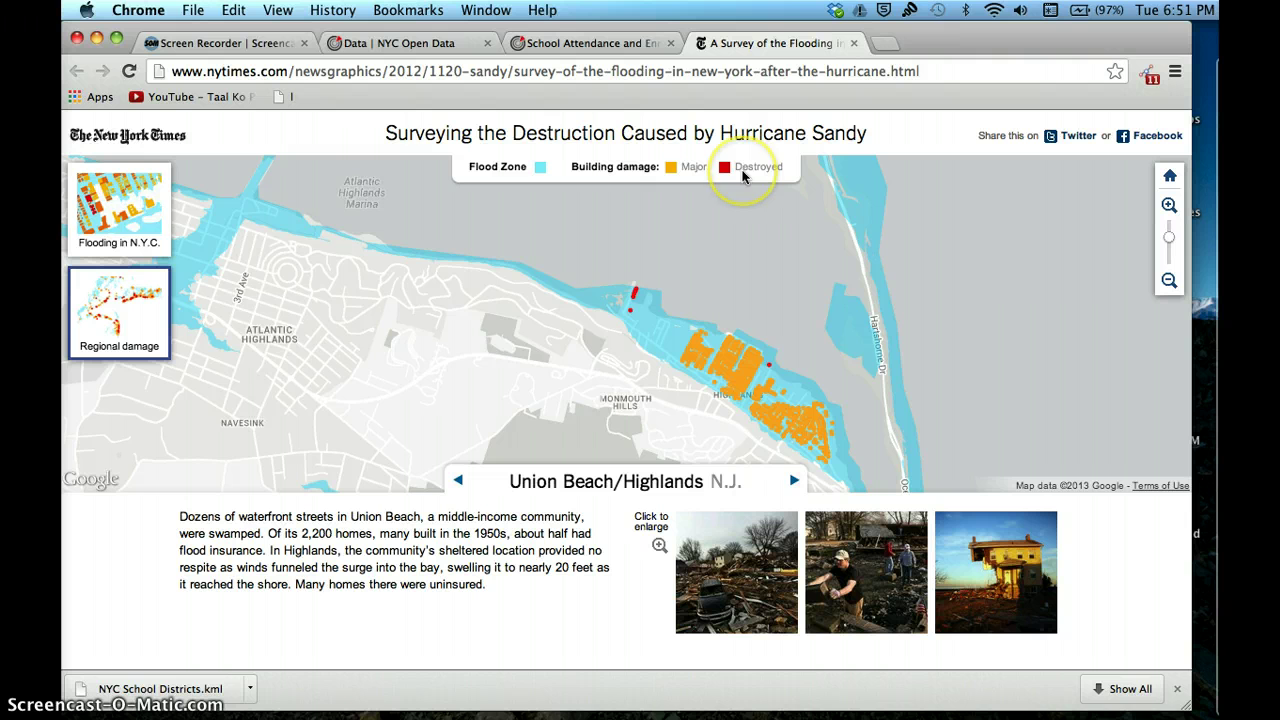
click(669, 178)
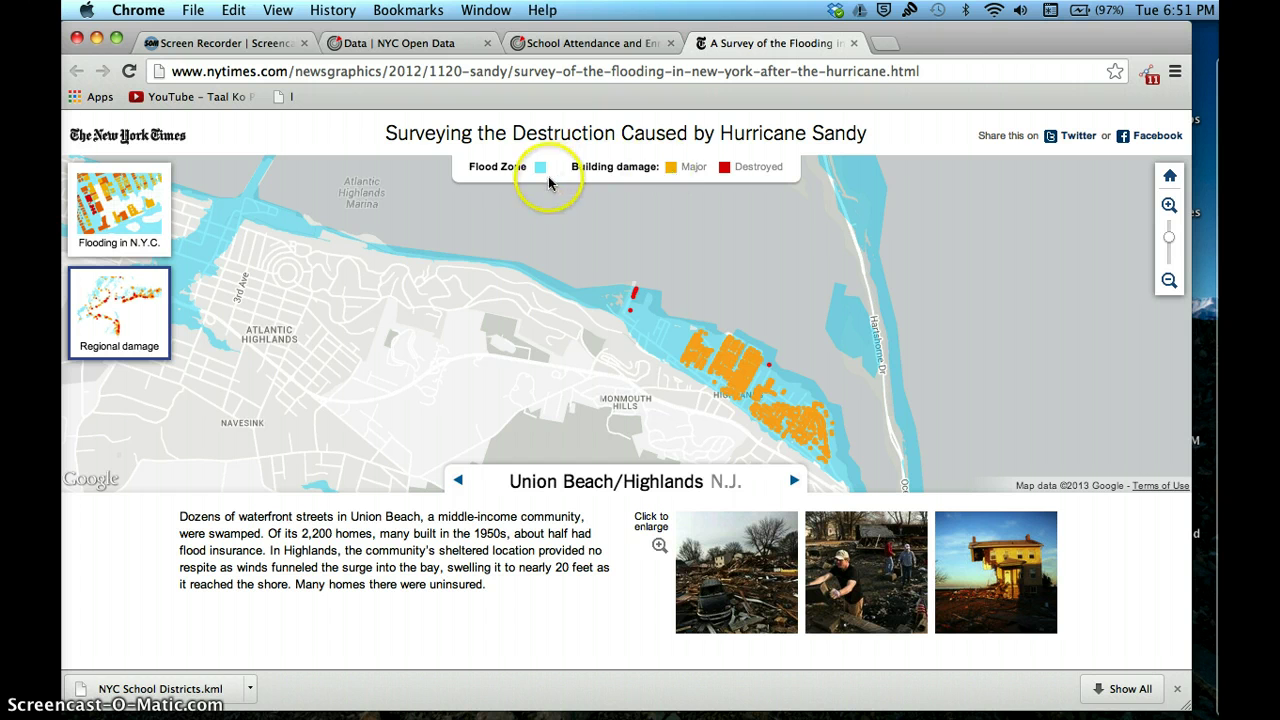
click(495, 320)
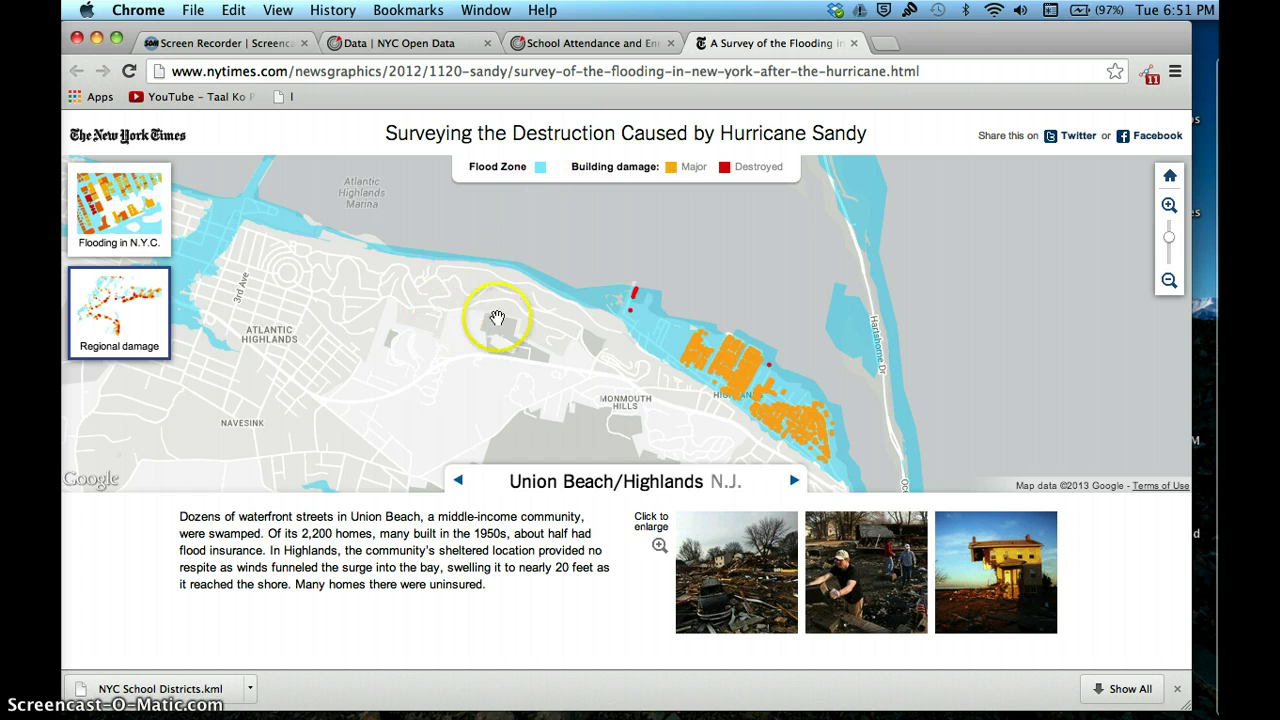
click(484, 319)
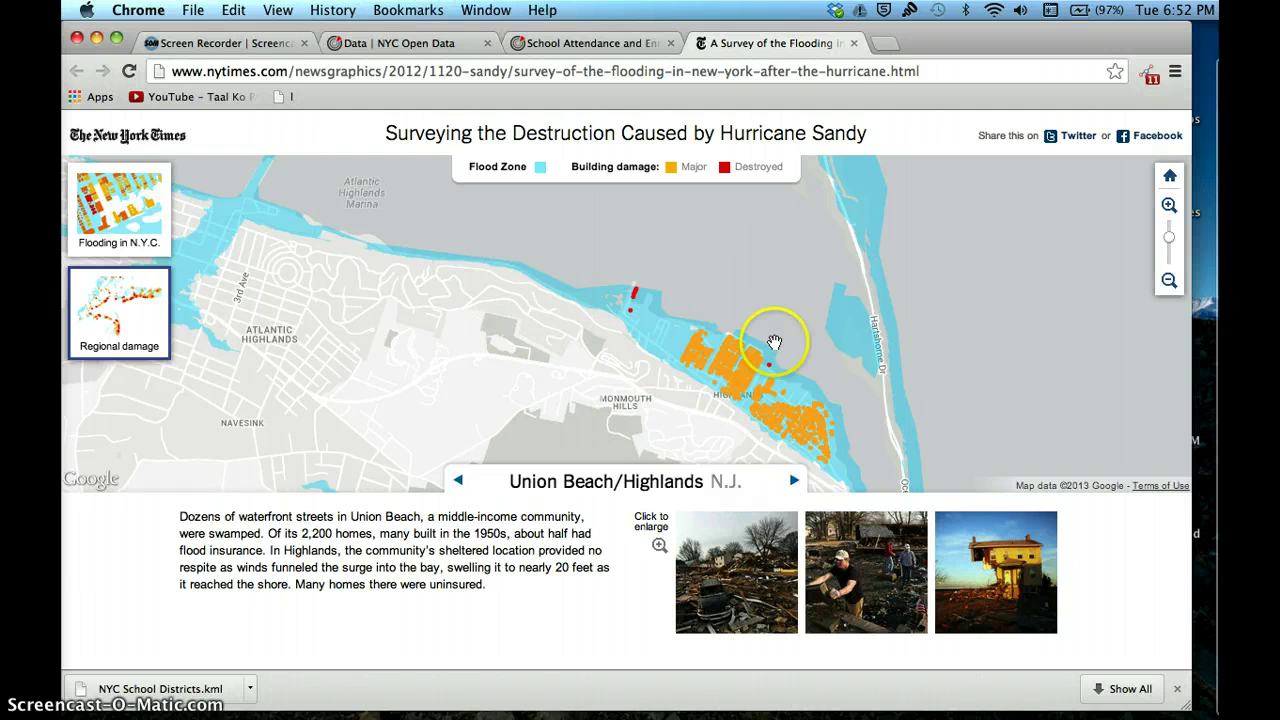
Step: Pan south of Monmouth Hills so the flooded creeks near Locust sit beside the Highlands damage
click(603, 375)
drag(603, 375, 612, 232)
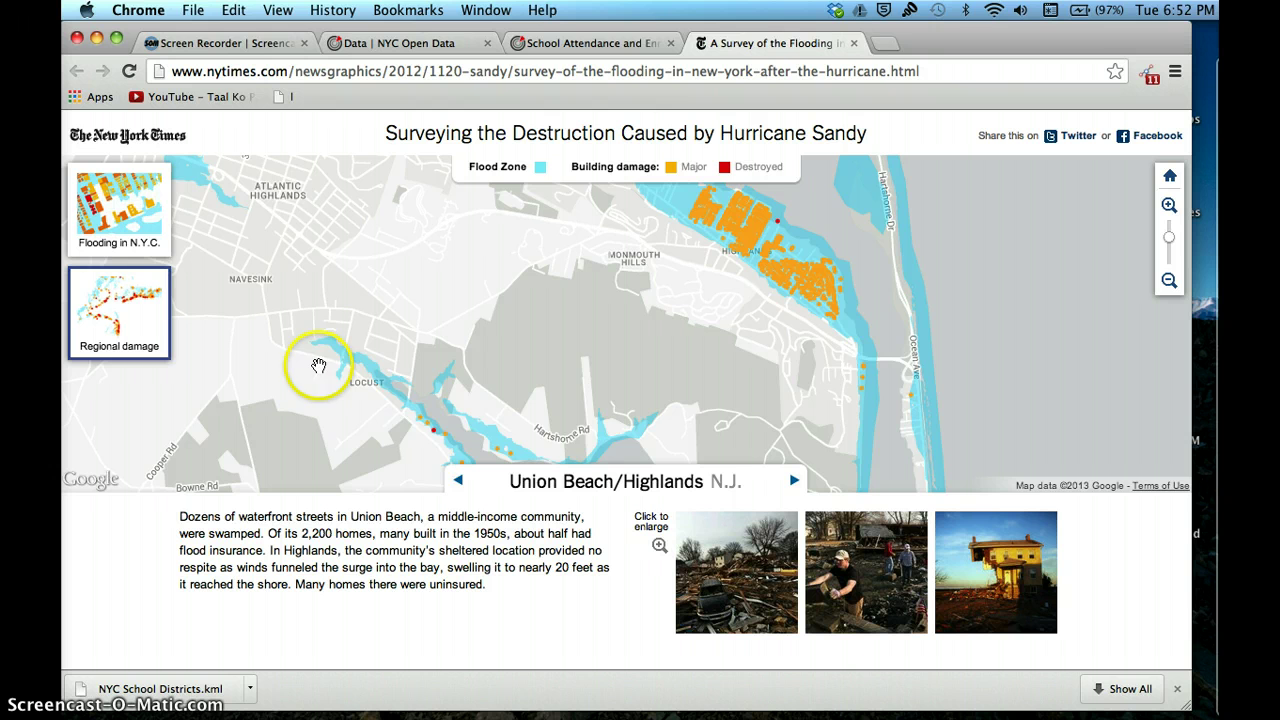
drag(609, 306, 724, 404)
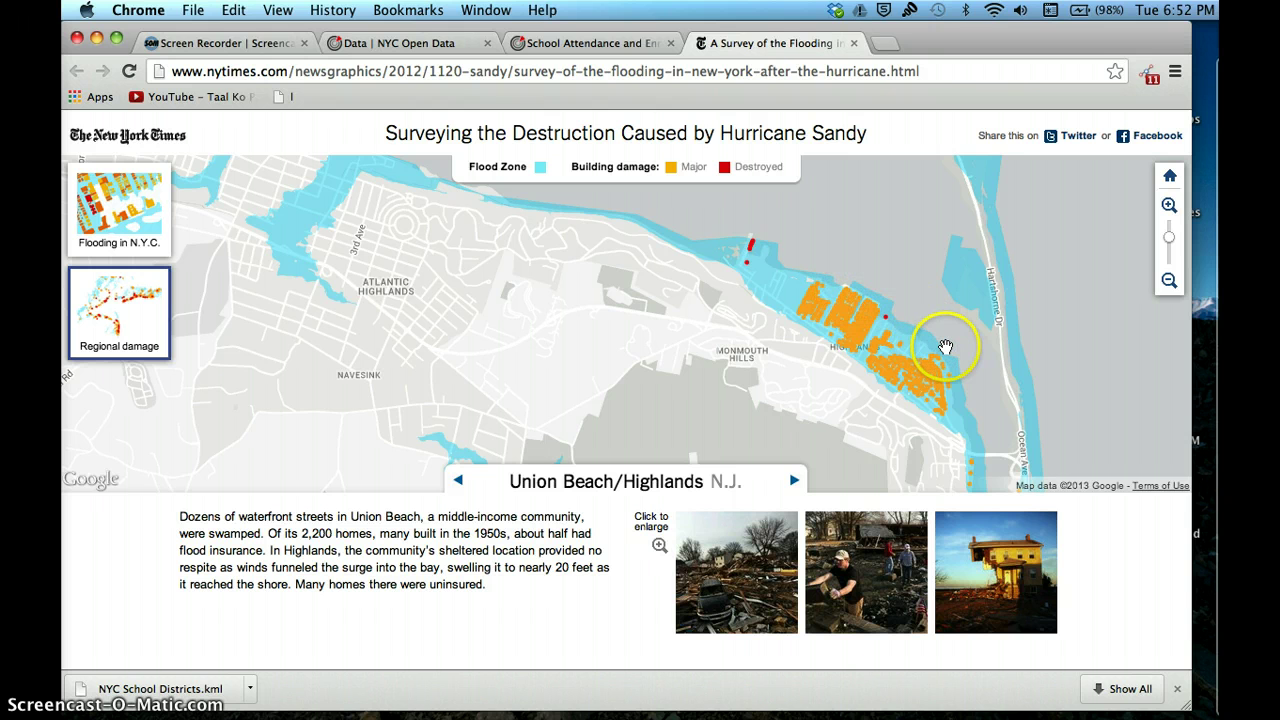
drag(777, 397, 786, 309)
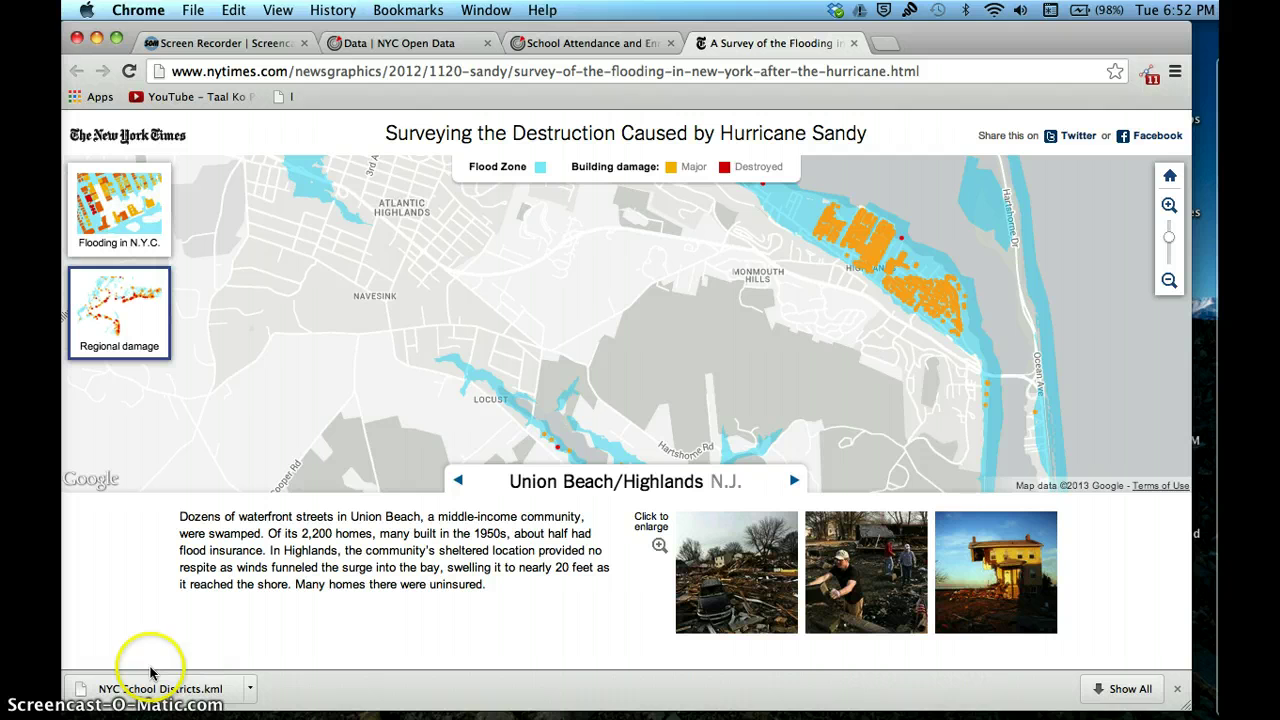
click(60, 222)
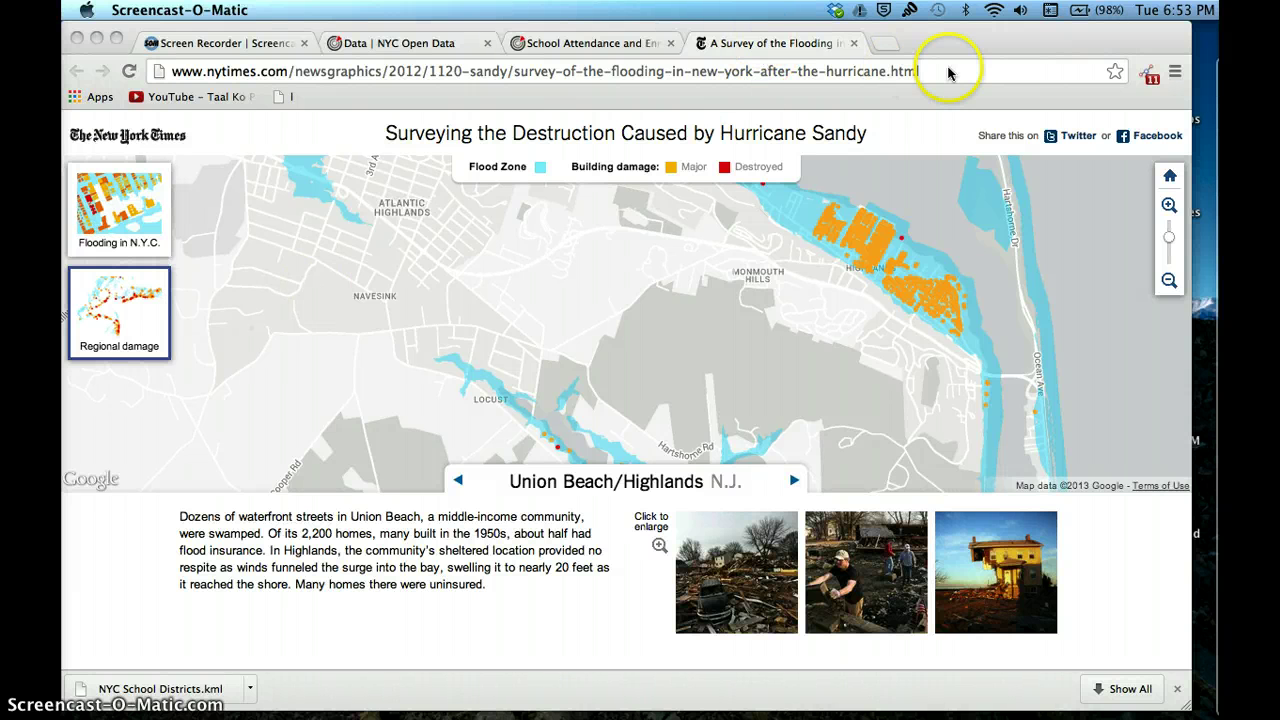
Step: In a new tab, search Google for 'school attendance in nyc by school district'
click(892, 42)
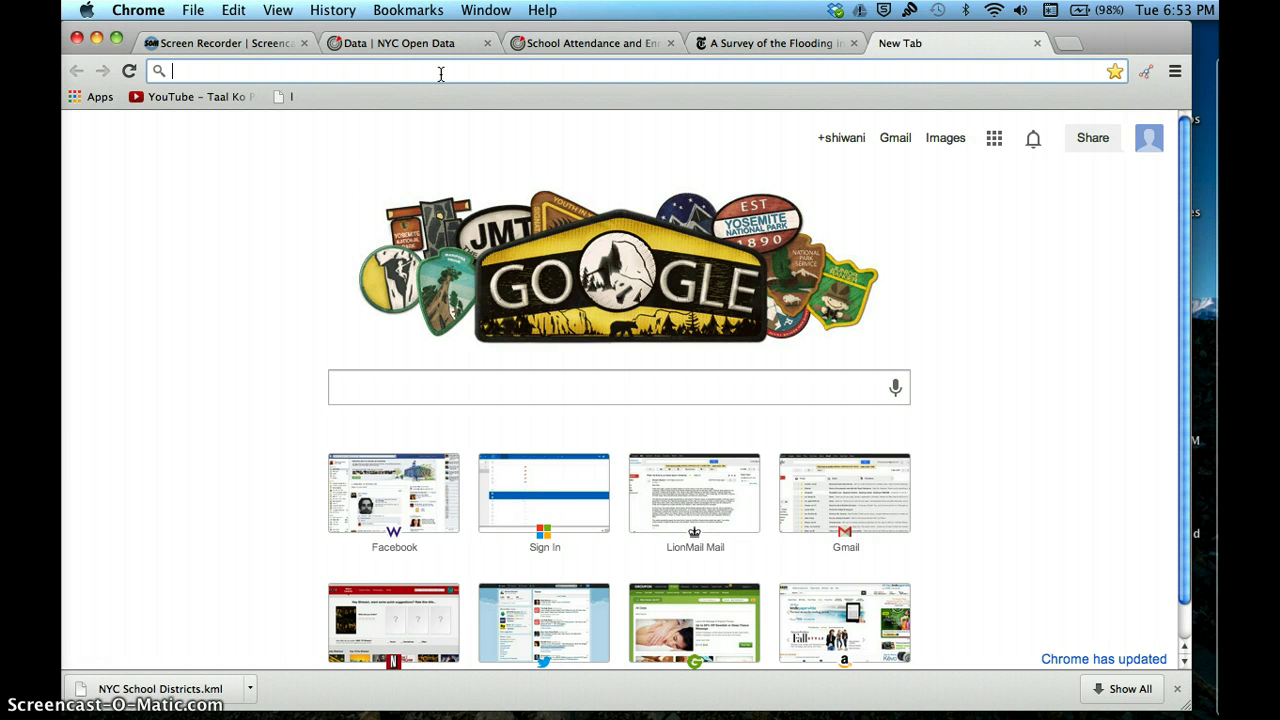
click(437, 394)
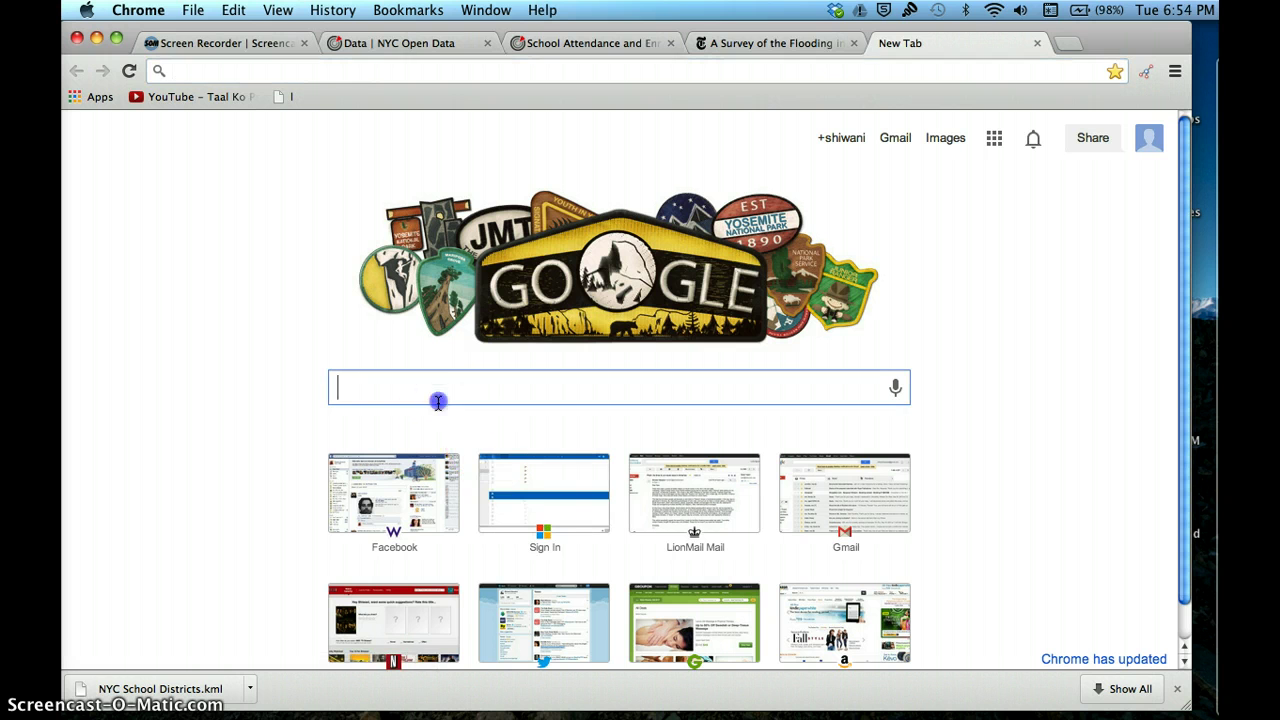
text(shoo)
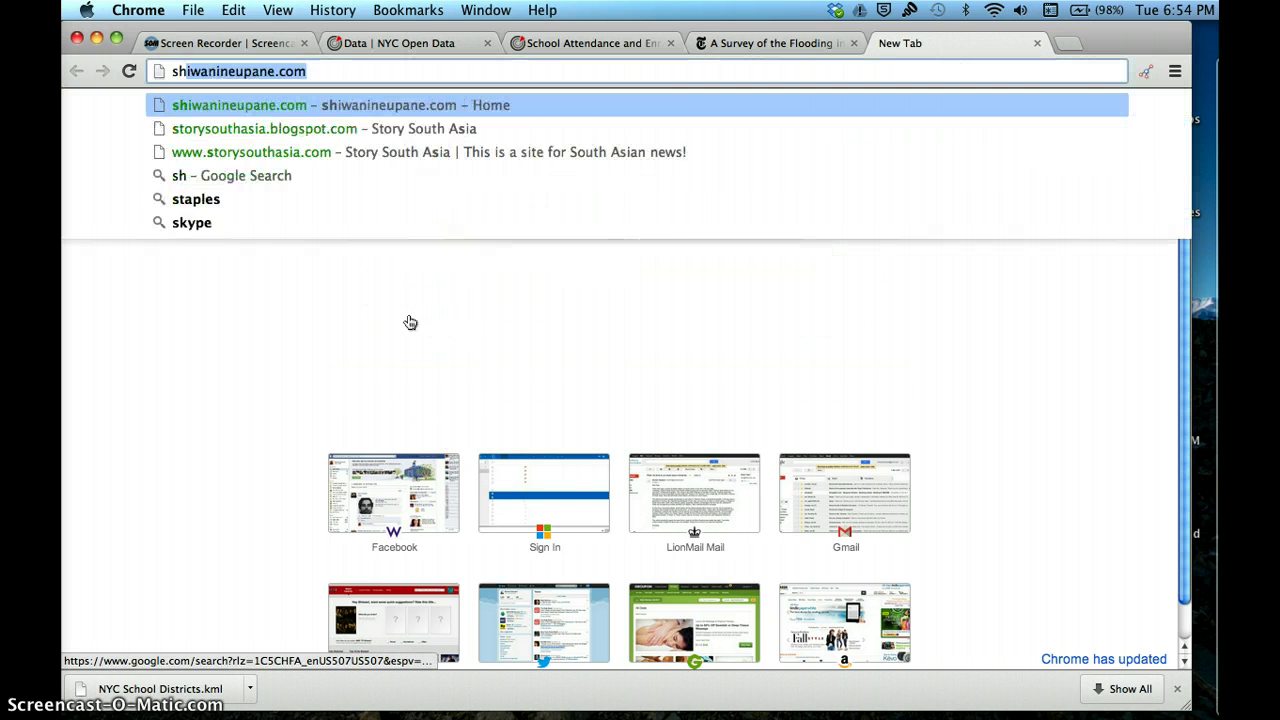
key(BackSpace)
key(BackSpace)
text(cooo)
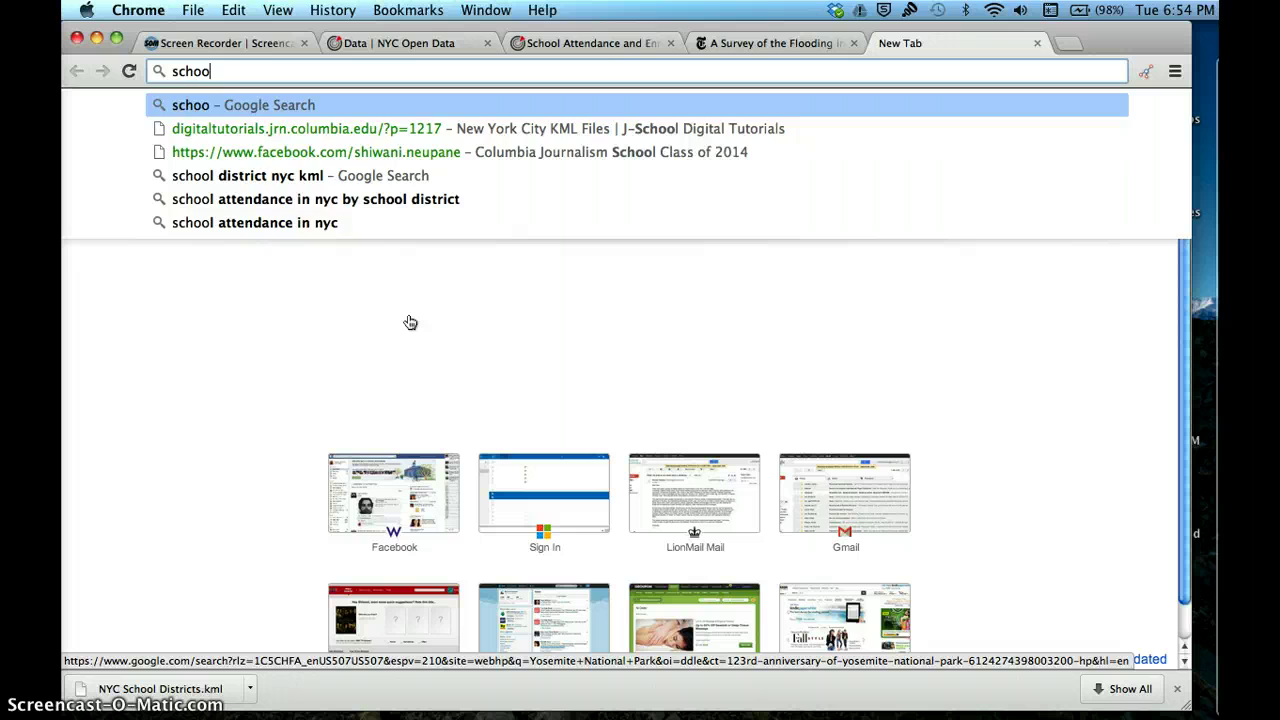
key(BackSpace)
text(l attendance)
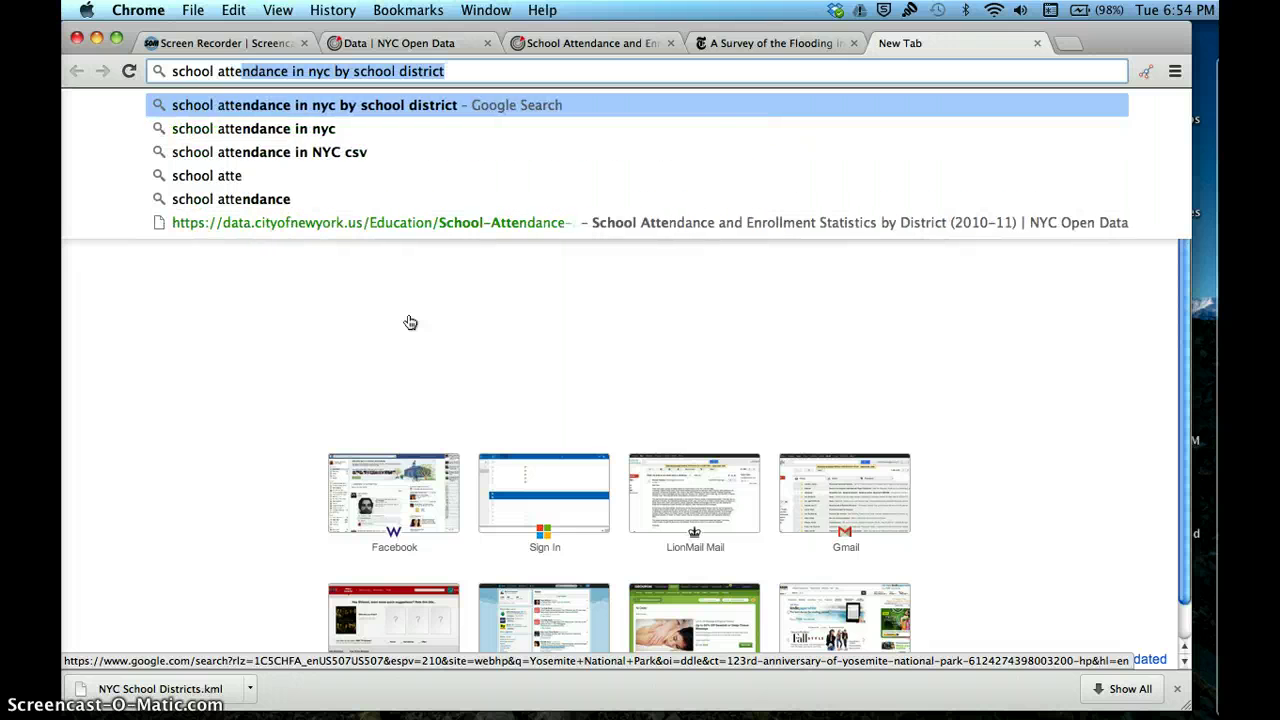
click(300, 105)
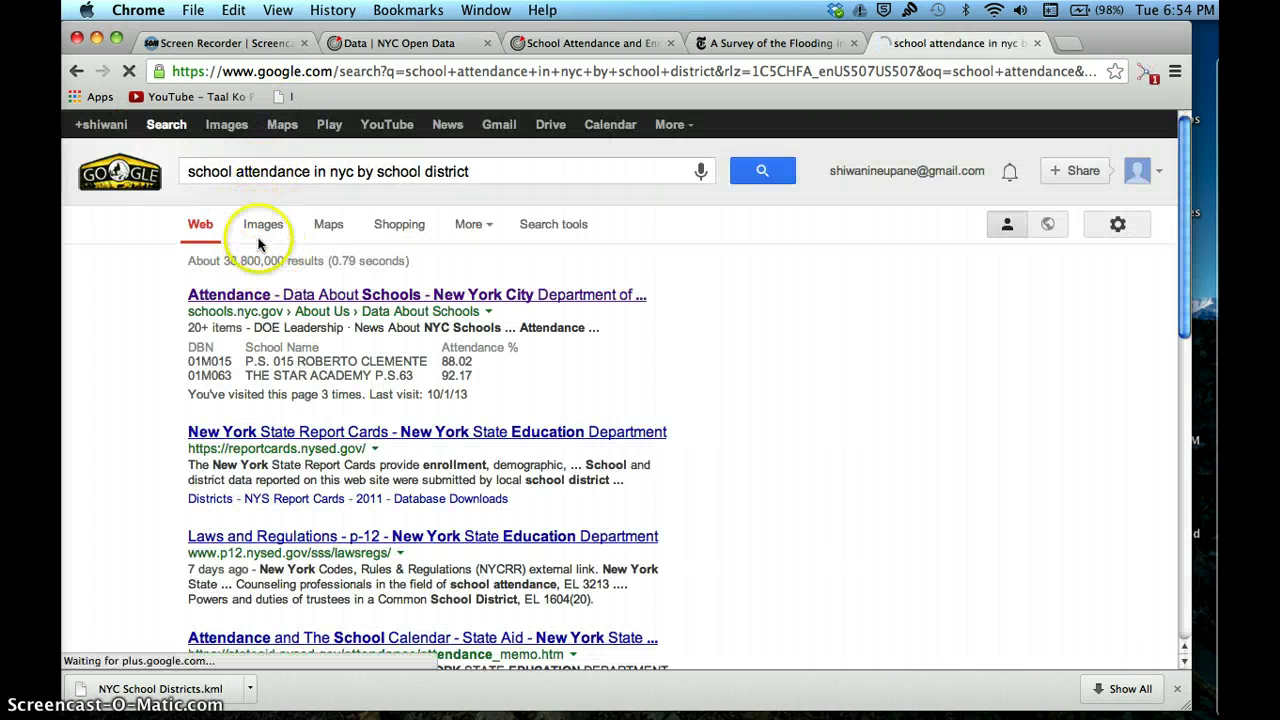
click(256, 290)
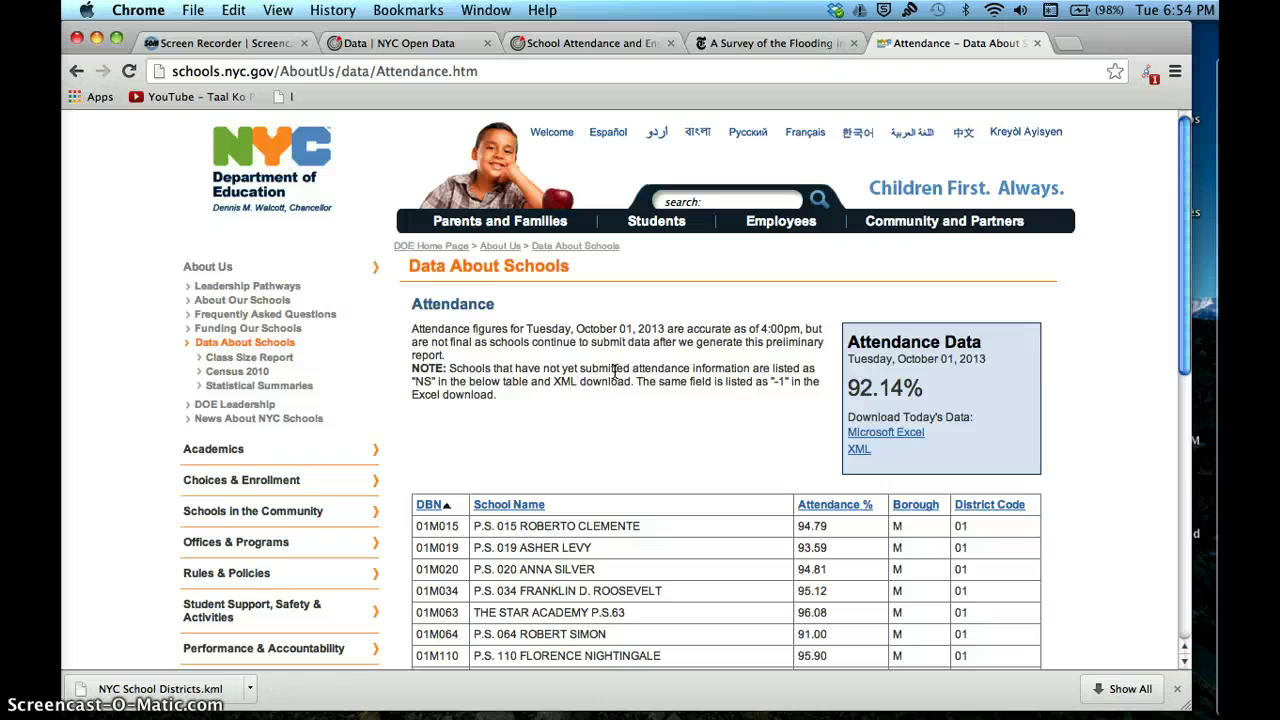
drag(1183, 267, 1186, 330)
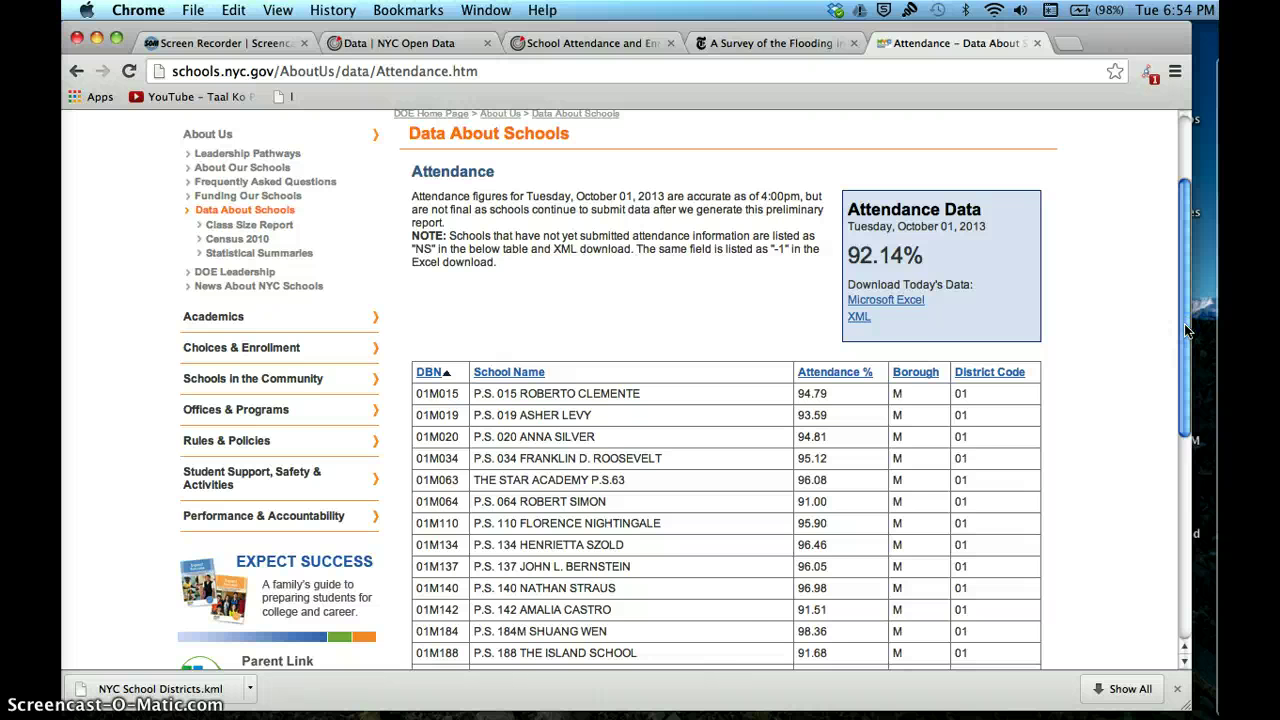
mouse_move(1184, 330)
mouse_down()
mouse_move(1178, 512)
mouse_move(1184, 322)
mouse_up()
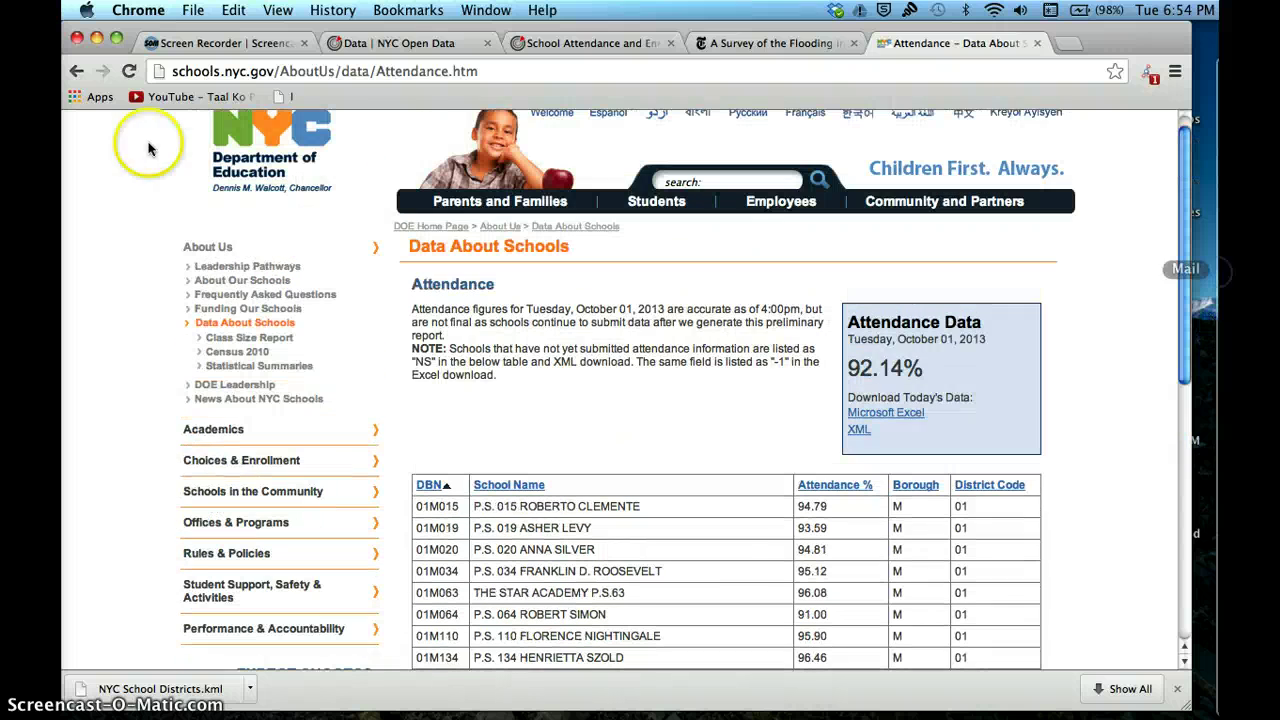
click(75, 72)
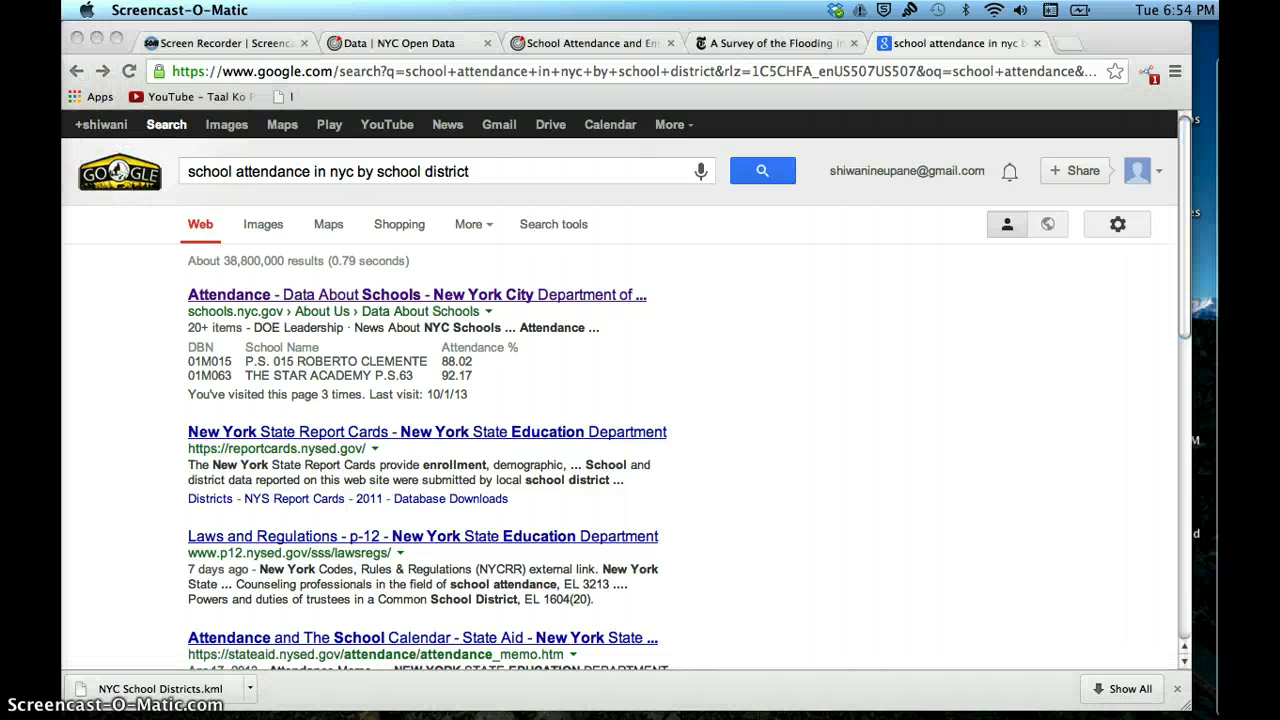
Step: Replace the school attendance query in the search box with 'New York open d'
click(521, 172)
click(488, 172)
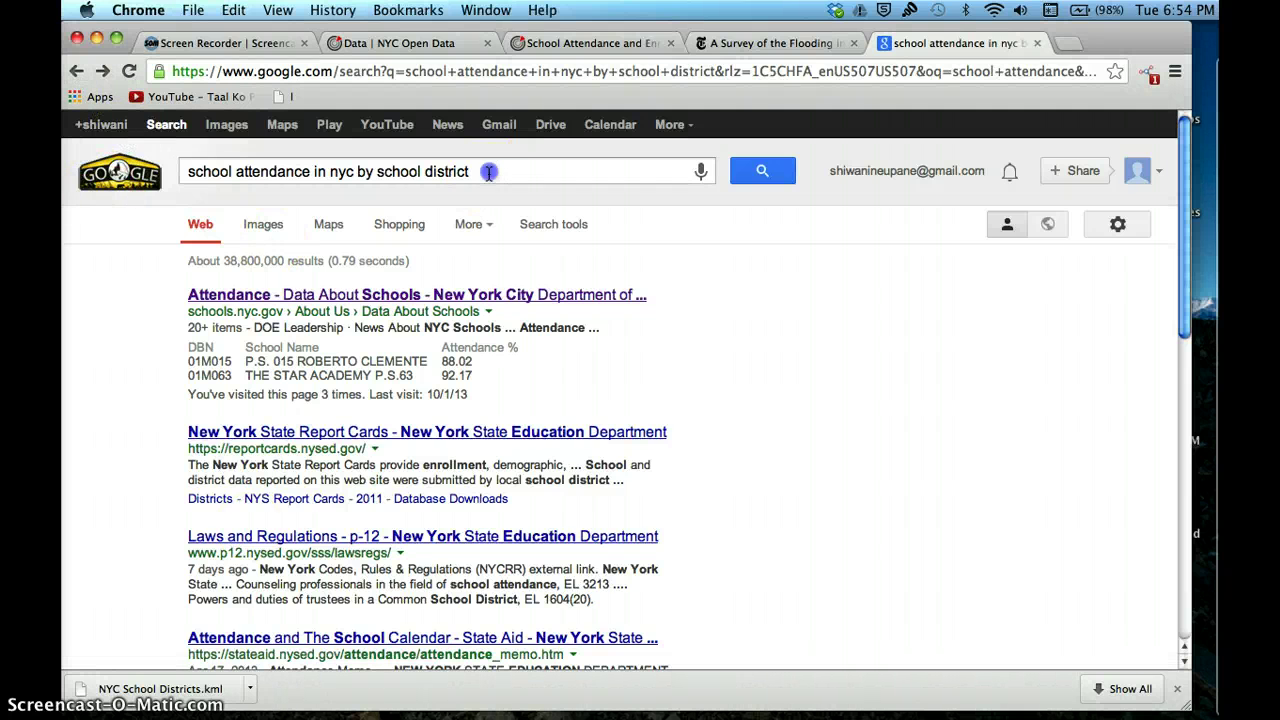
drag(488, 172, 62, 148)
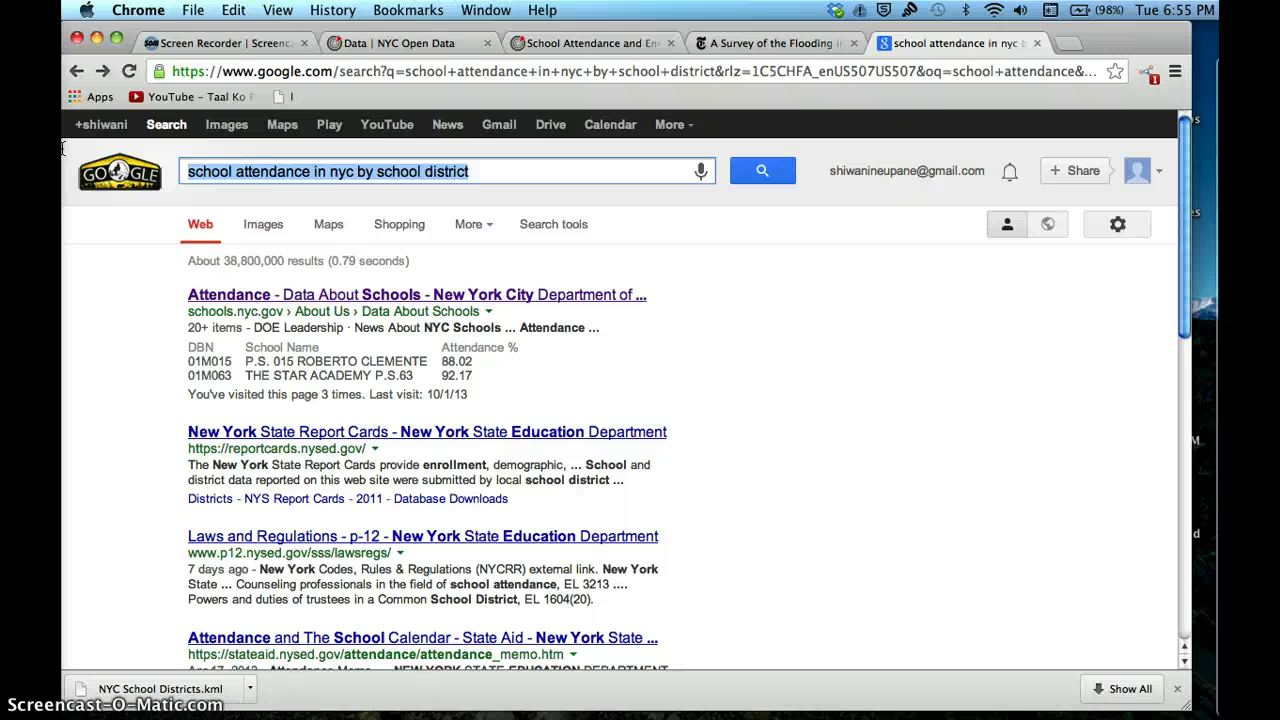
text(New Yor)
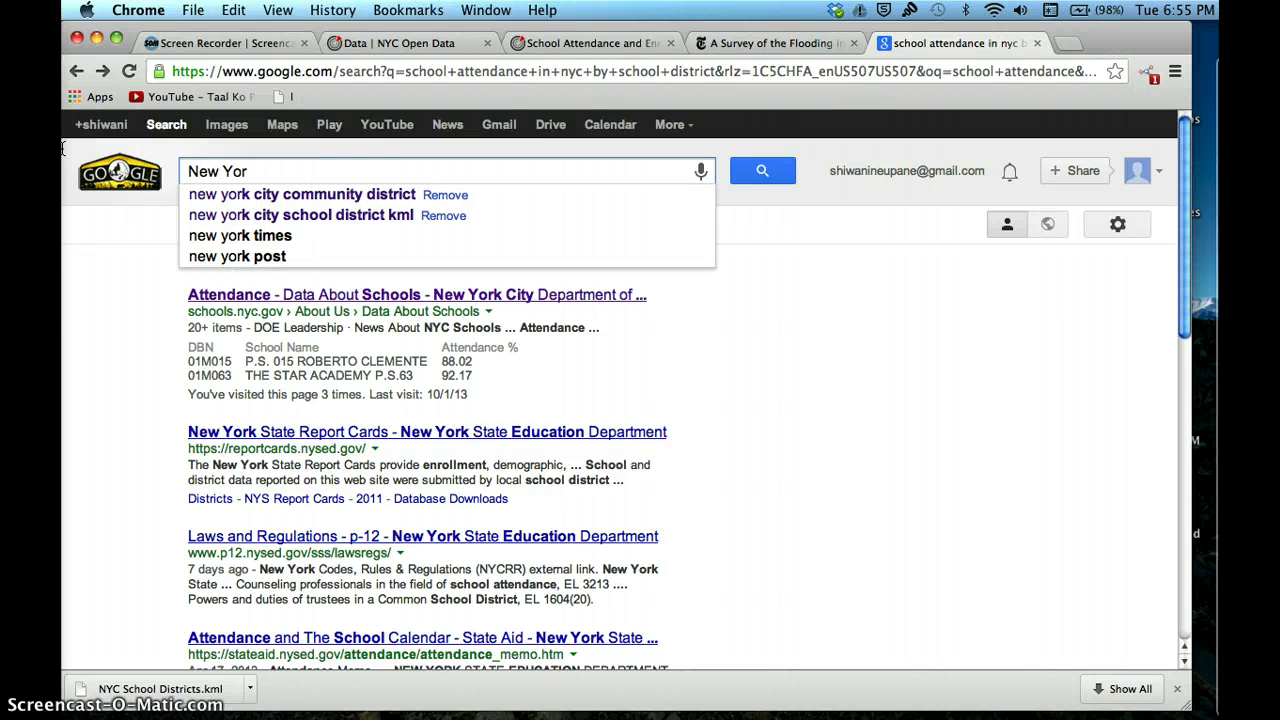
text(k open d)
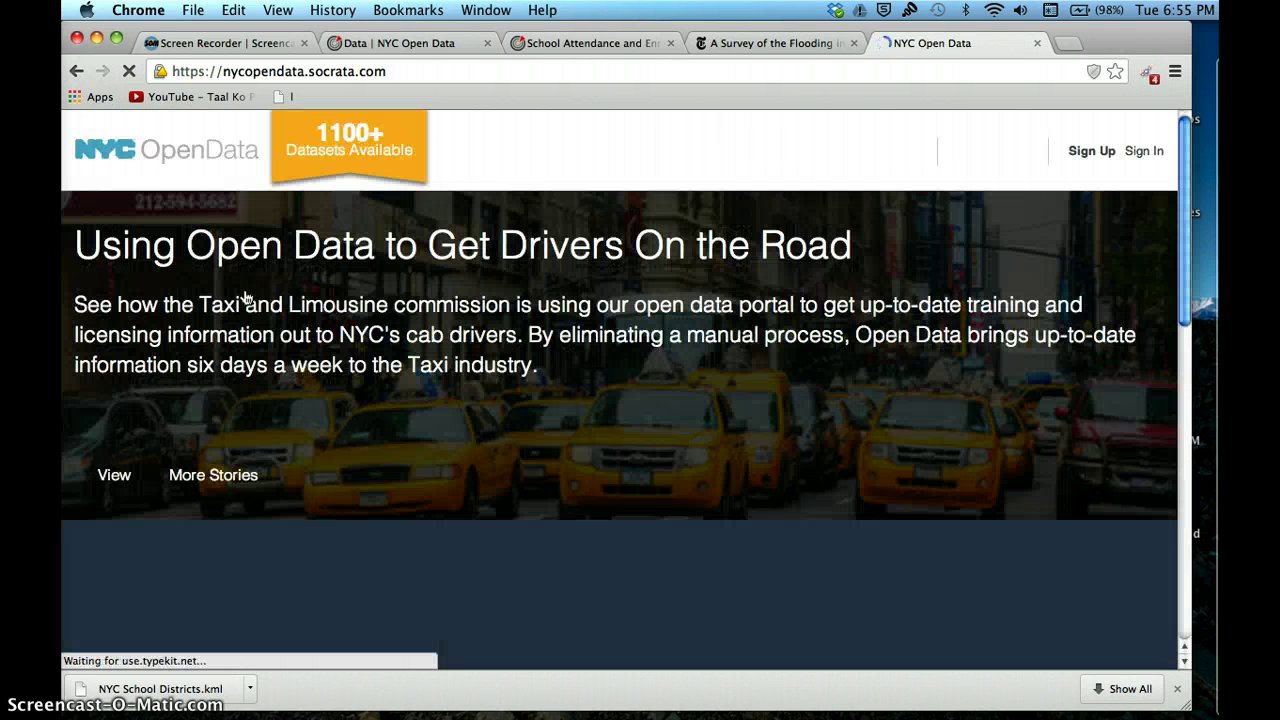
Step: Open the Education datasets category on NYC OpenData
scroll(438, 182, down, 5)
click(434, 182)
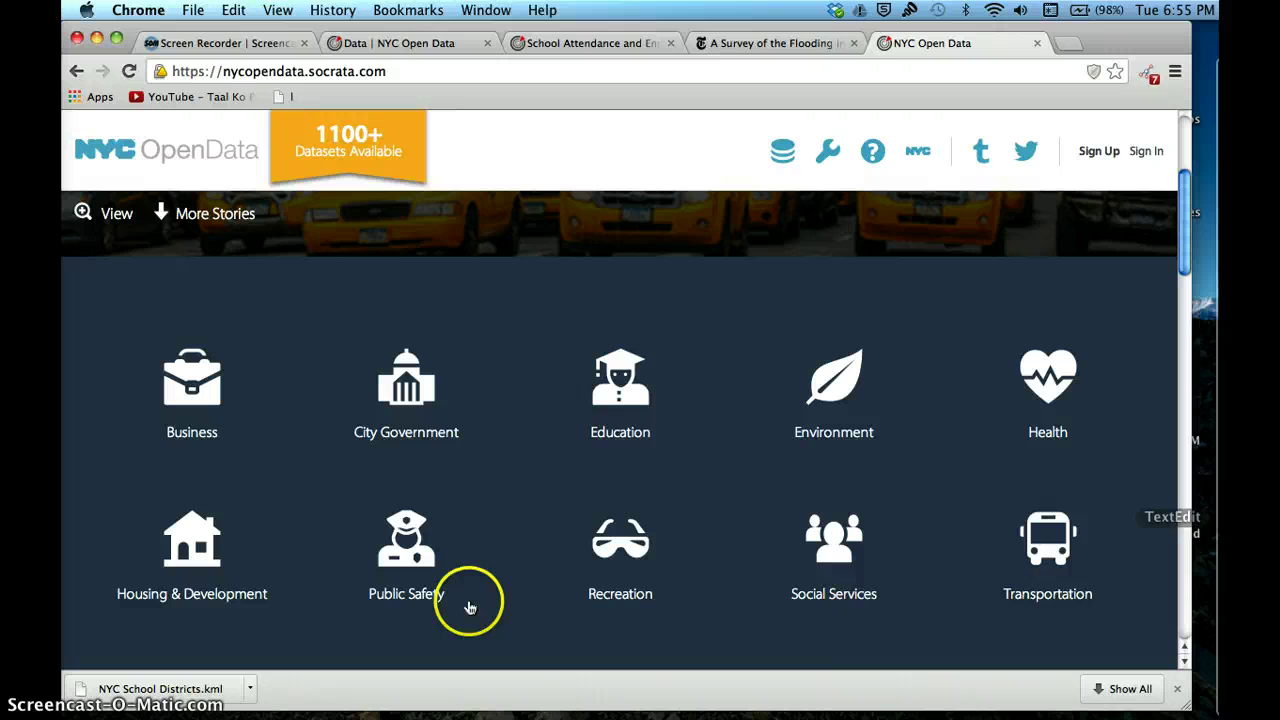
click(656, 373)
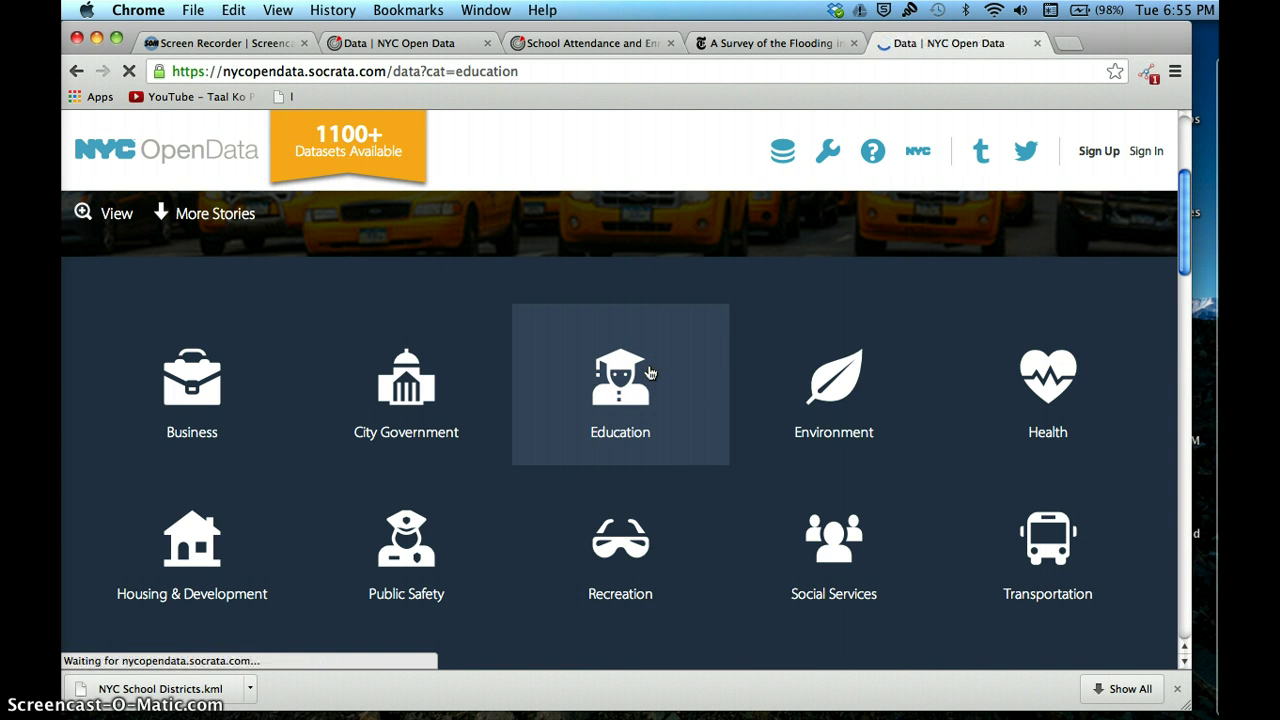
Step: Scroll the Education Data Catalog down to the School Attendance and Enrollment Statistics dataset
scroll(650, 373, down, 5)
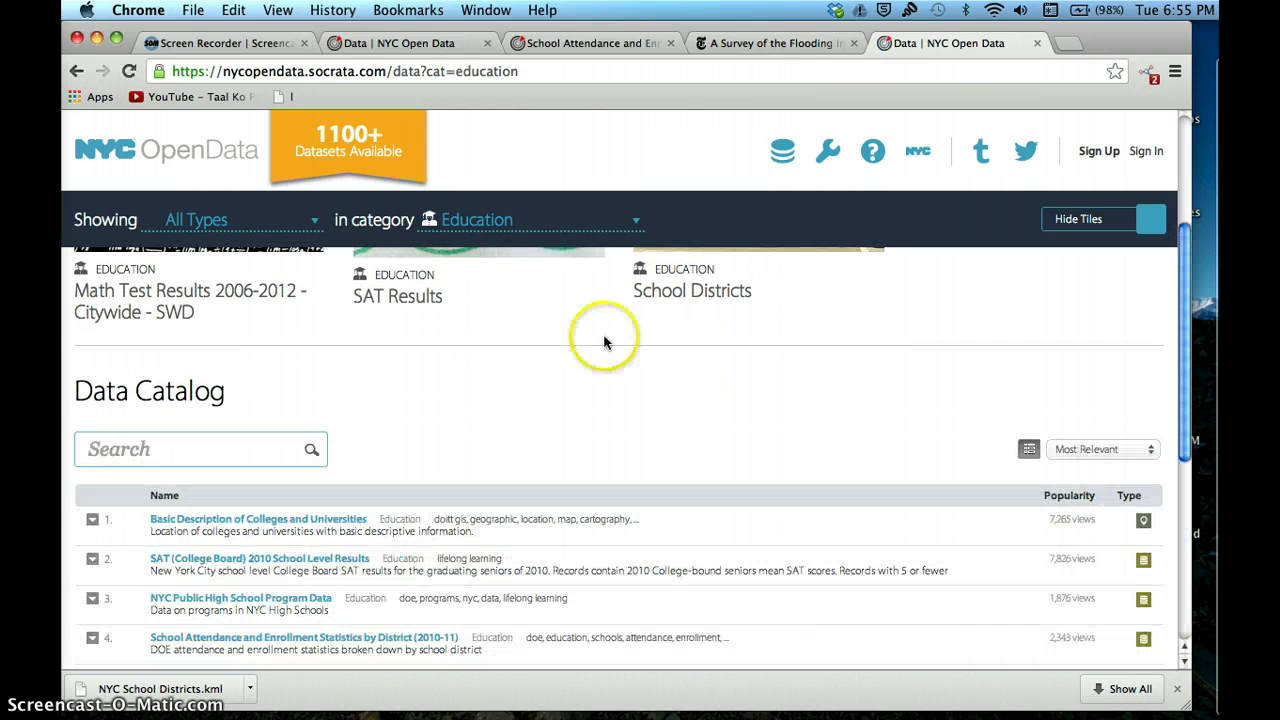
click(212, 440)
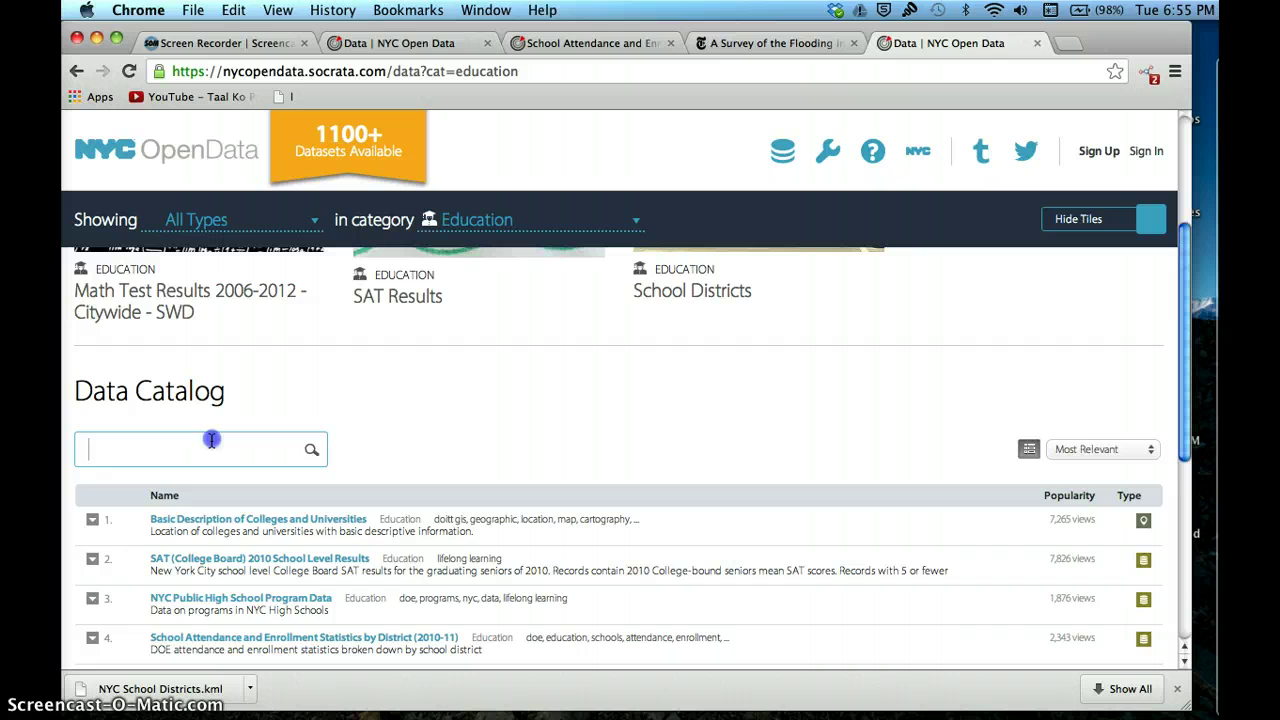
click(383, 423)
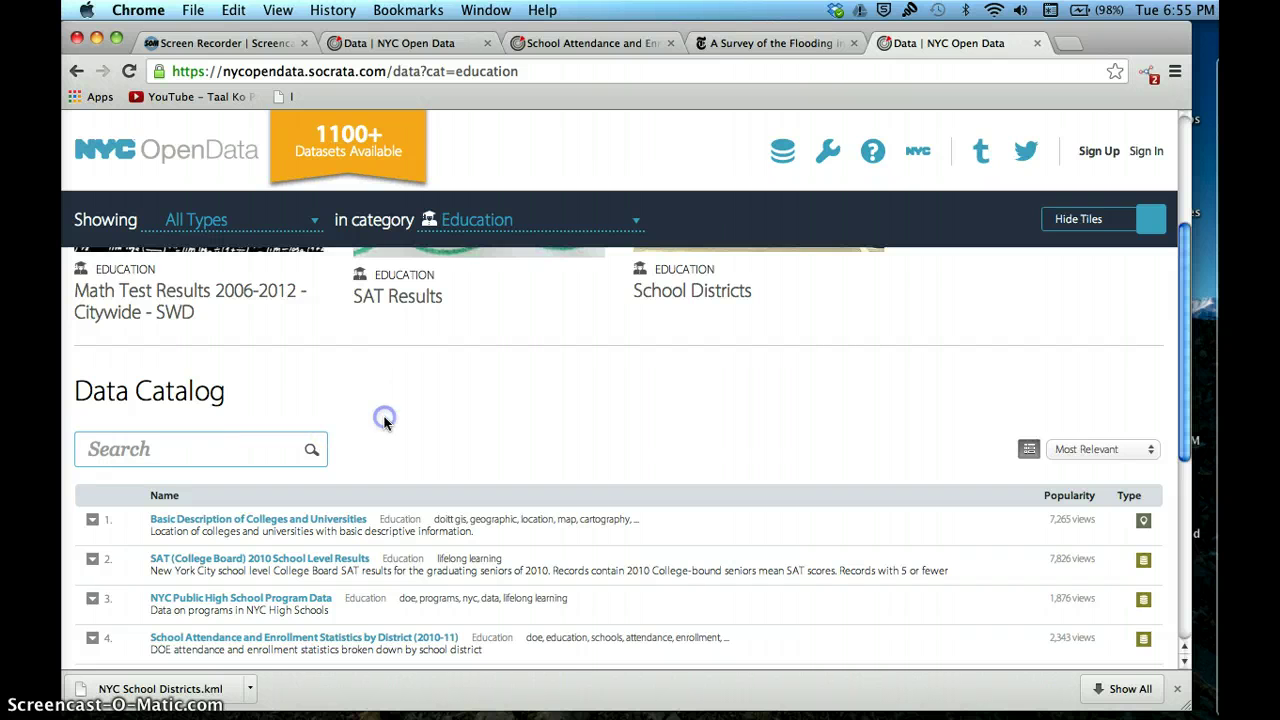
scroll(385, 423, down, 3)
scroll(385, 423, down, 2)
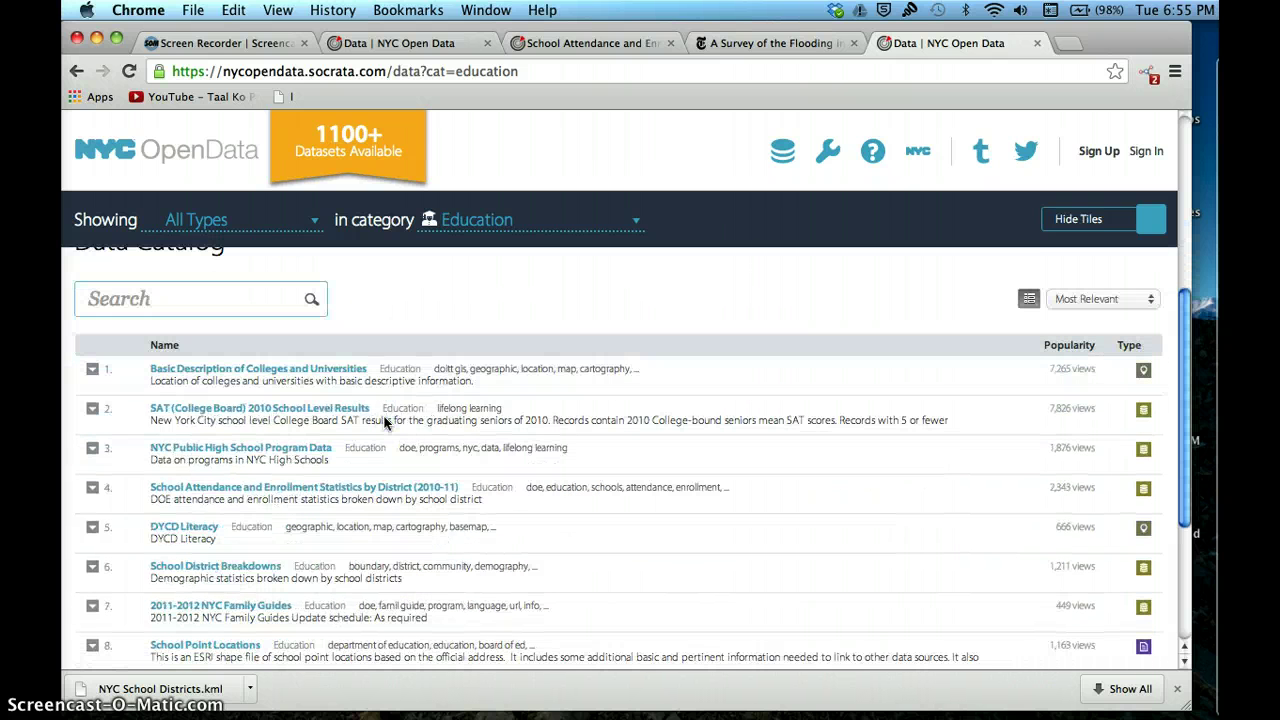
scroll(385, 423, down, 1)
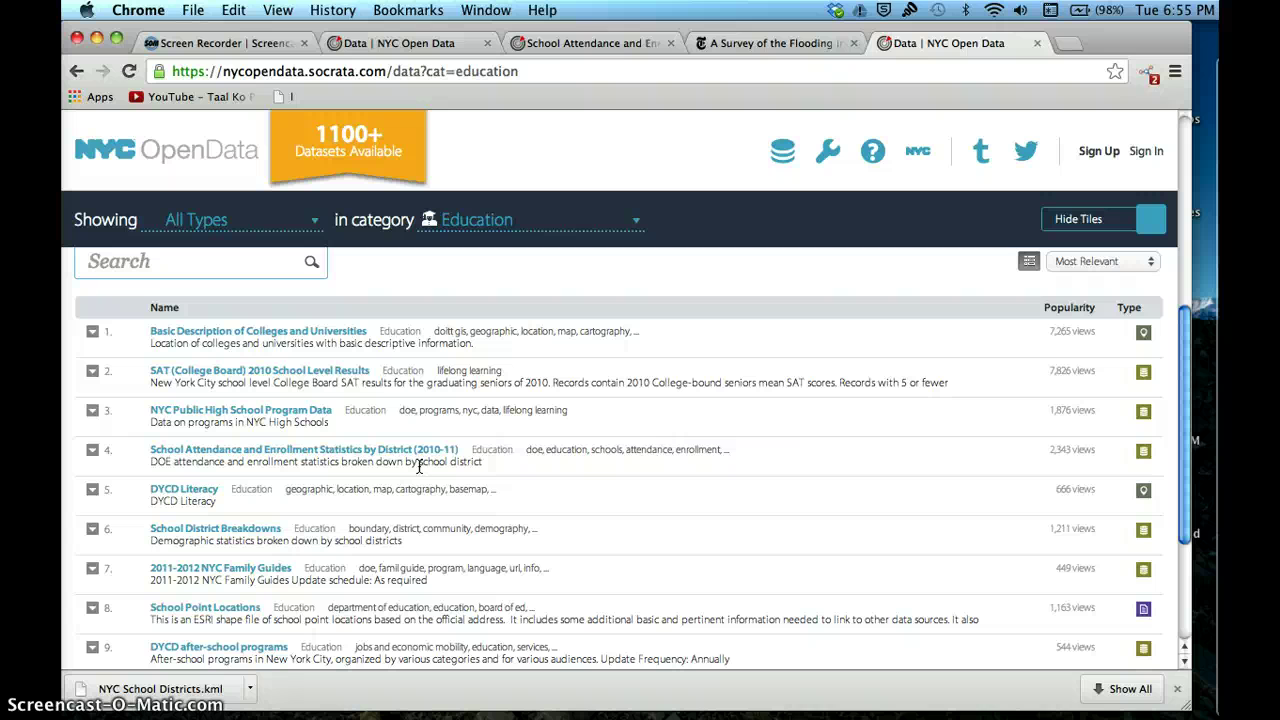
Step: Open the School Attendance and Enrollment Statistics by District (2010-11) dataset and review district enrollment values
click(300, 449)
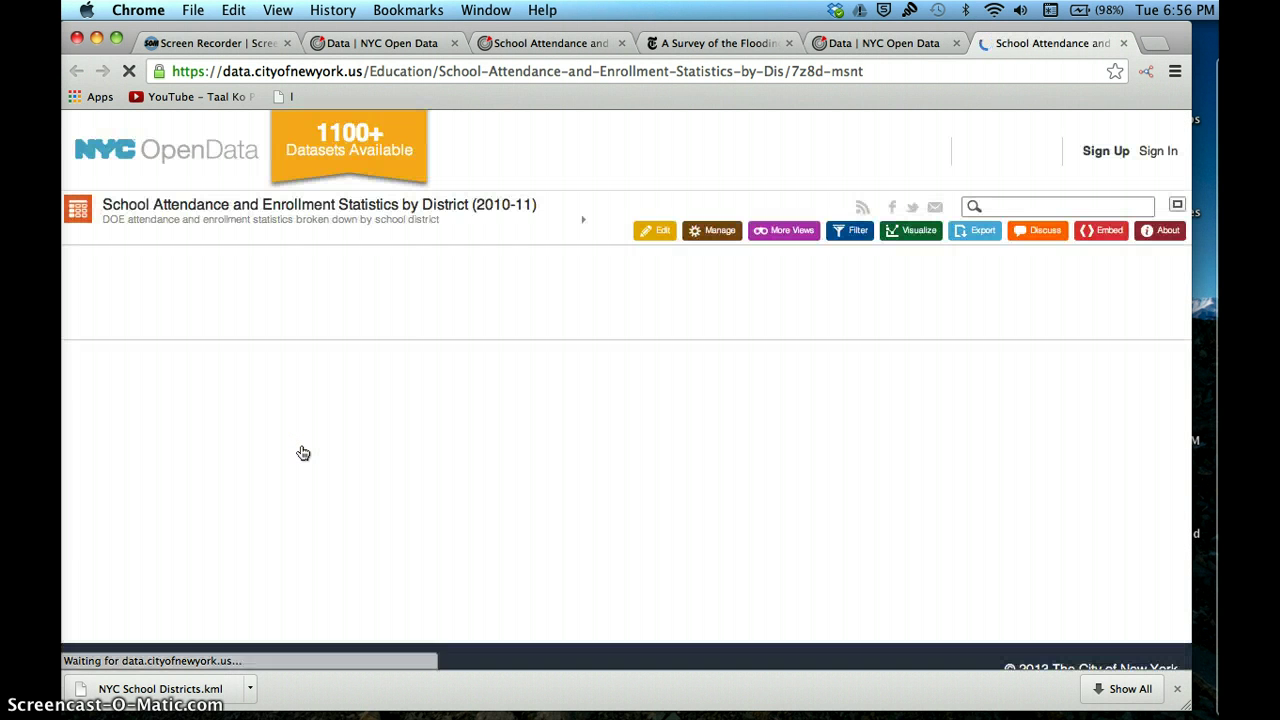
click(571, 191)
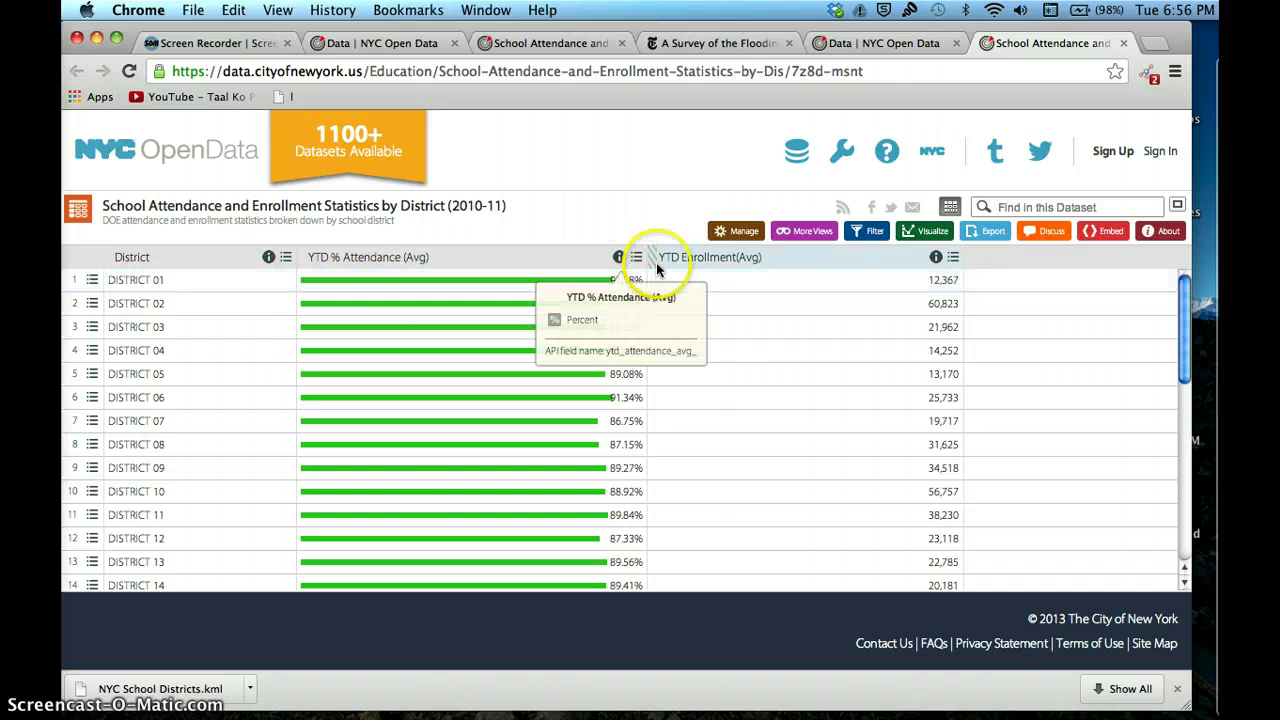
click(788, 278)
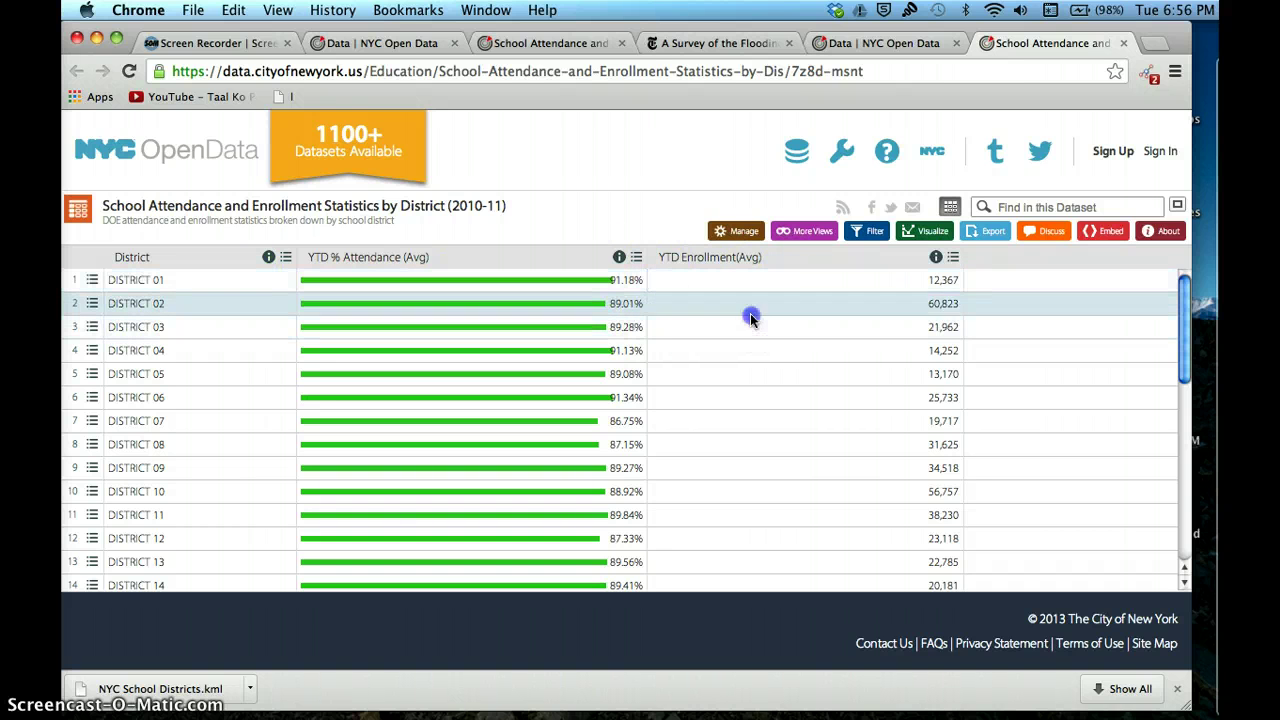
click(745, 308)
click(725, 334)
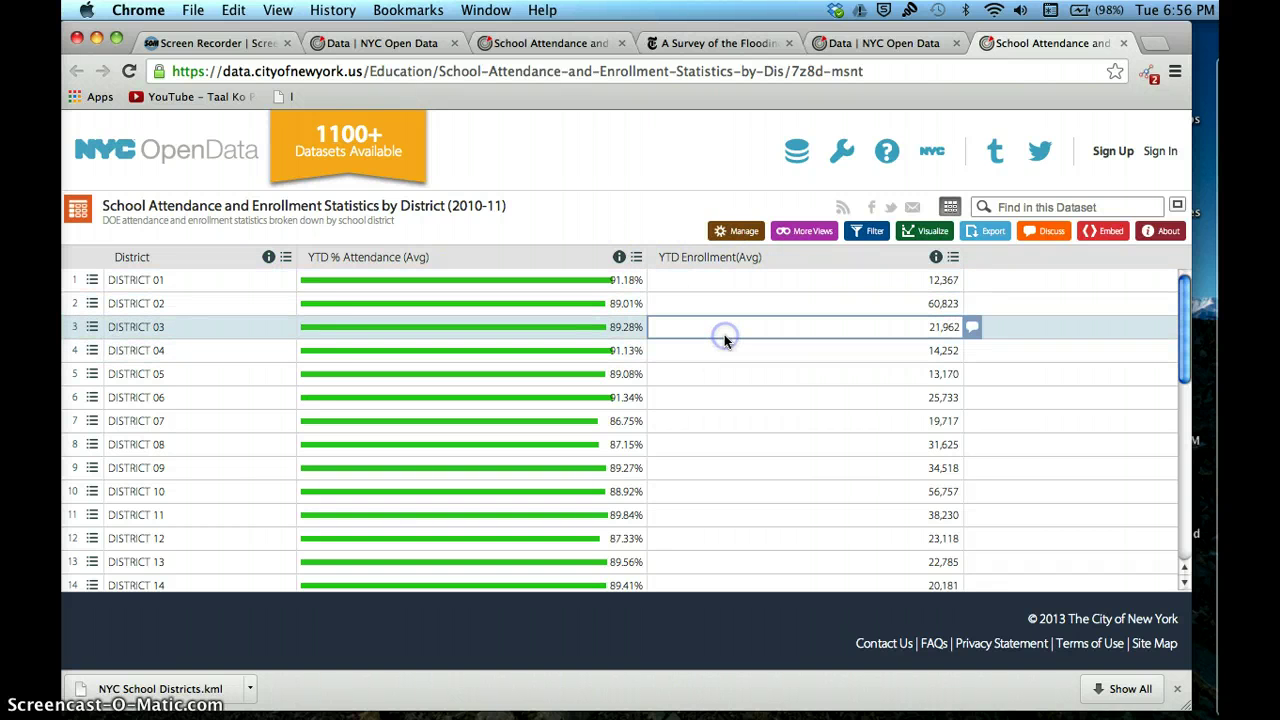
click(226, 347)
Step: Point out the YTD % Attendance (Avg) column and the 2010-11 year range in the title
click(340, 262)
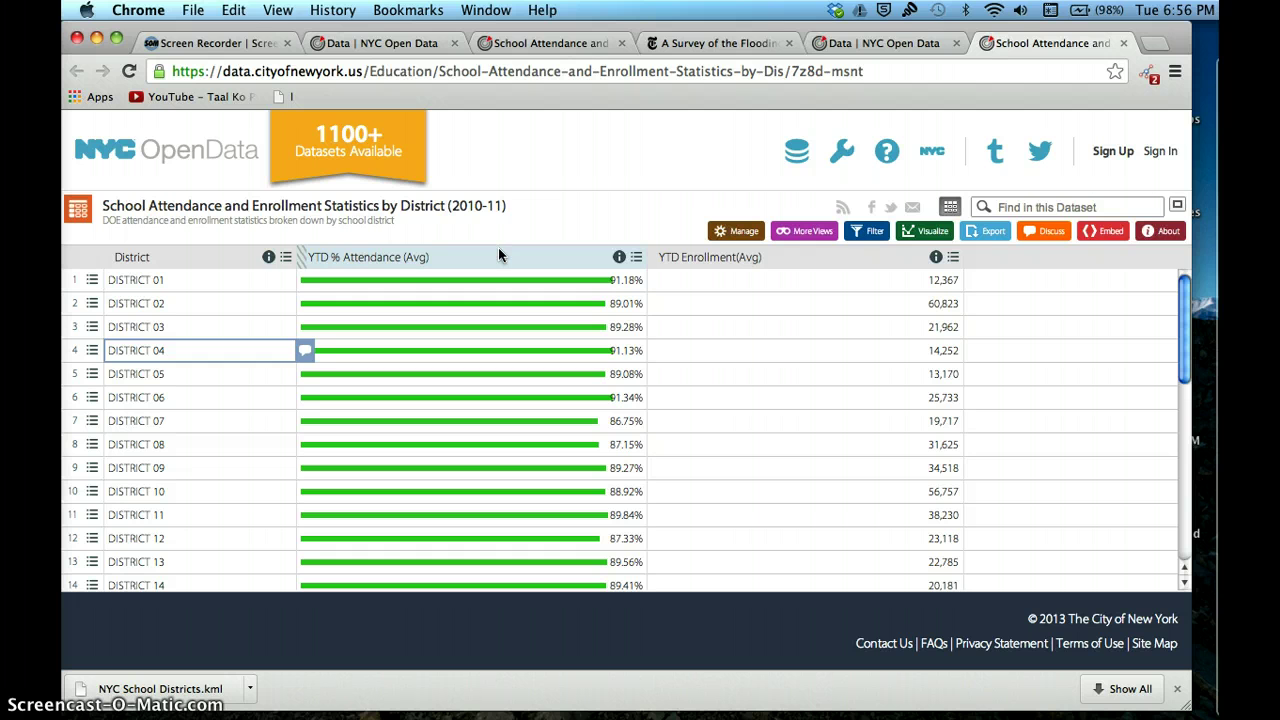
click(340, 262)
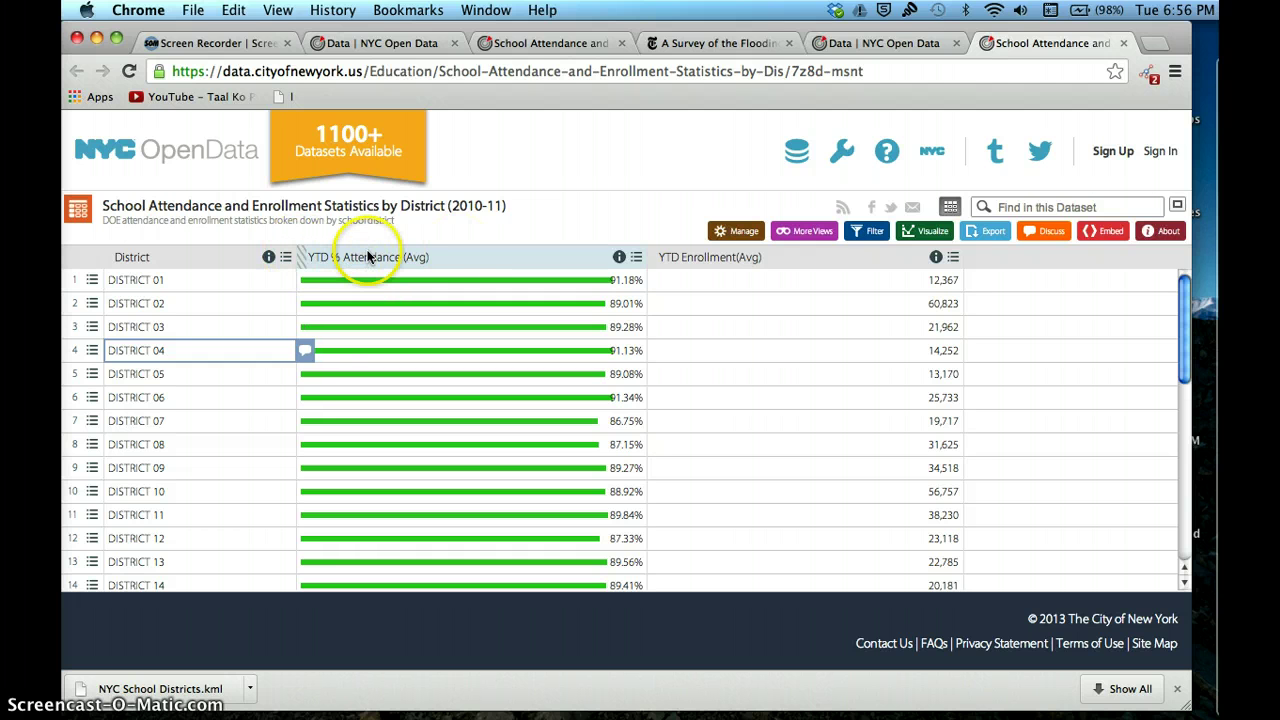
drag(512, 208, 476, 204)
click(525, 200)
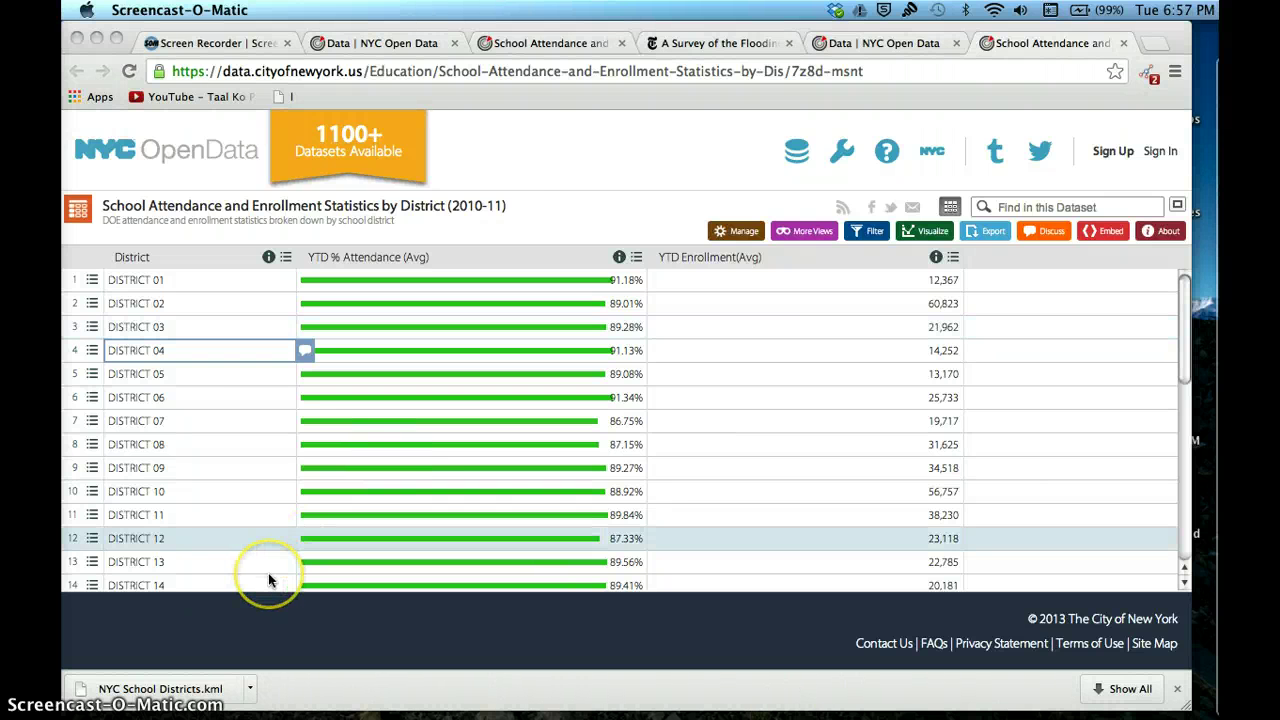
click(267, 569)
click(97, 586)
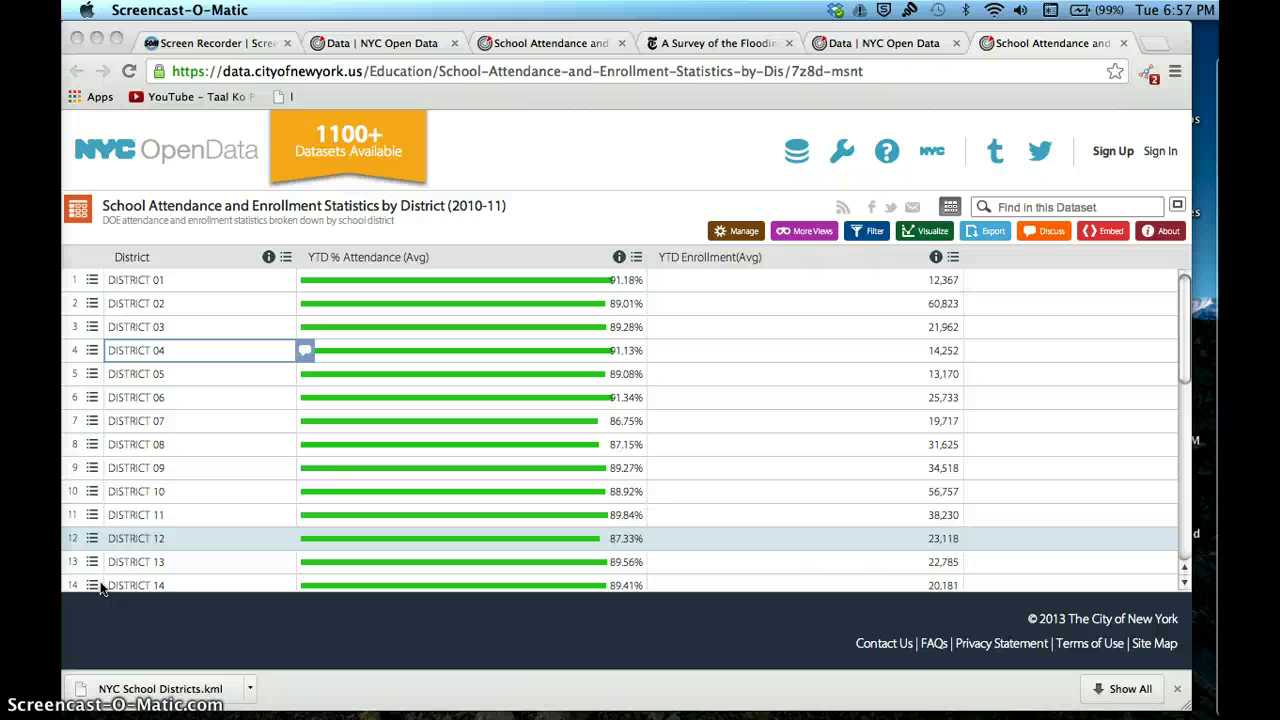
Step: Export the dataset and download it as a CSV file
click(982, 231)
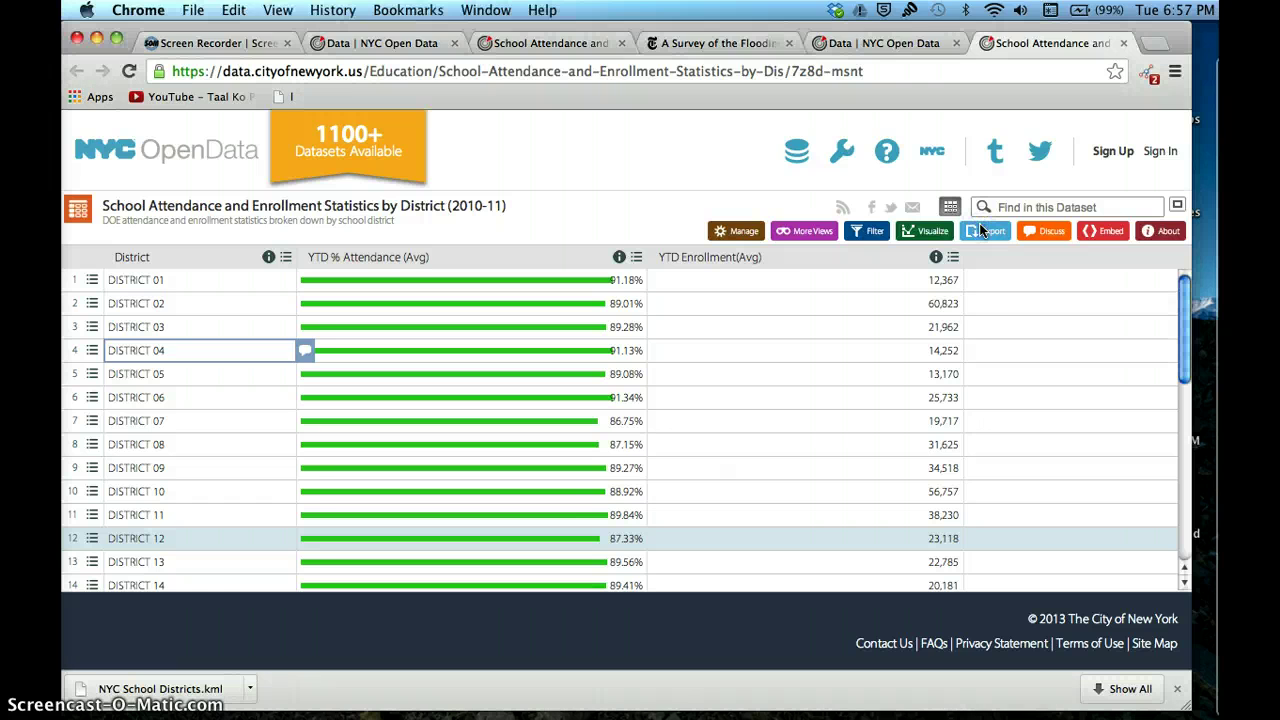
click(980, 233)
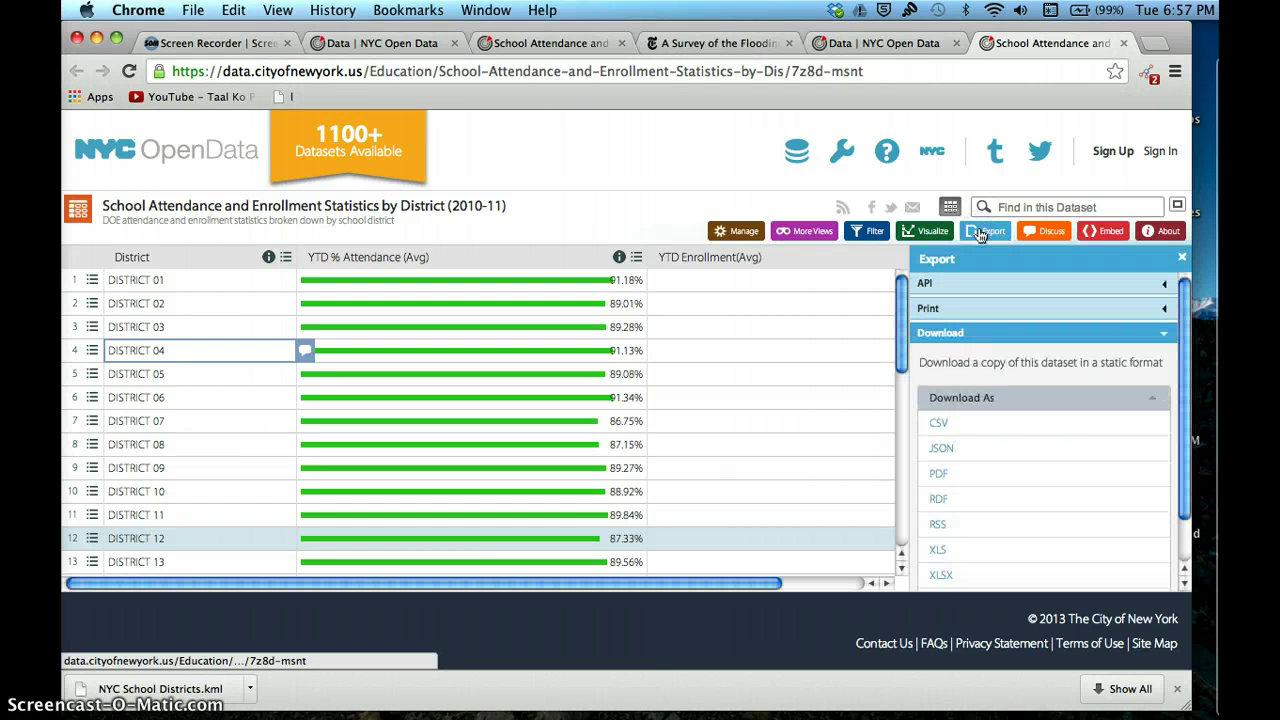
click(936, 423)
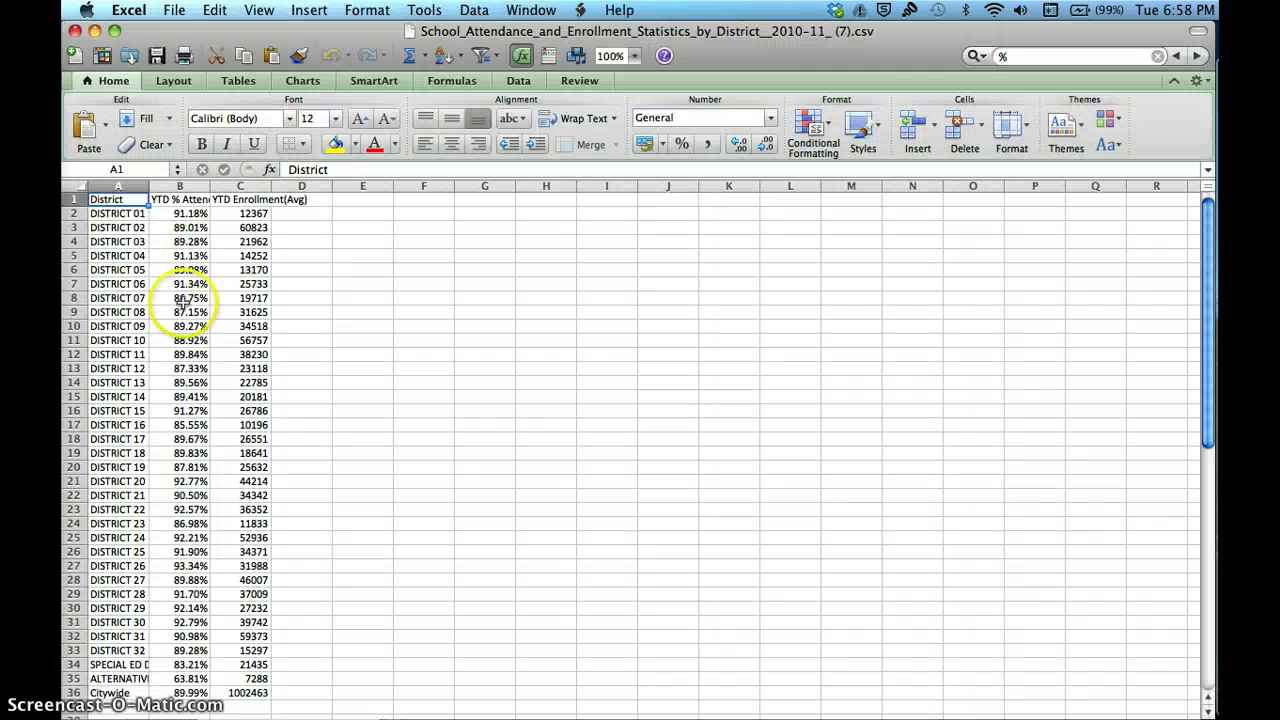
Step: Inspect DISTRICT 01's attendance 91.18% and enrollment 12367, then districts 02–03 in column B
click(140, 214)
click(185, 212)
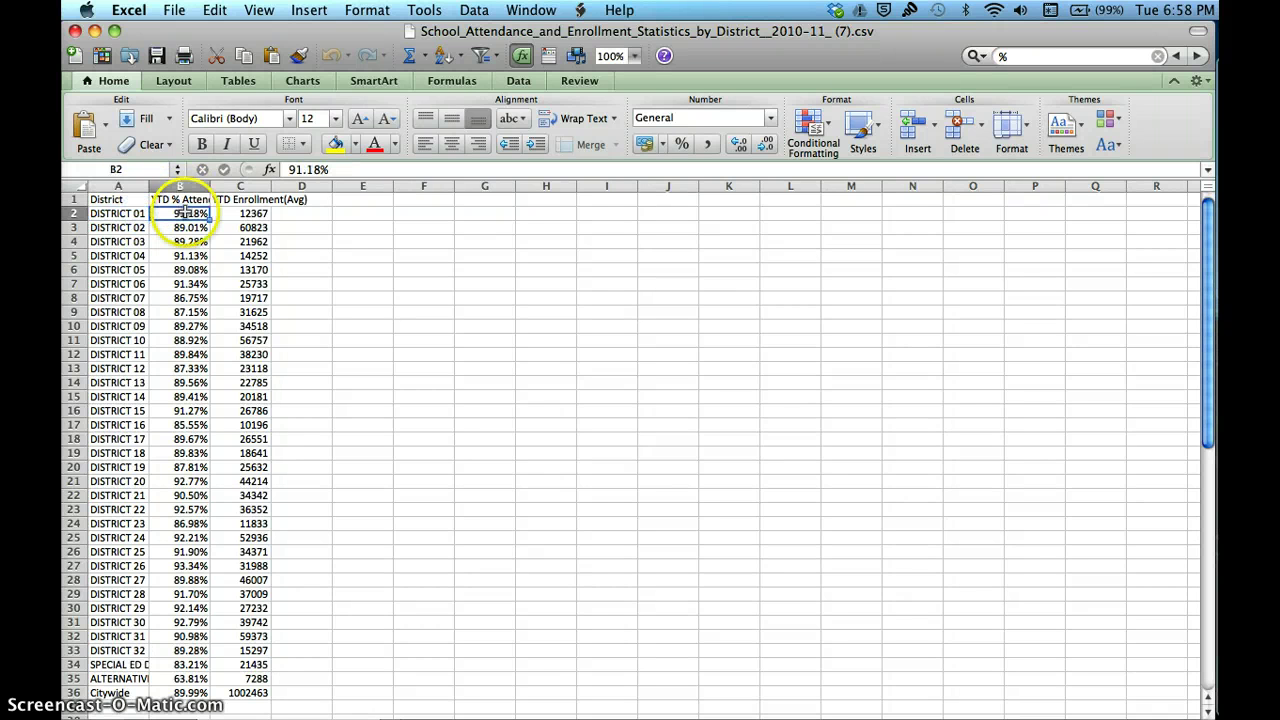
click(125, 199)
click(218, 210)
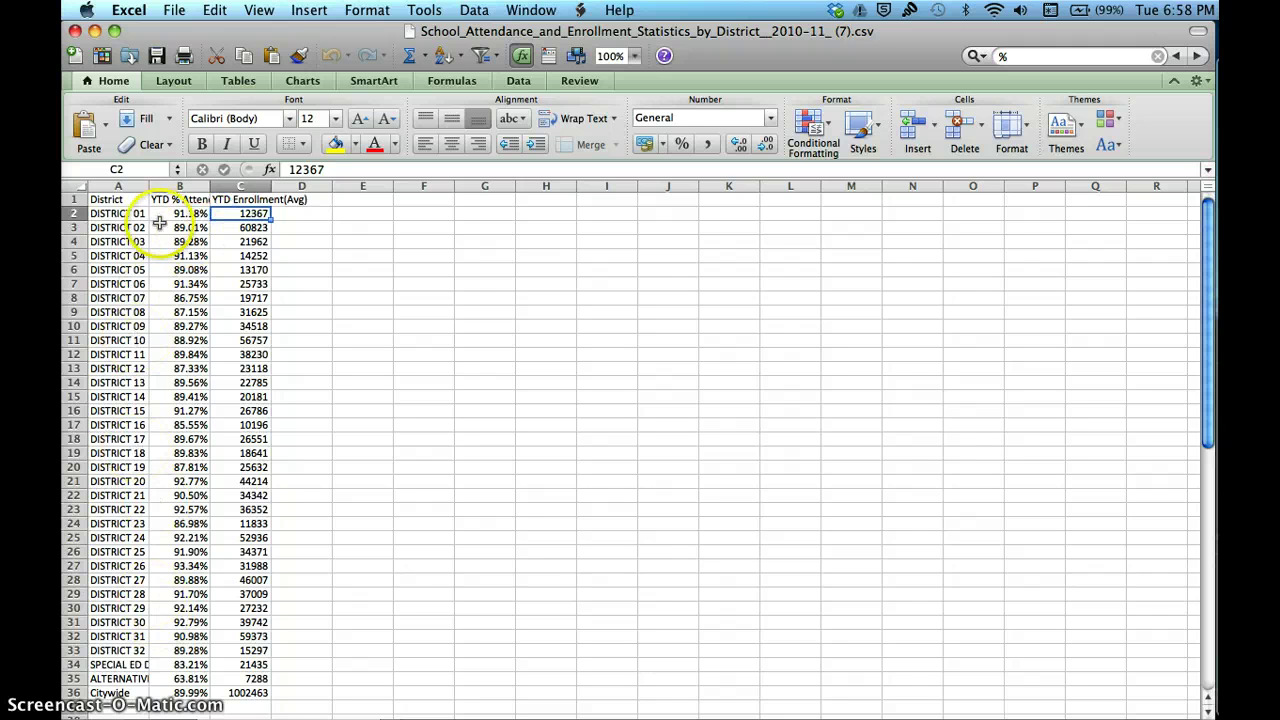
click(178, 213)
click(180, 241)
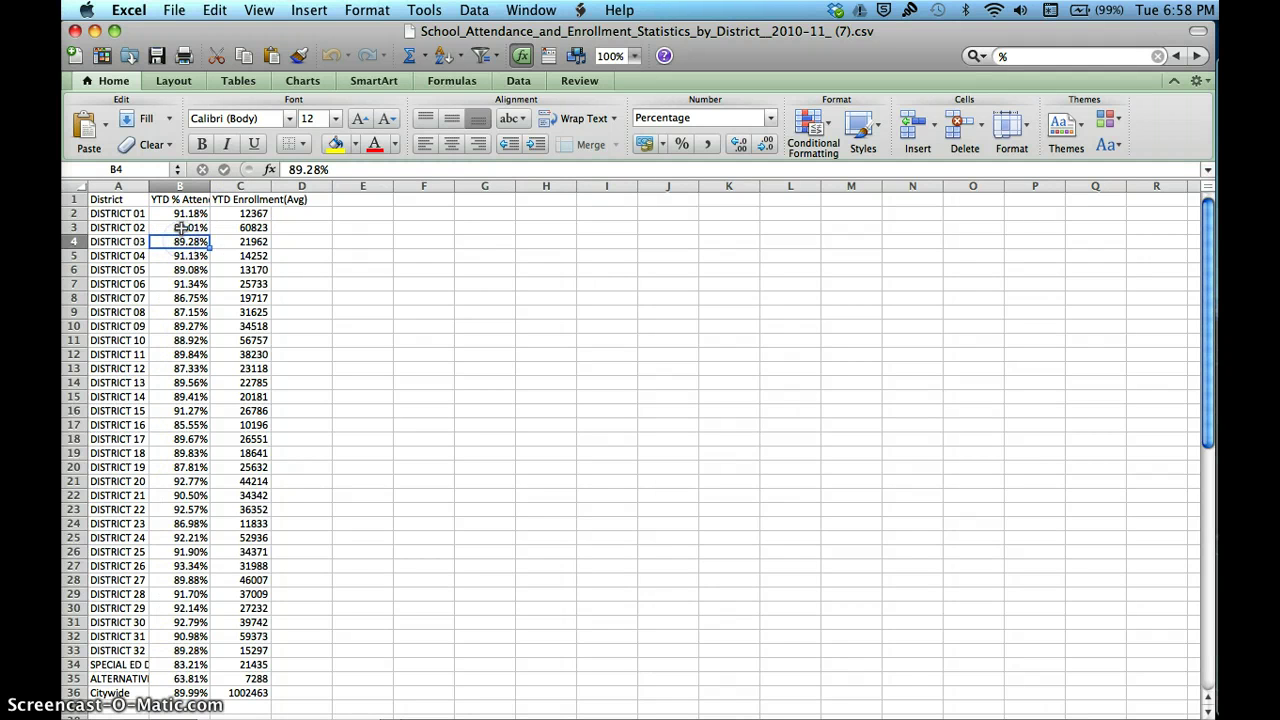
click(178, 227)
click(181, 243)
click(180, 269)
drag(180, 269, 180, 228)
Step: Check attendance percentages down column B to alternative schools 63.81% and Citywide 89.99%
click(184, 255)
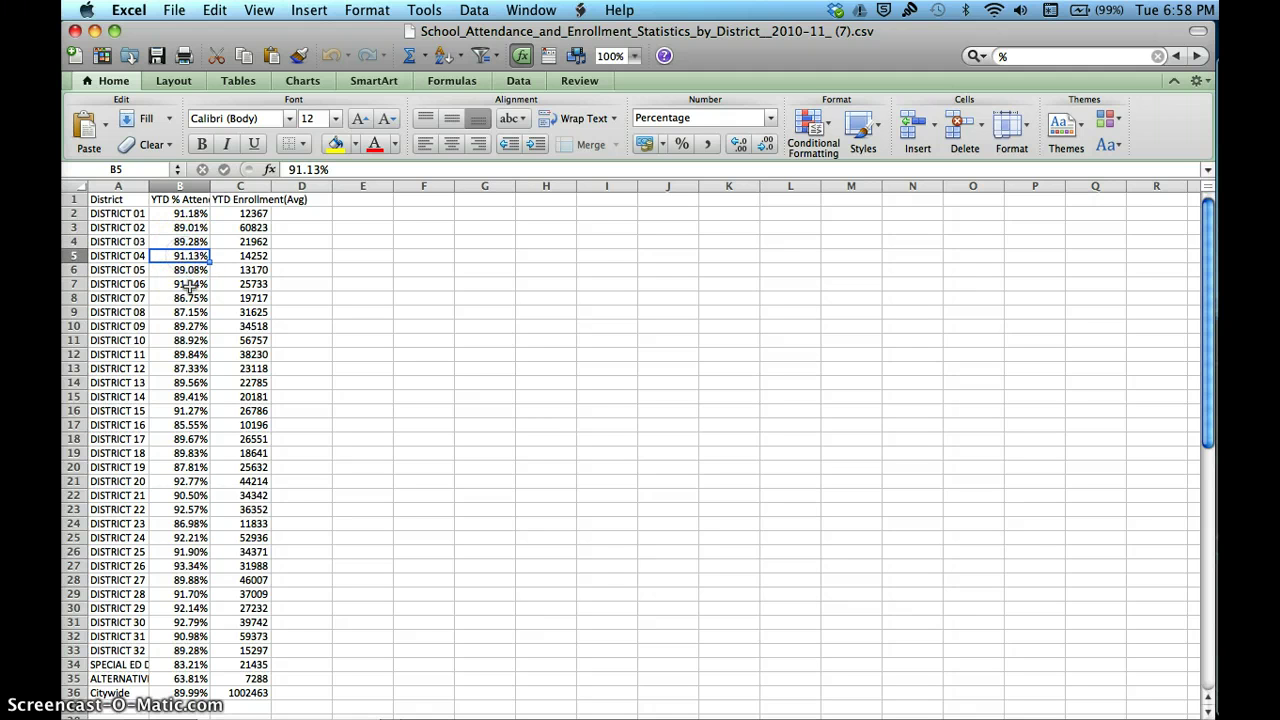
click(190, 285)
click(190, 298)
click(190, 326)
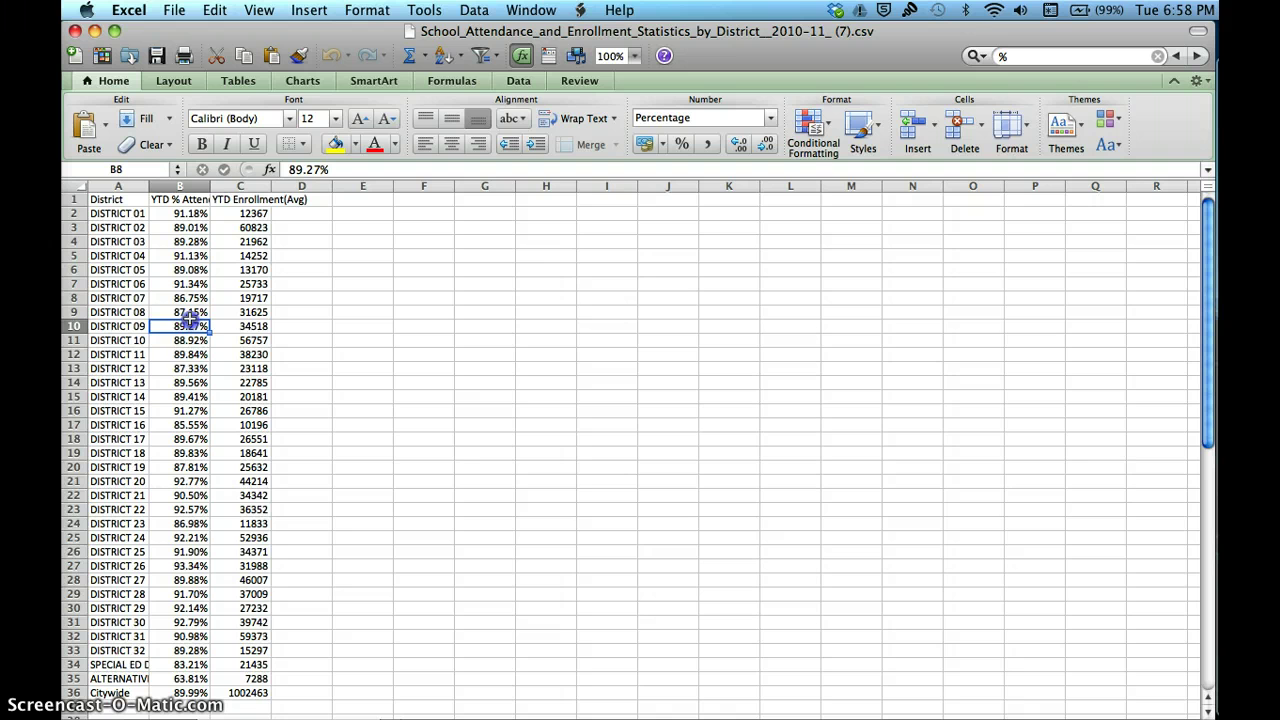
click(188, 354)
click(188, 410)
click(188, 523)
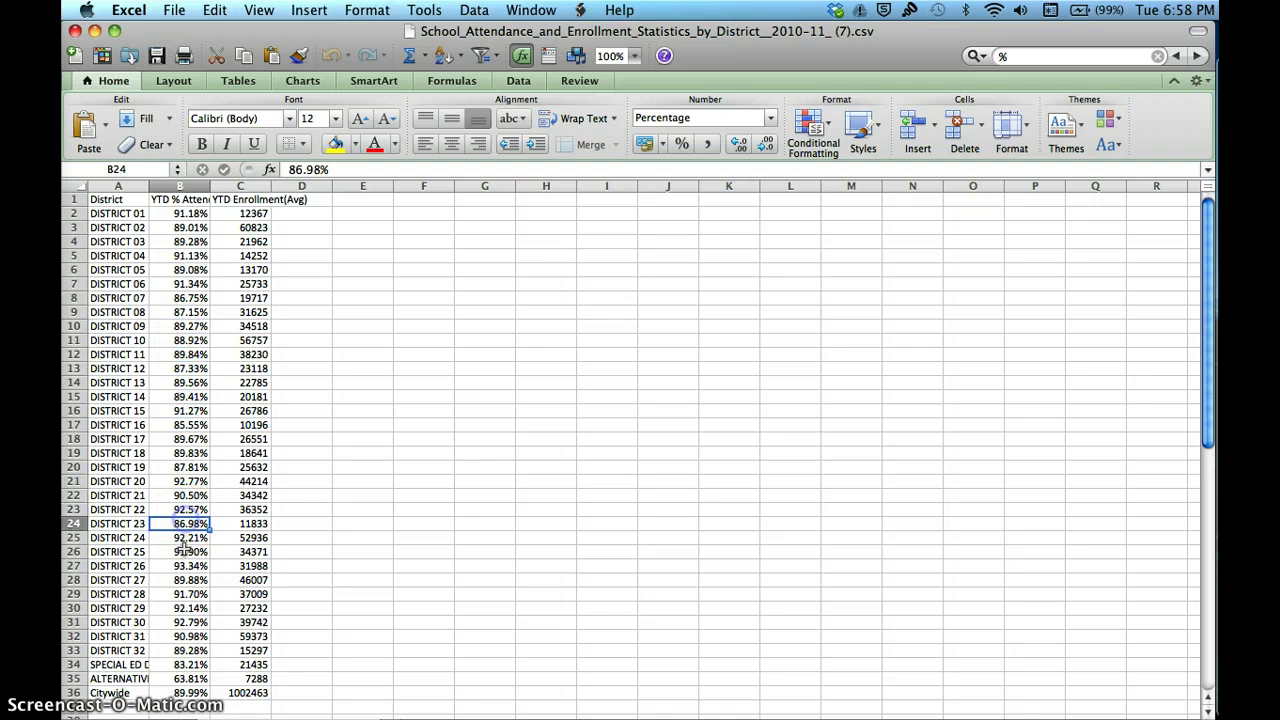
click(188, 622)
click(188, 678)
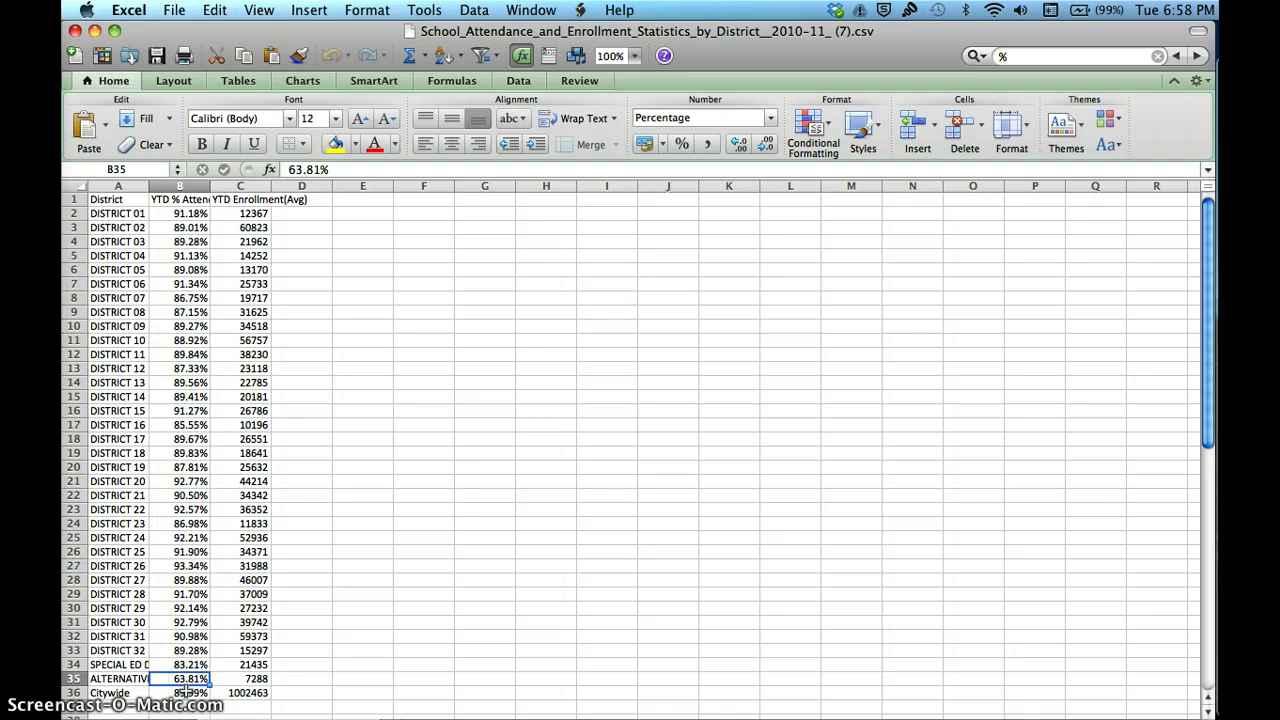
click(186, 692)
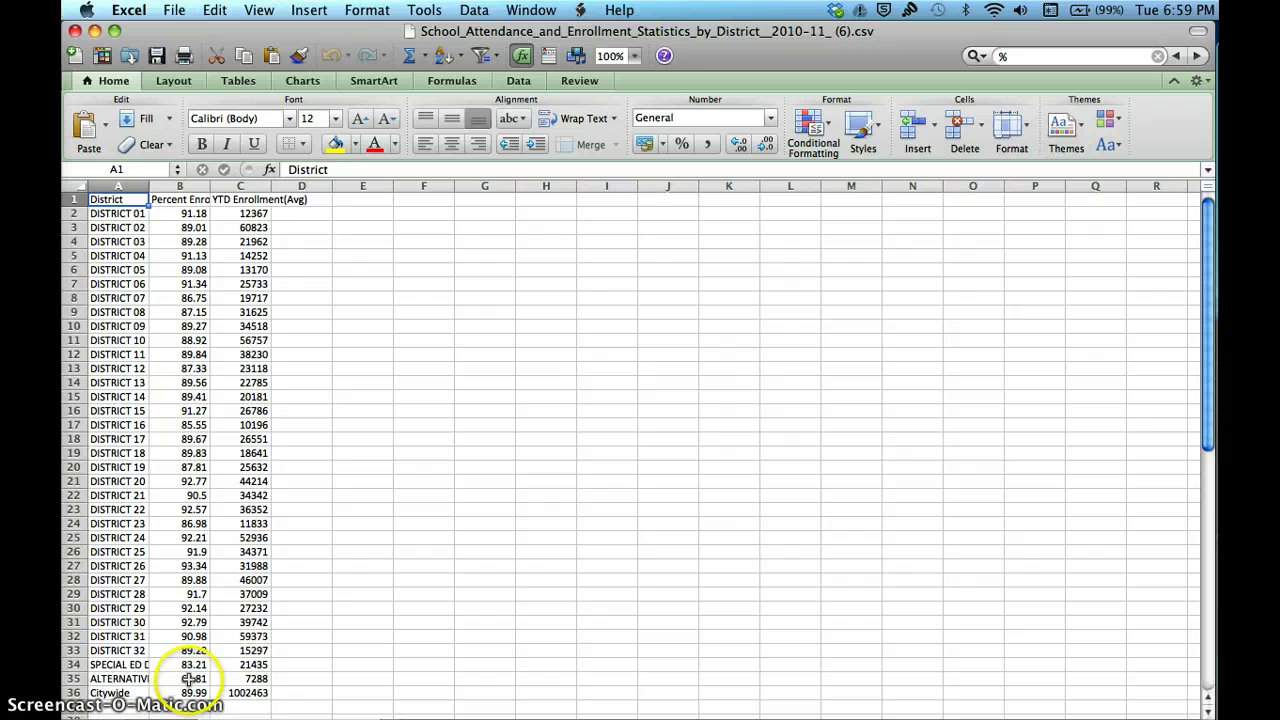
Step: Verify attendance now shows as plain numbers, e.g. DISTRICT 18 at 89.83
click(457, 225)
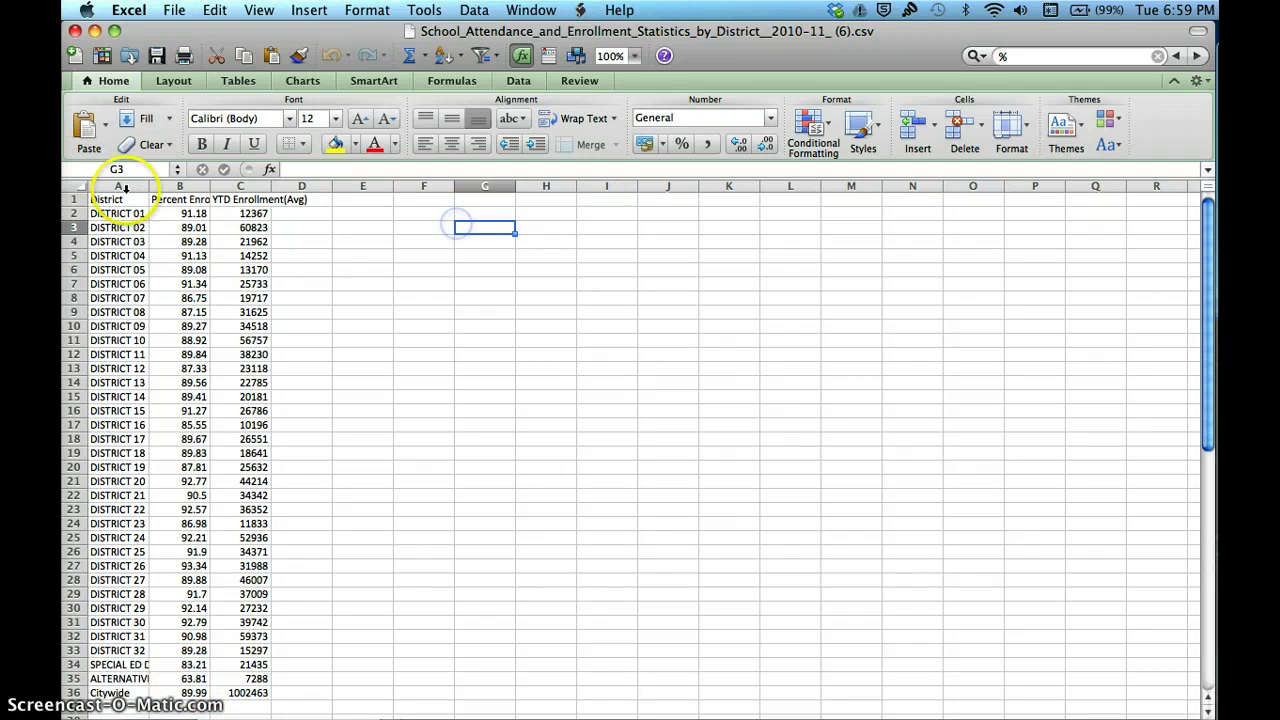
click(176, 213)
click(117, 228)
click(117, 354)
click(255, 380)
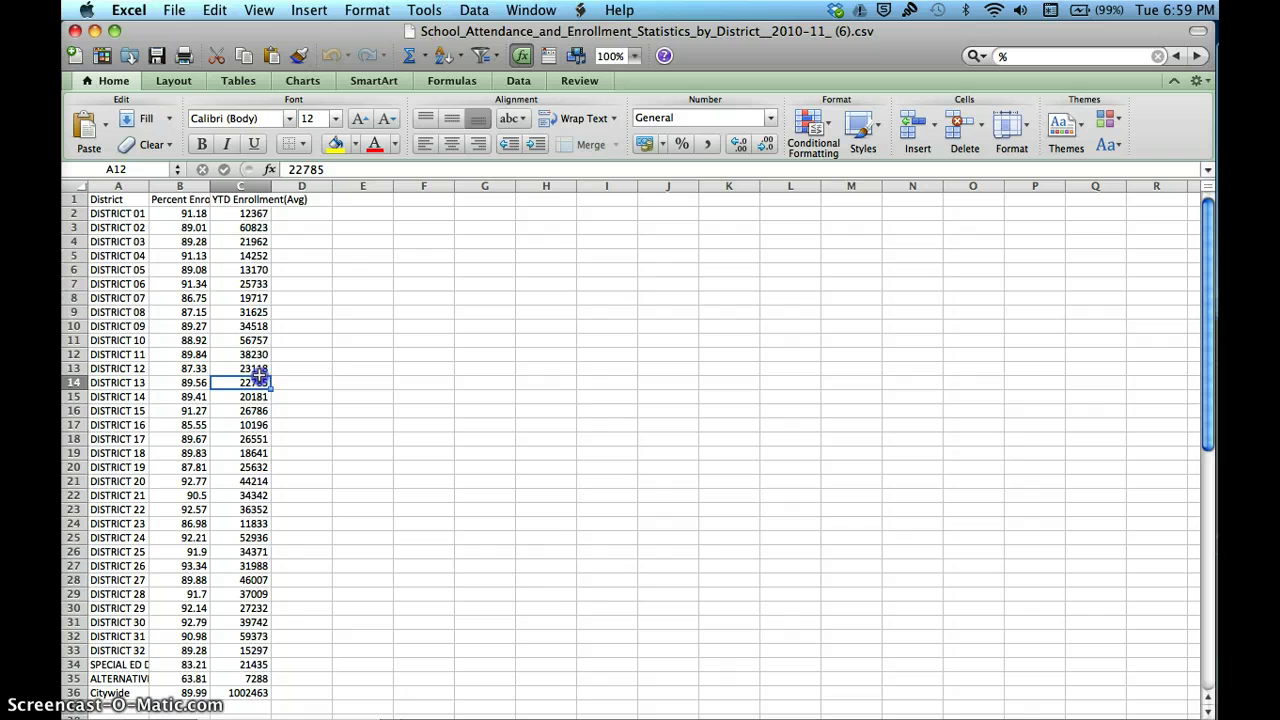
click(190, 452)
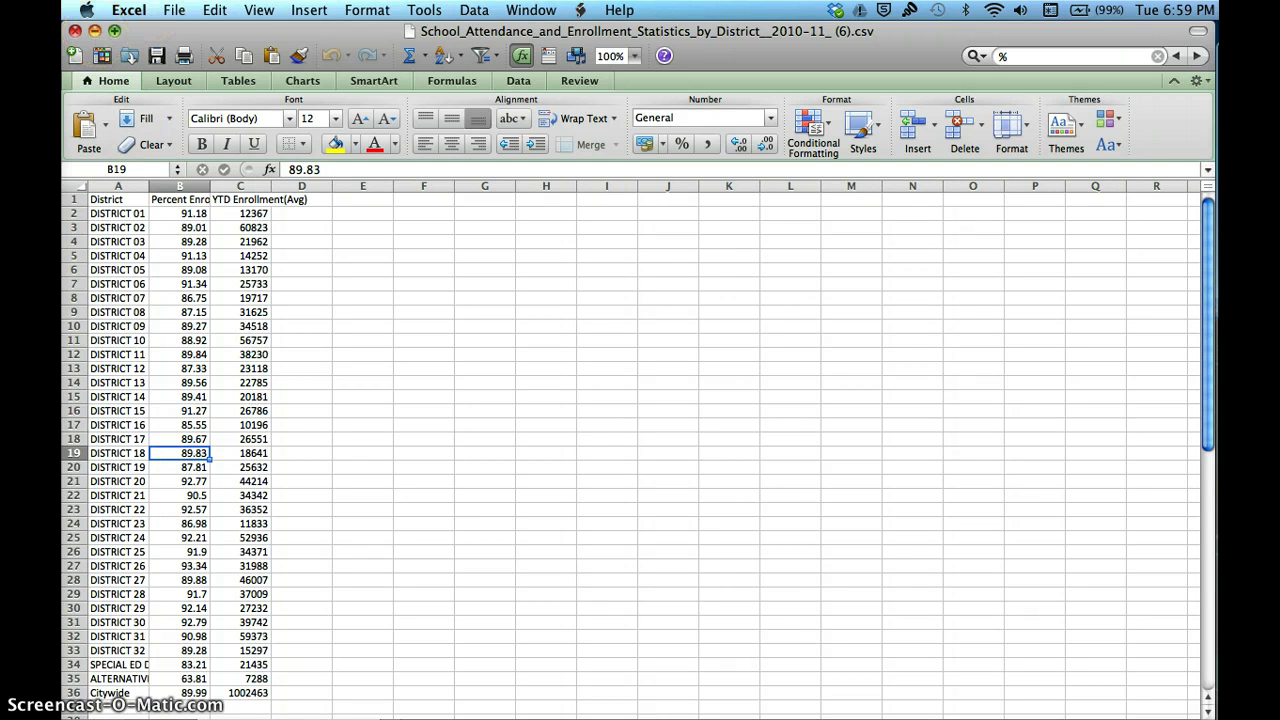
click(174, 10)
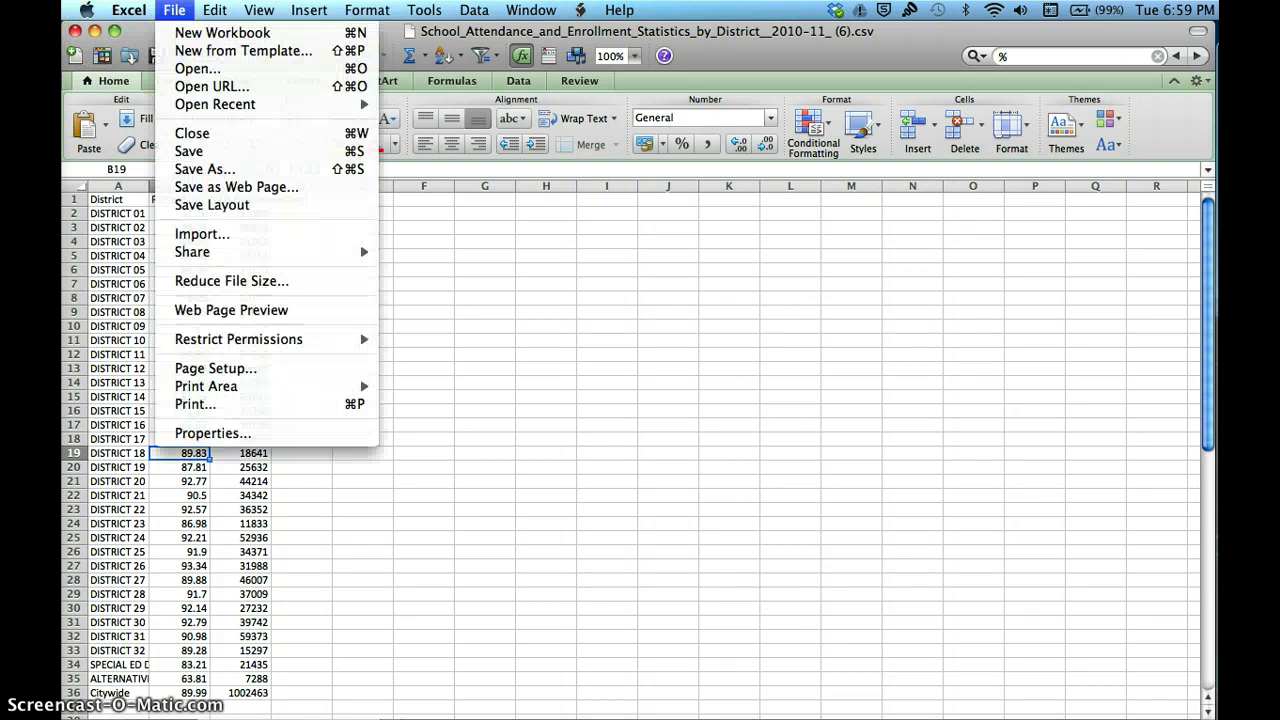
Step: Save the sheet with Save As under its existing CSV file name
click(212, 169)
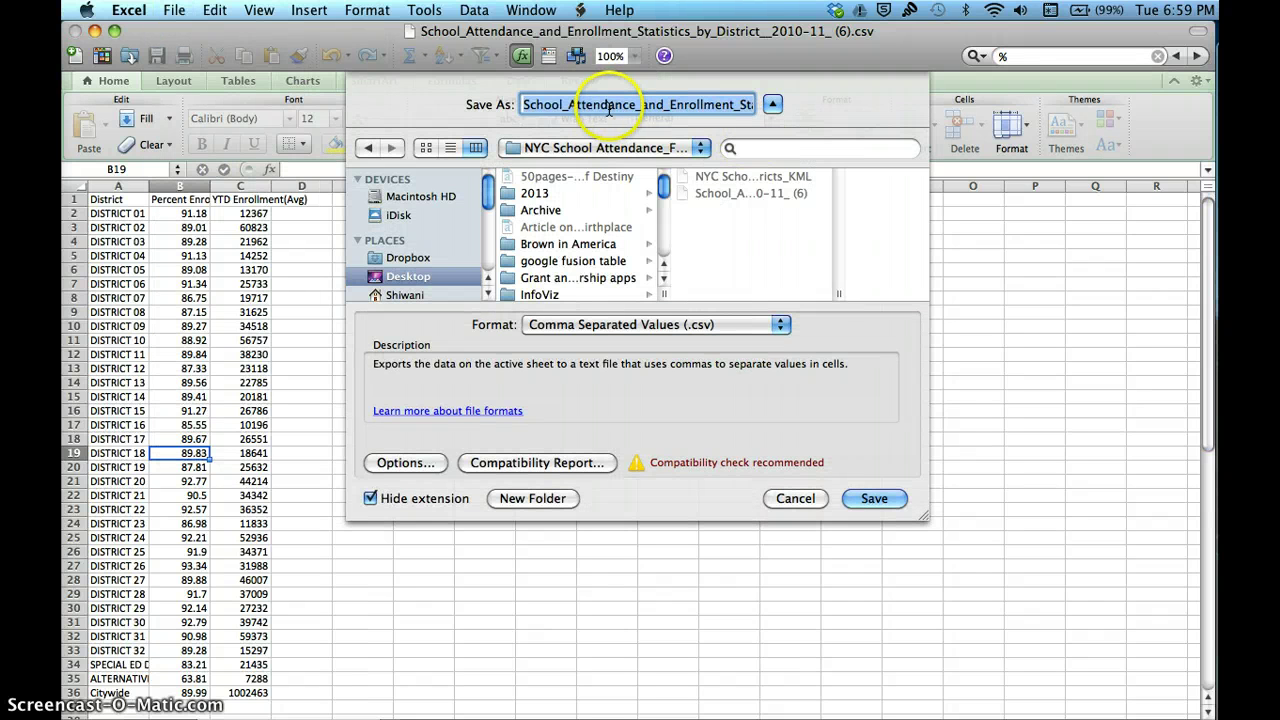
click(669, 104)
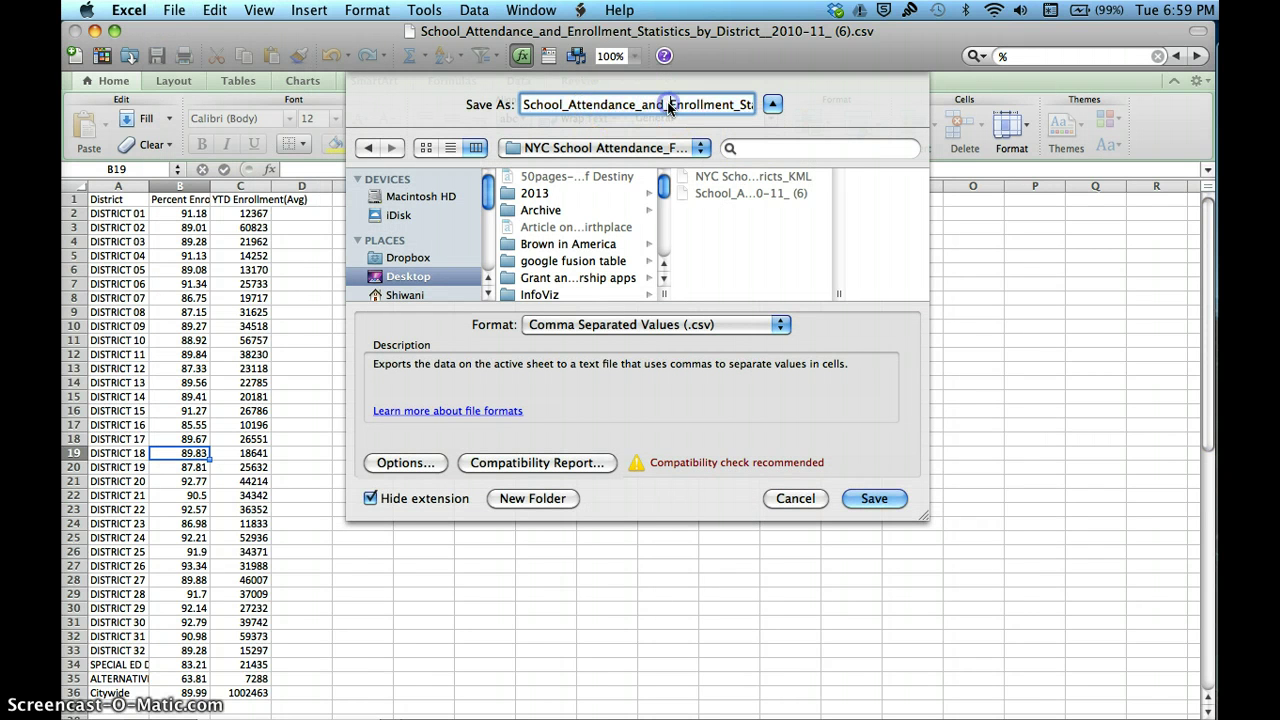
click(733, 104)
key(Right)
key(Right)
key(Right)
key(Right)
key(Right)
key(Right)
key(Right)
key(Right)
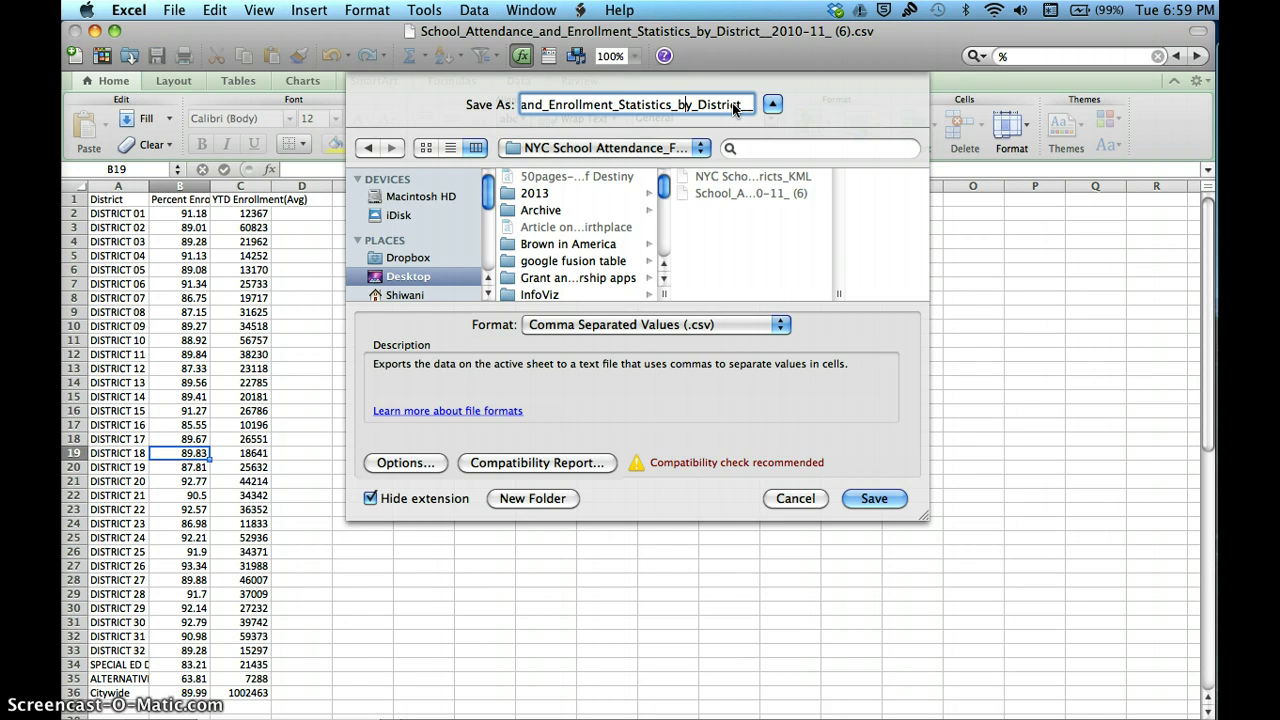
key(Right)
key(Right)
key(Right)
key(Right)
key(Right)
key(Right)
key(Right)
key(Right)
key(Right)
key(Right)
key(Right)
key(Right)
key(Right)
key(Right)
key(Right)
key(Right)
key(Right)
key(Right)
key(Right)
key(Right)
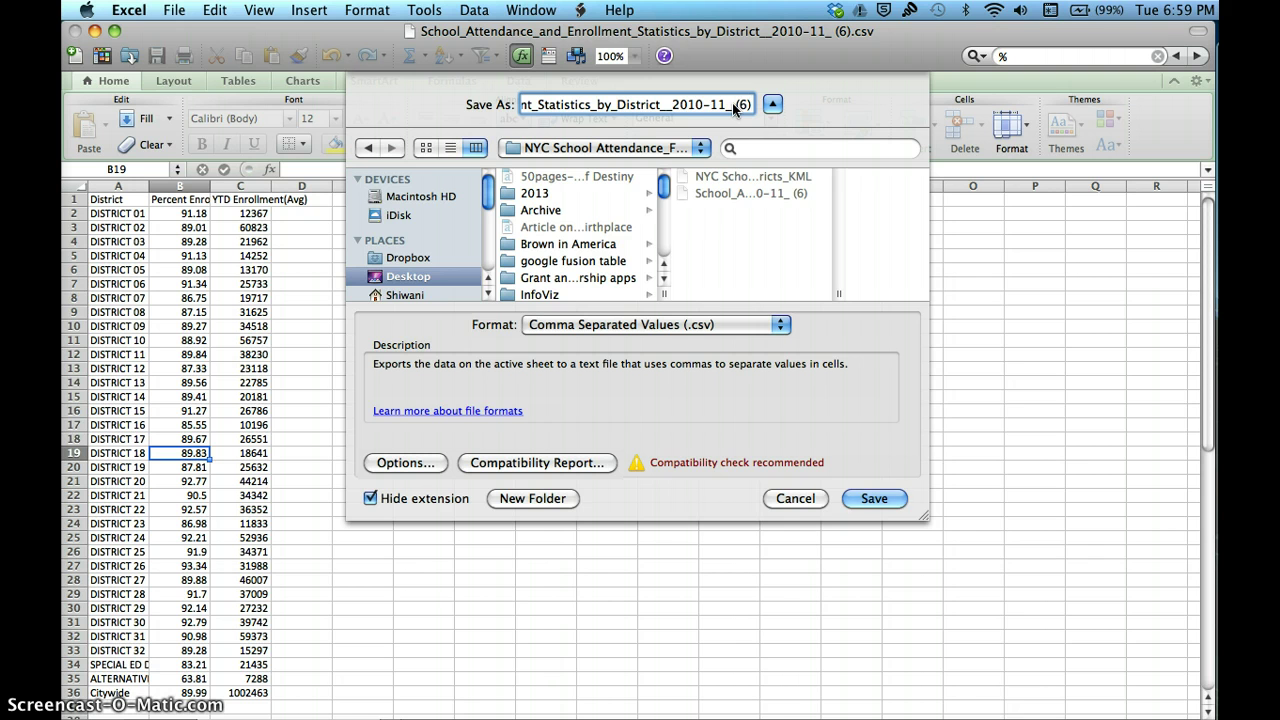
click(731, 129)
click(604, 391)
Step: Save into NYC School Attendance_FusionTables, replacing the old file and keeping CSV format
click(704, 147)
drag(704, 147, 603, 160)
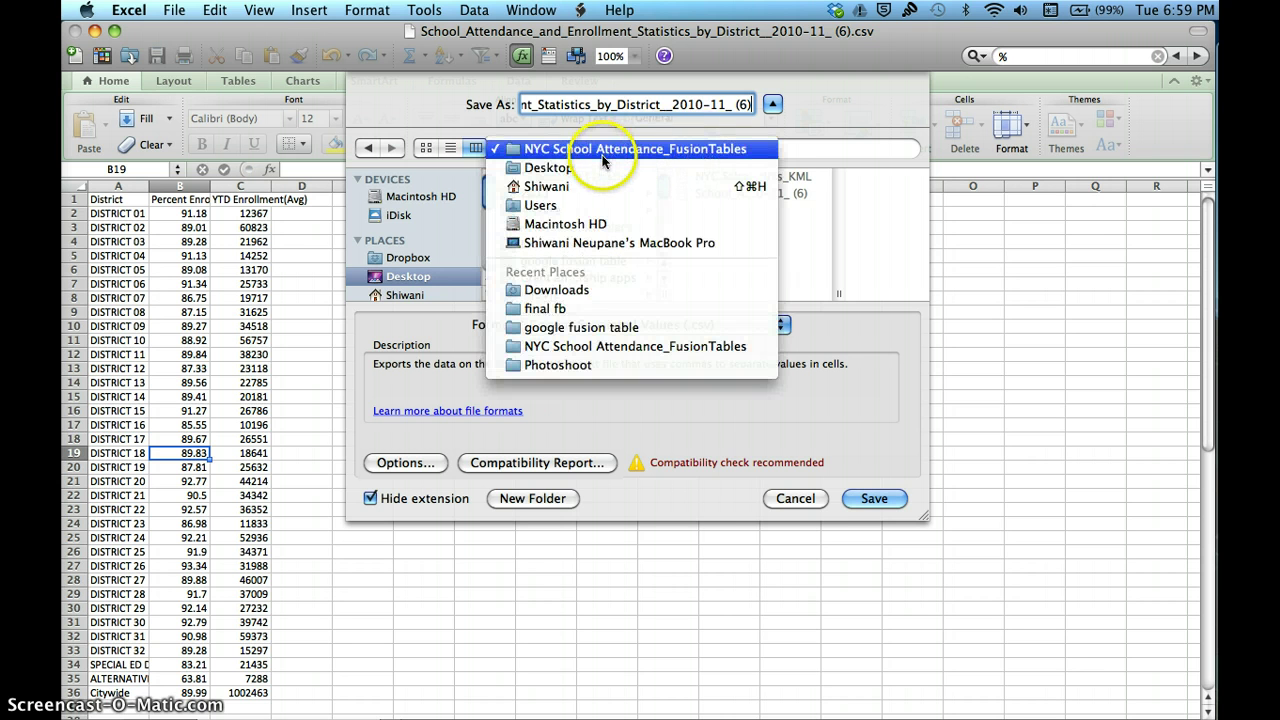
click(682, 150)
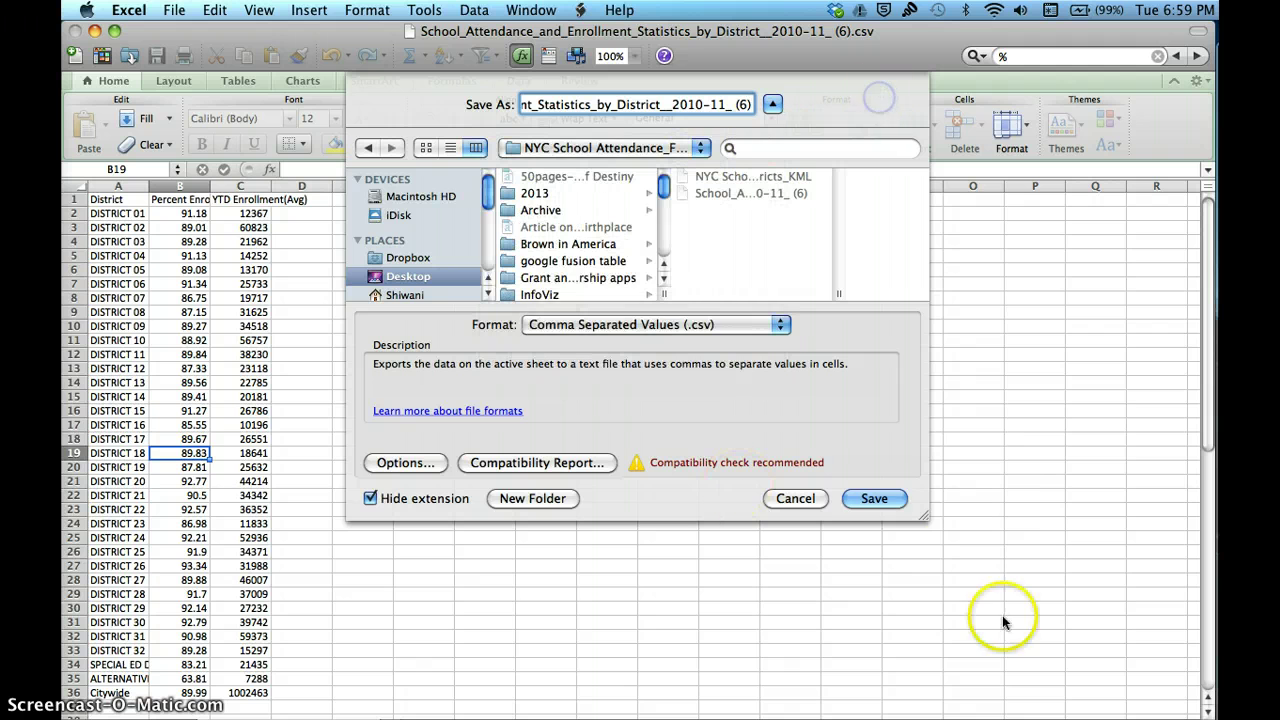
click(884, 499)
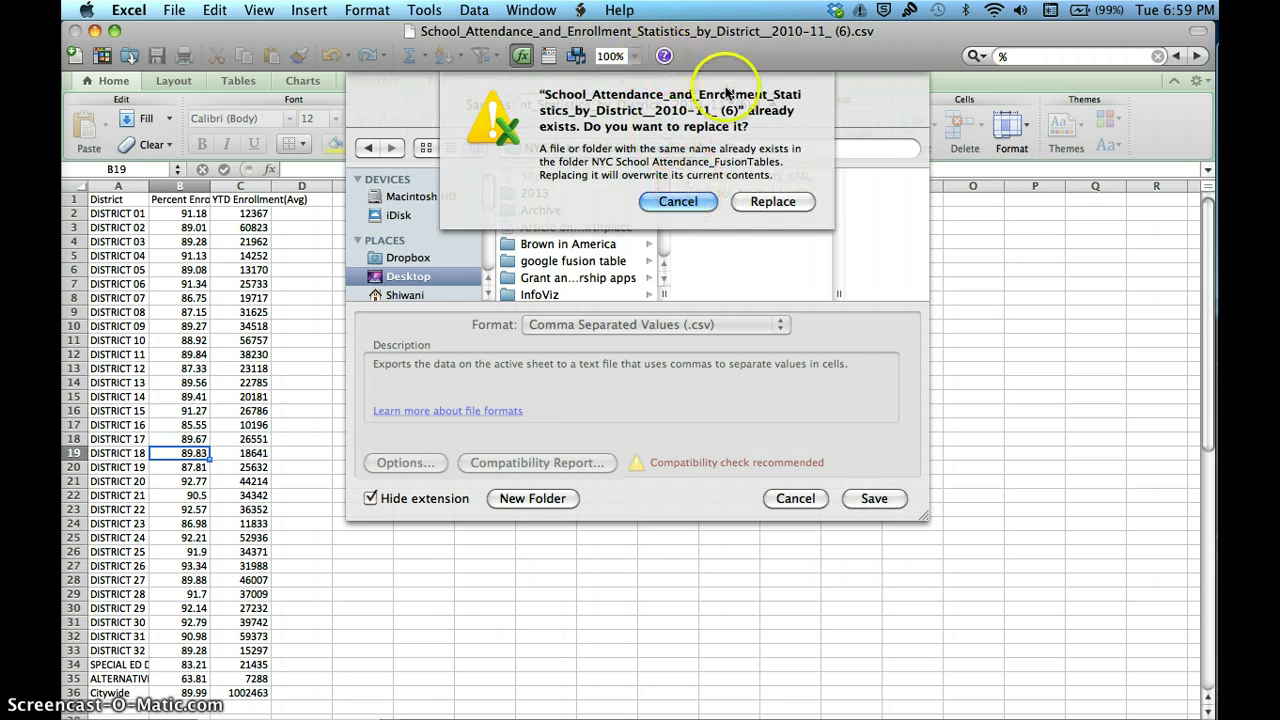
click(762, 200)
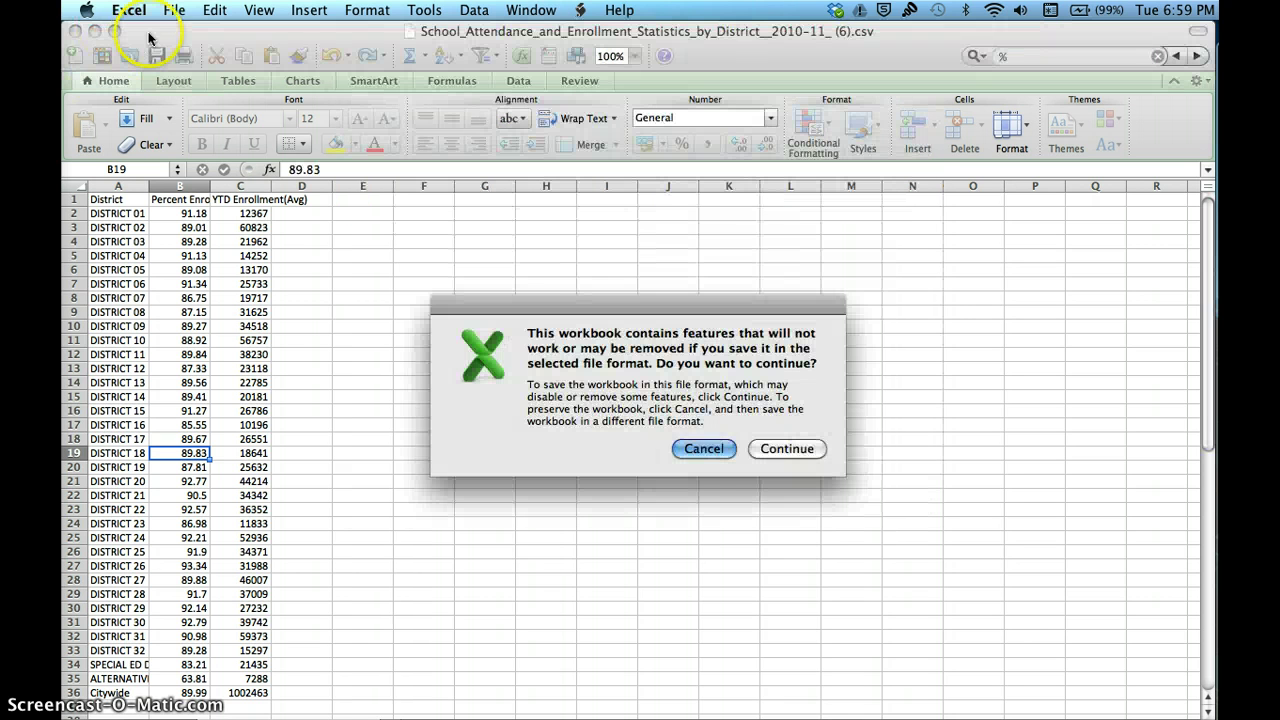
click(797, 450)
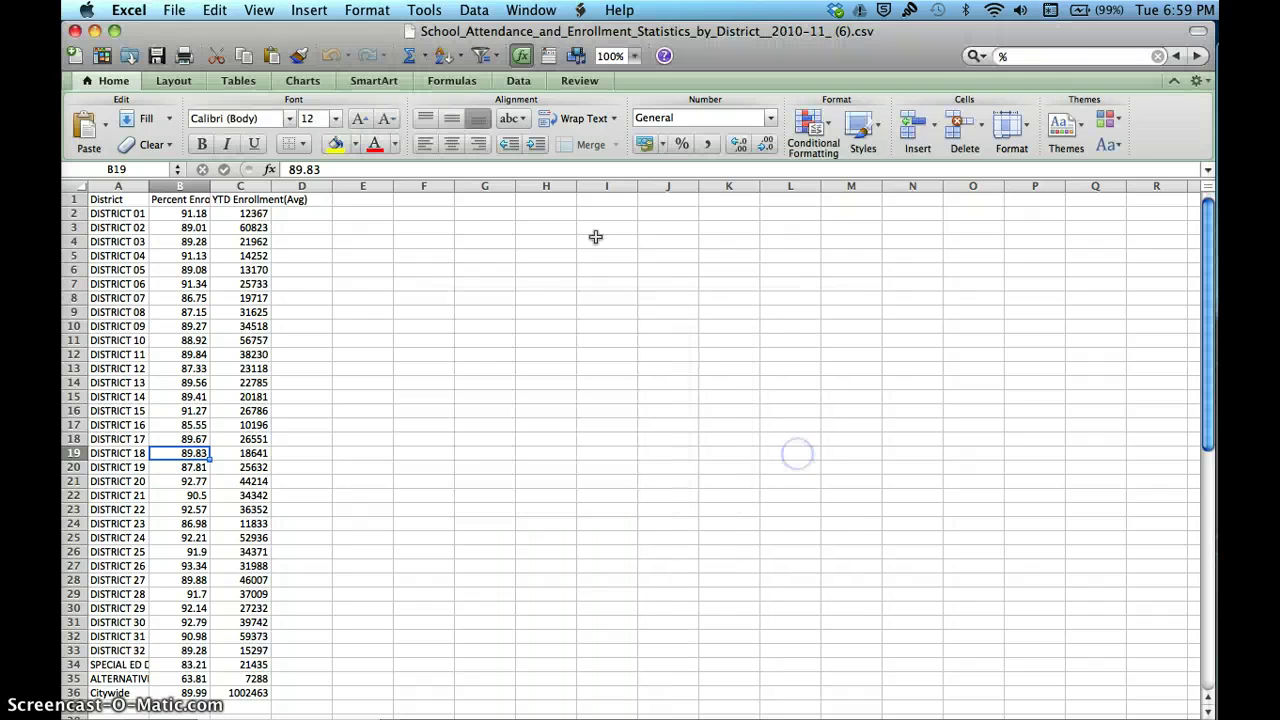
Step: Close the workbook, saving the changes in CSV format
click(75, 32)
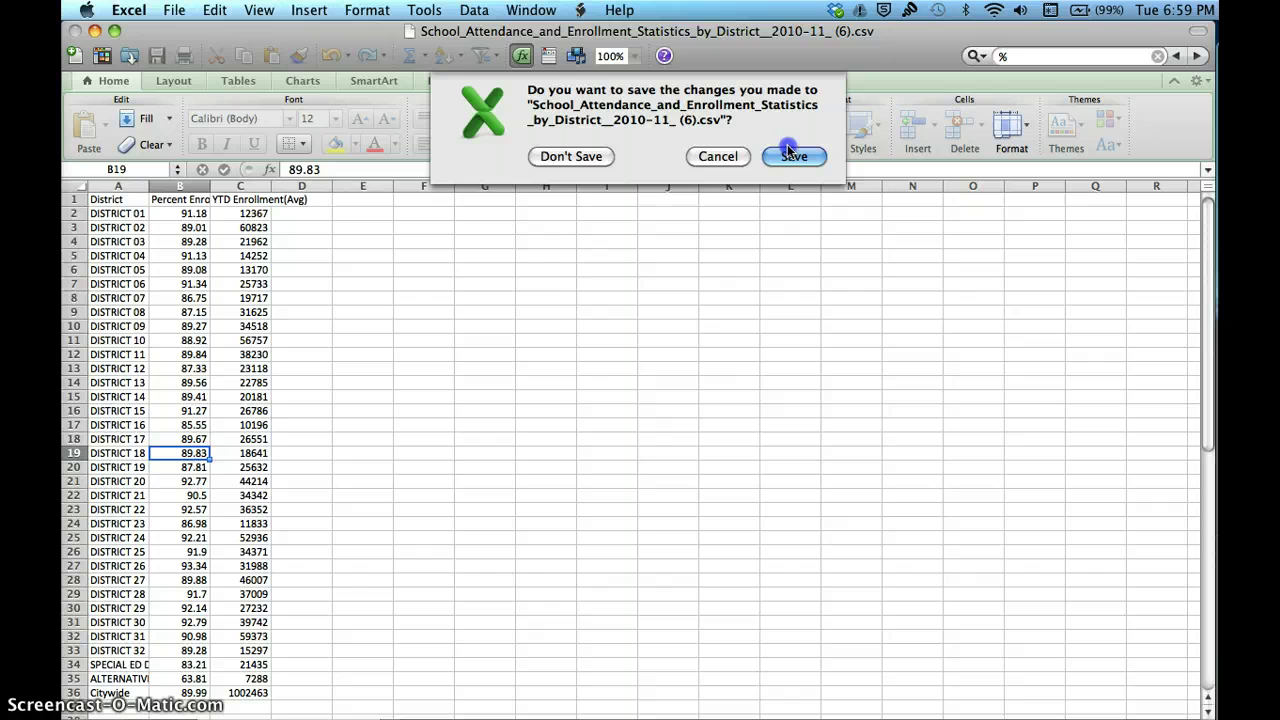
click(786, 156)
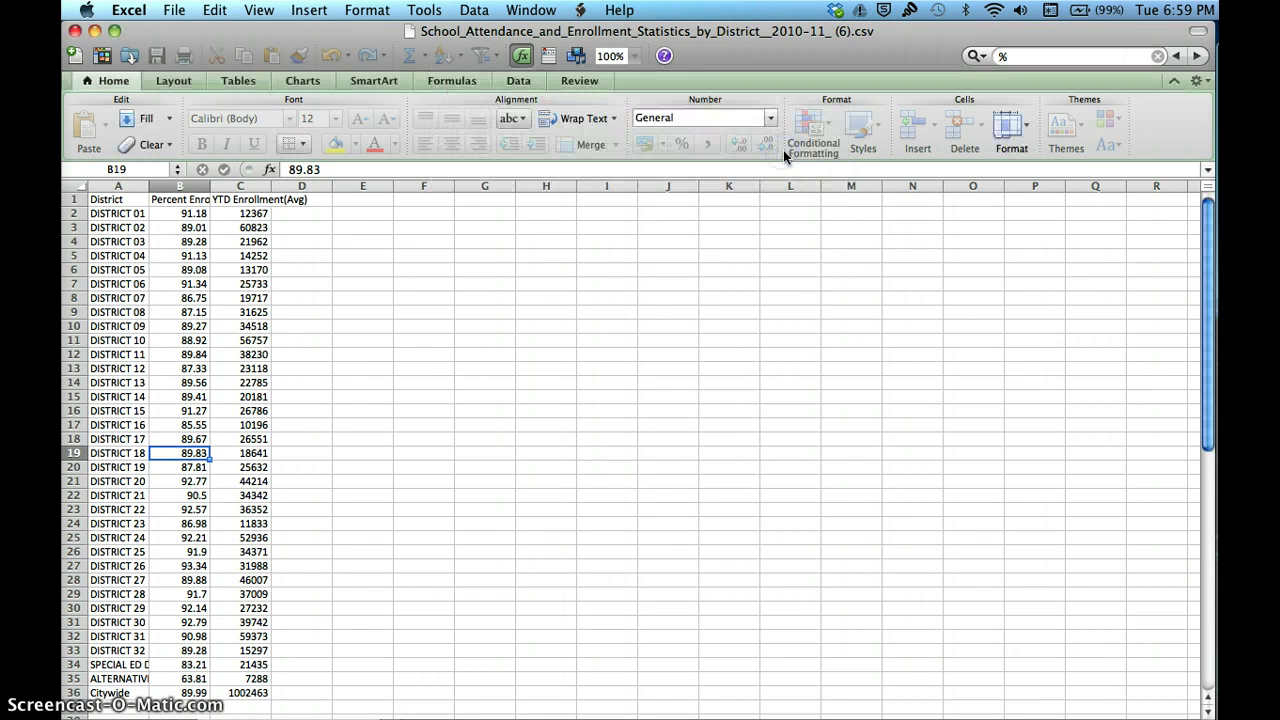
click(800, 452)
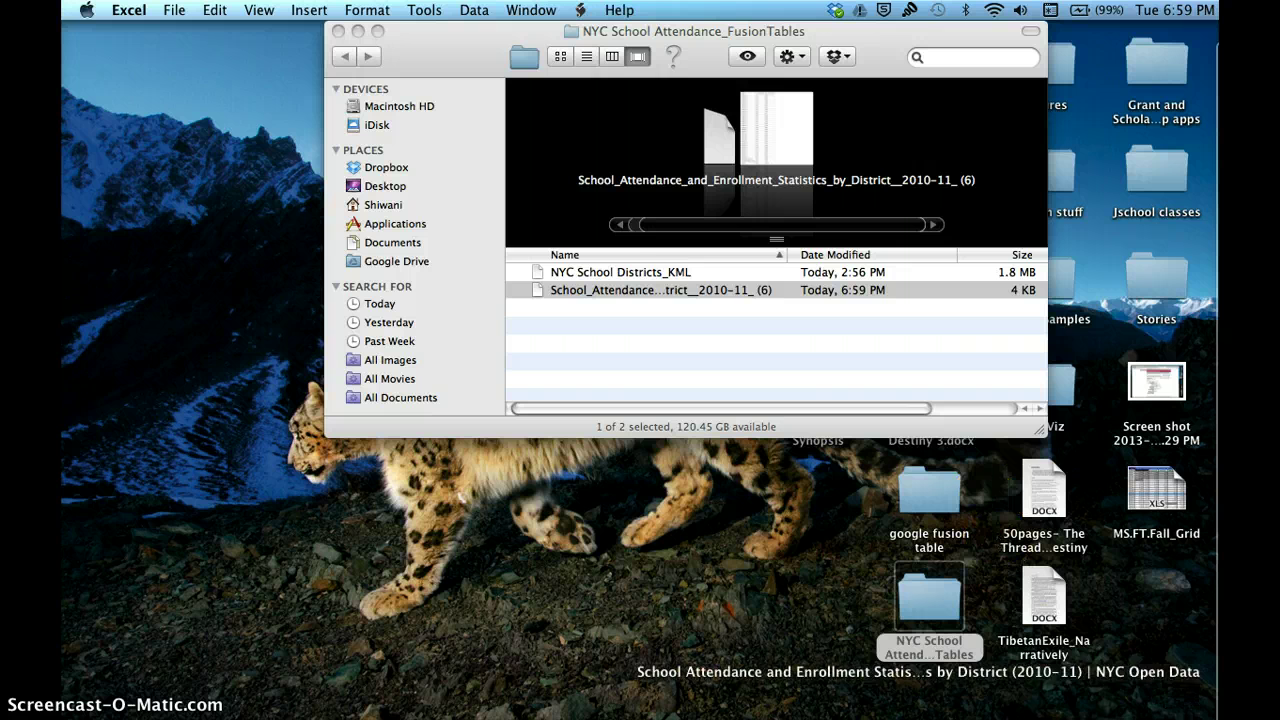
Step: Restore the minimized Chrome window showing the NYC OpenData attendance dataset
click(1130, 700)
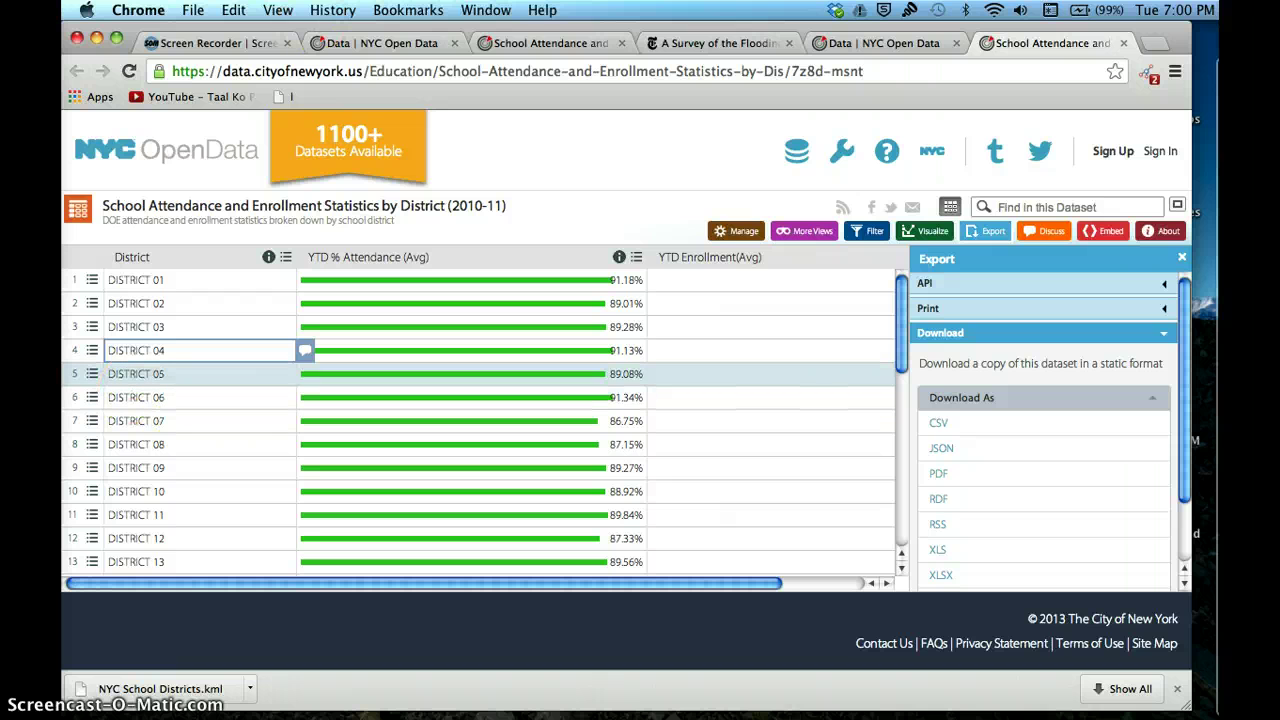
Step: Switch back to the 'Data | NYC Open Data' tab listing the Education datasets
click(790, 71)
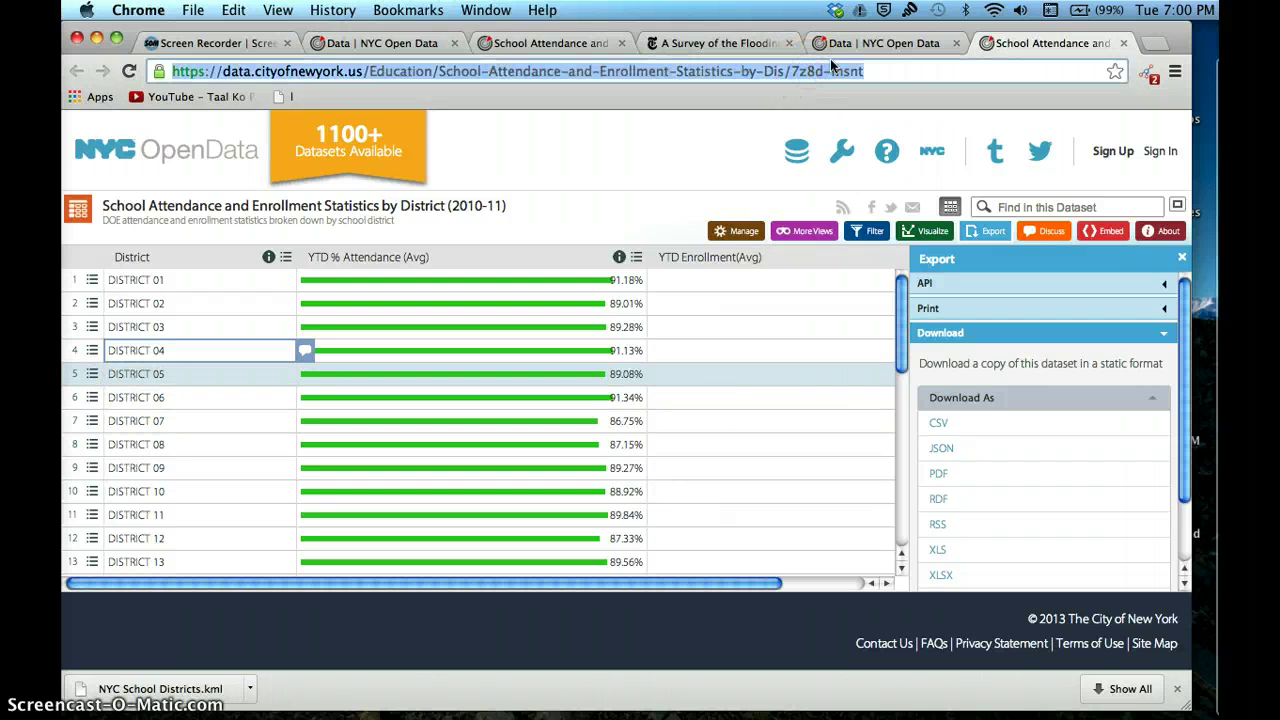
click(675, 53)
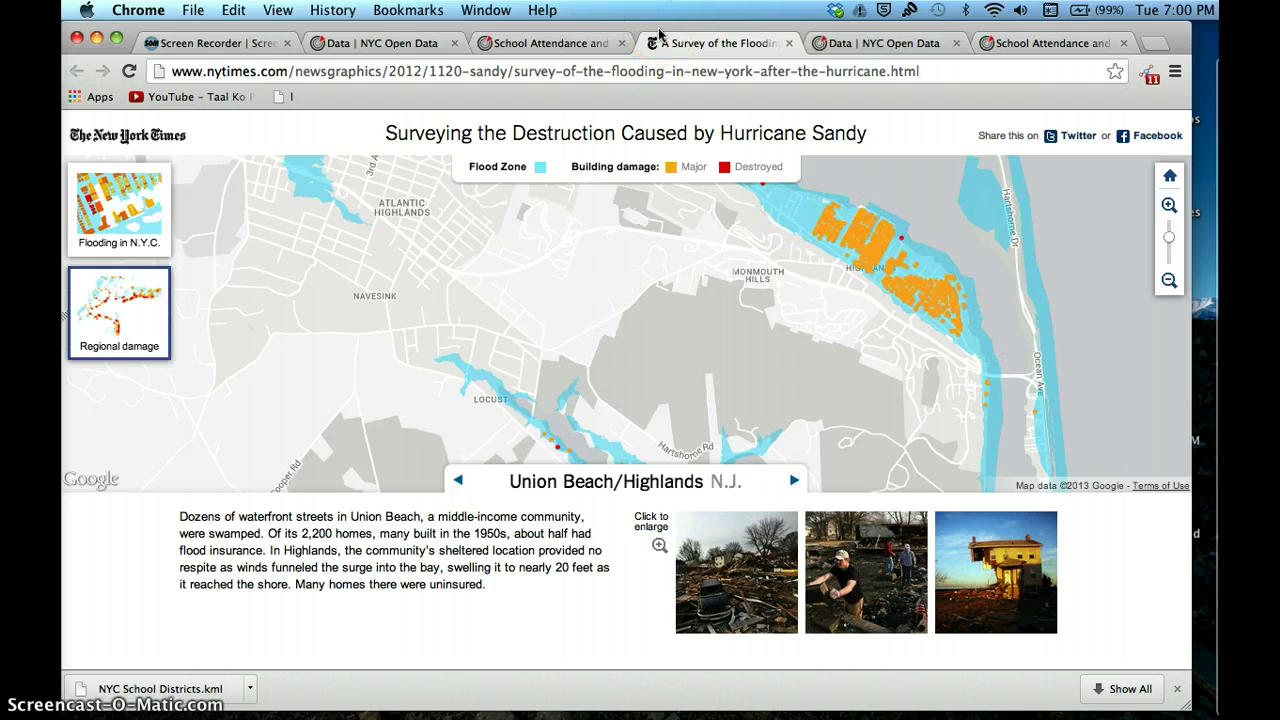
click(882, 43)
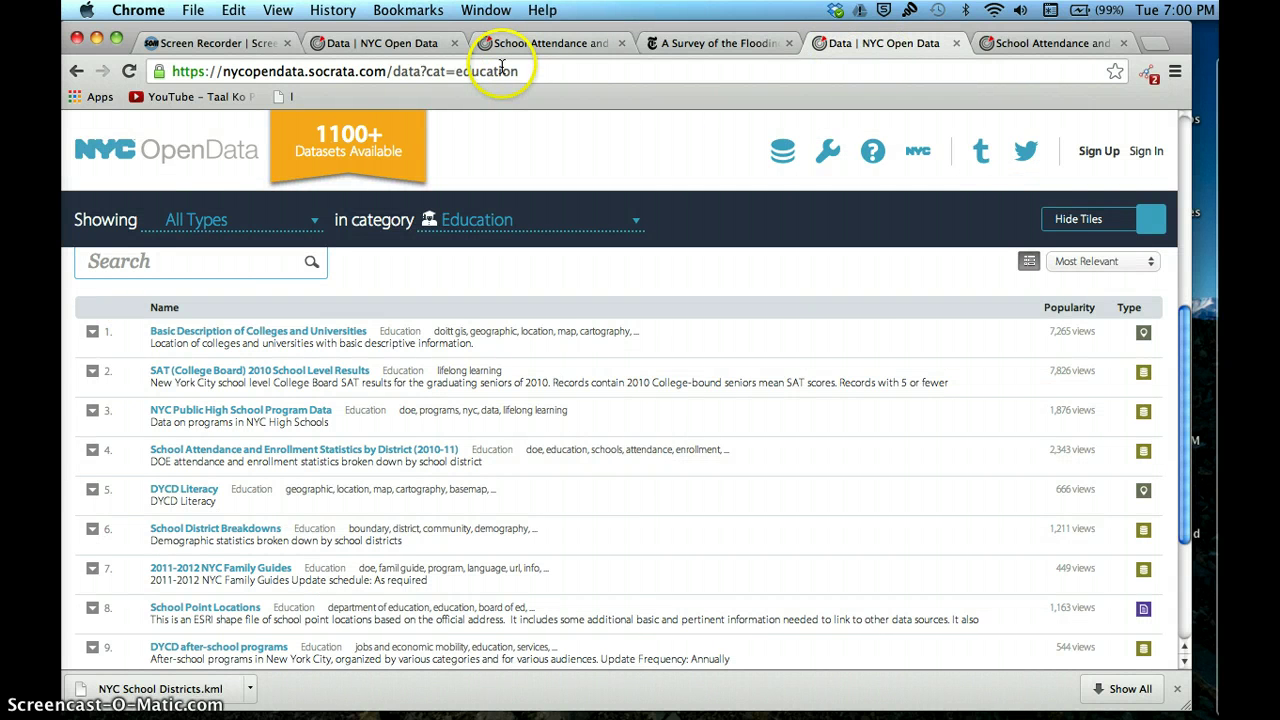
Step: Search the web for 'new york city school district' and open the New York City KML Files page
click(502, 66)
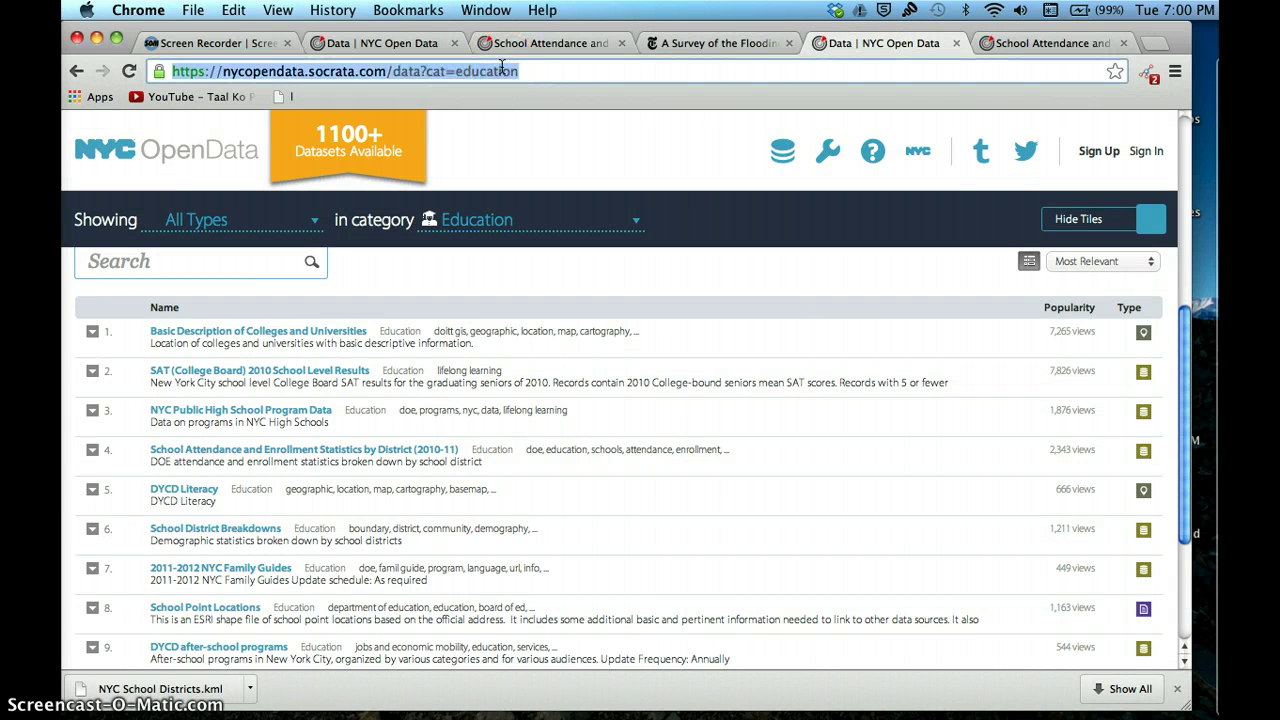
text(new york cit)
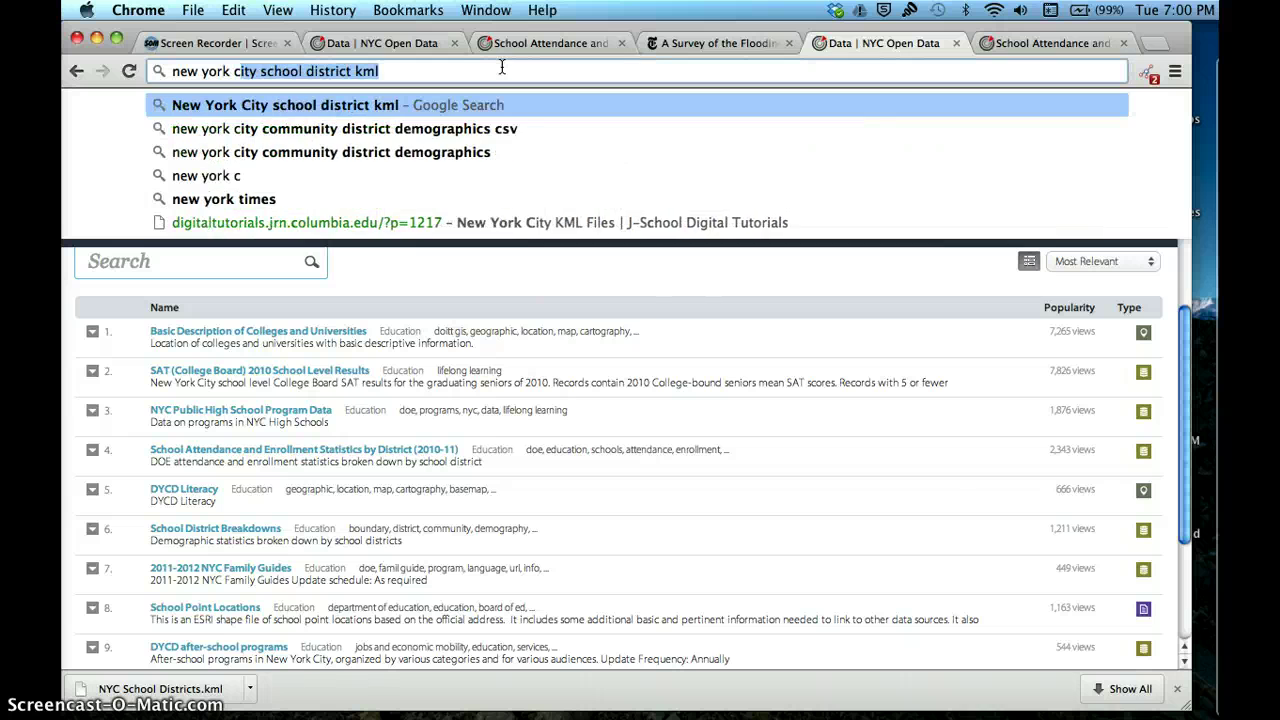
text(y school )
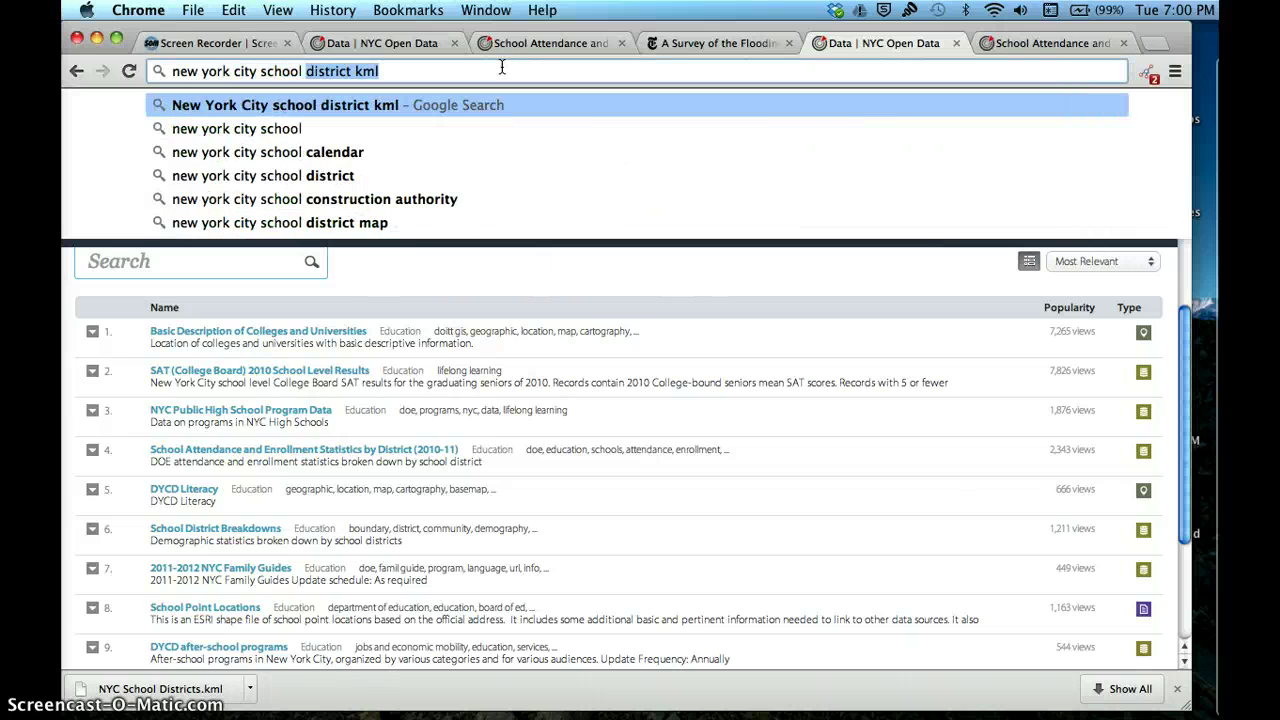
text(district)
key(Return)
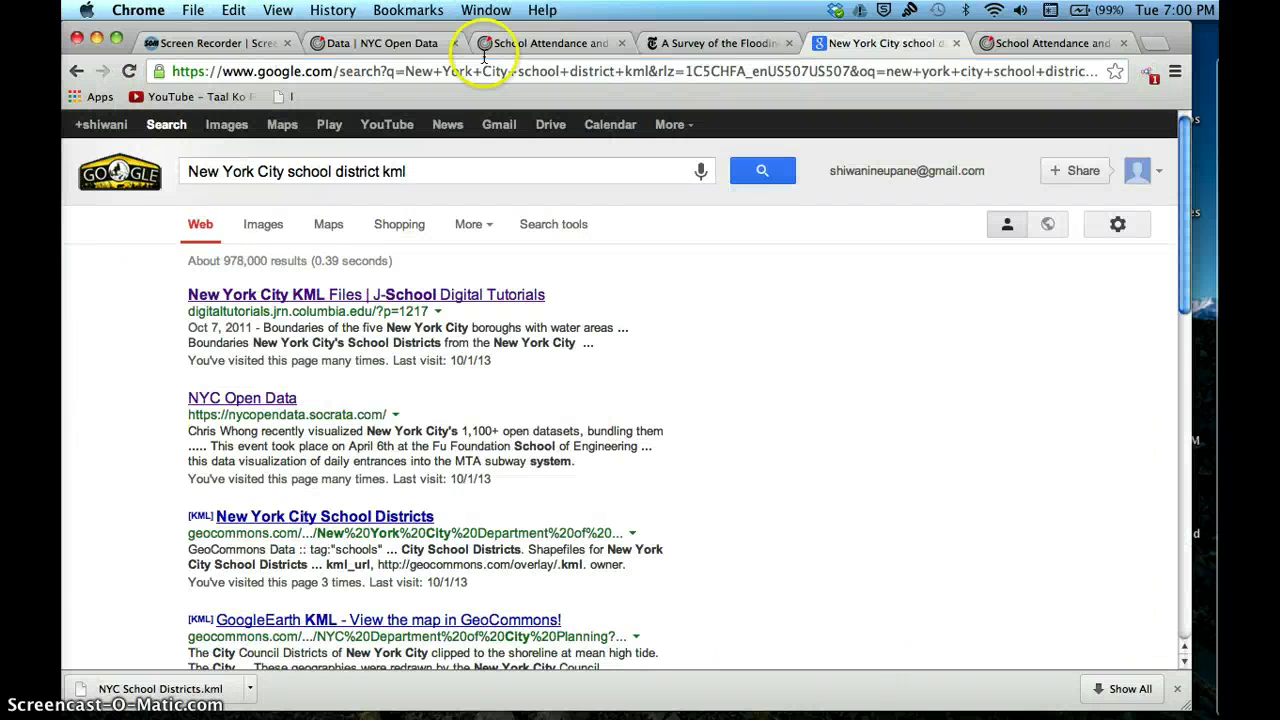
click(236, 295)
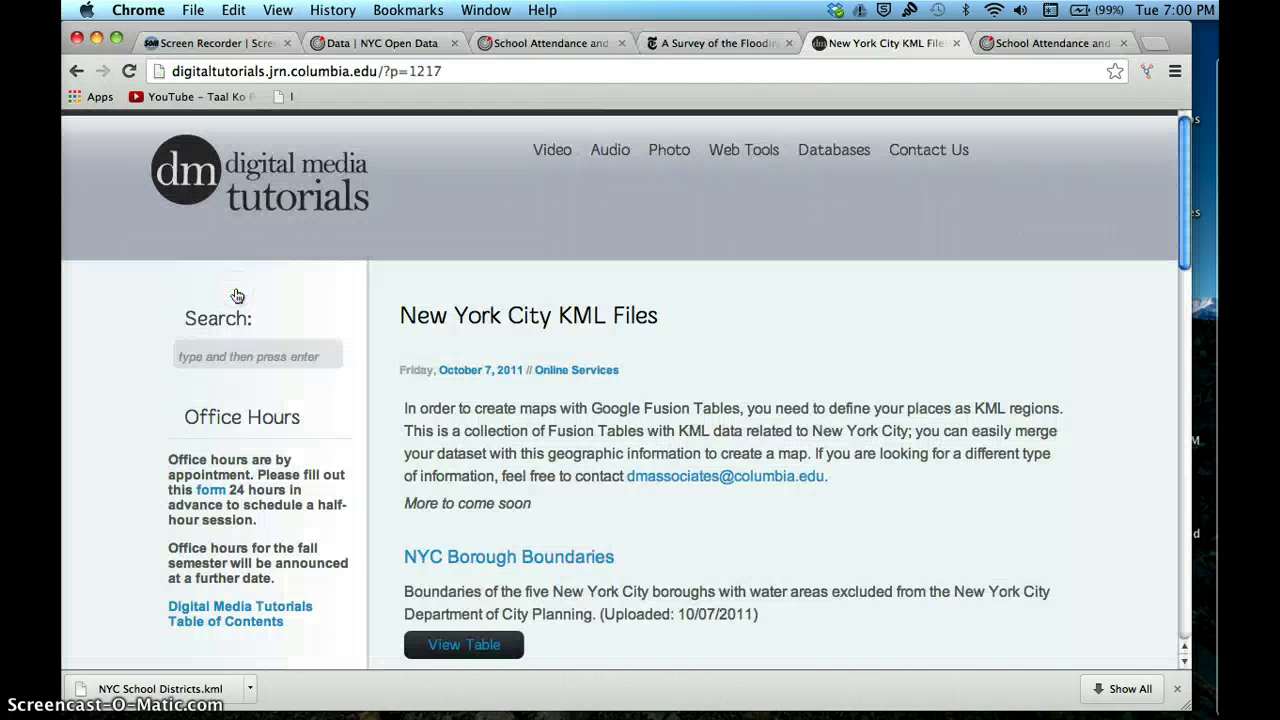
Step: Find NYC School Districts on that page and open its table in Fusion Tables
scroll(236, 295, down, 1)
scroll(236, 295, up, 1)
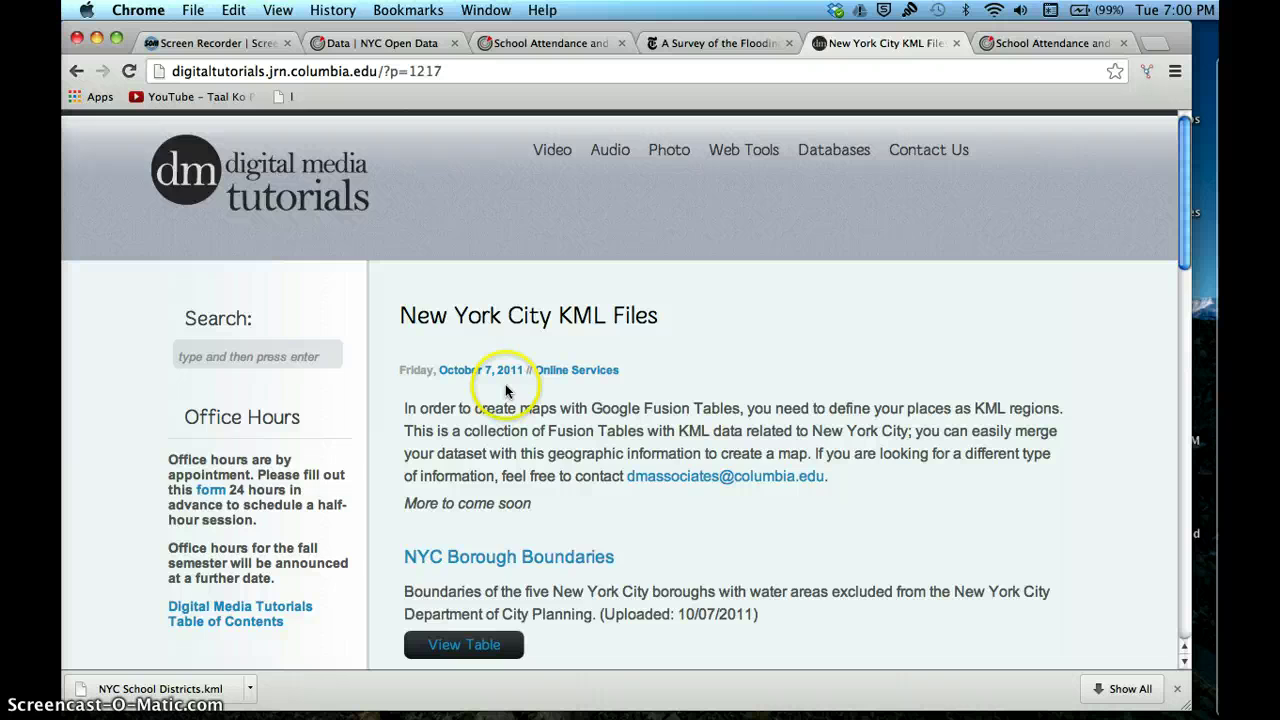
scroll(469, 458, down, 3)
scroll(469, 458, down, 7)
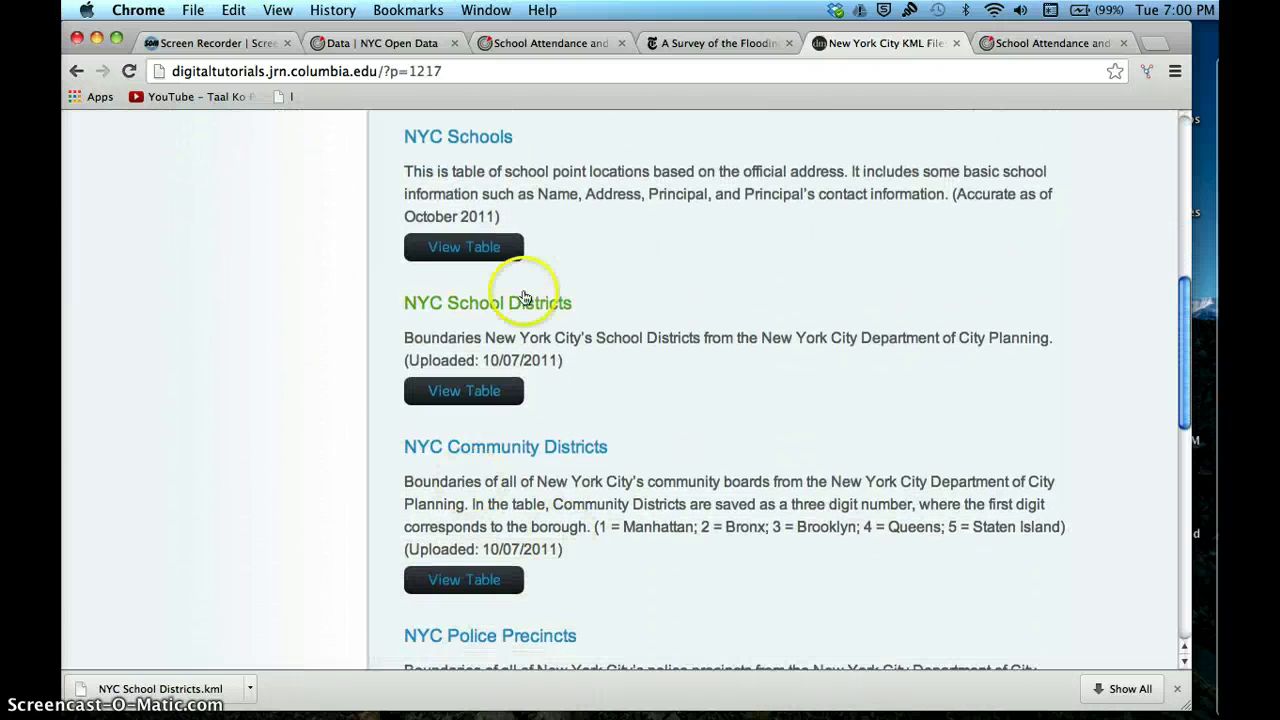
click(456, 402)
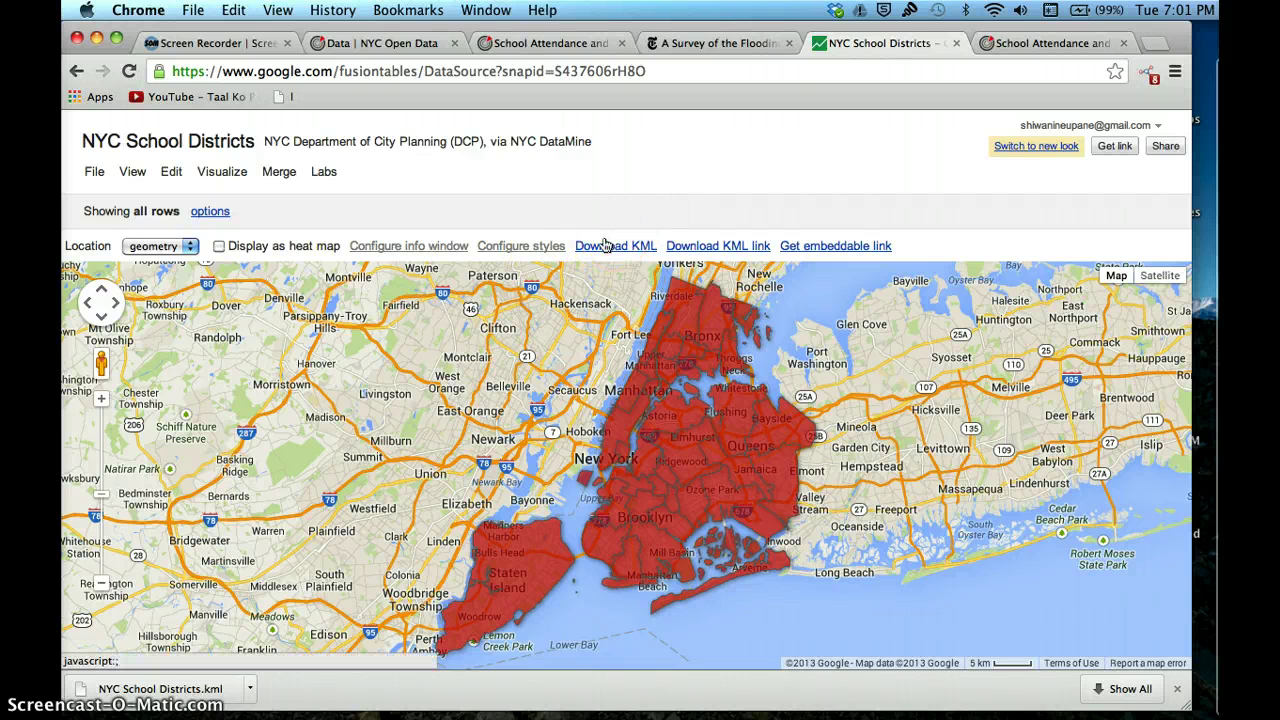
Step: Download the NYC School Districts KML, list its 33 district rows as a table, then minimise Chrome
click(605, 245)
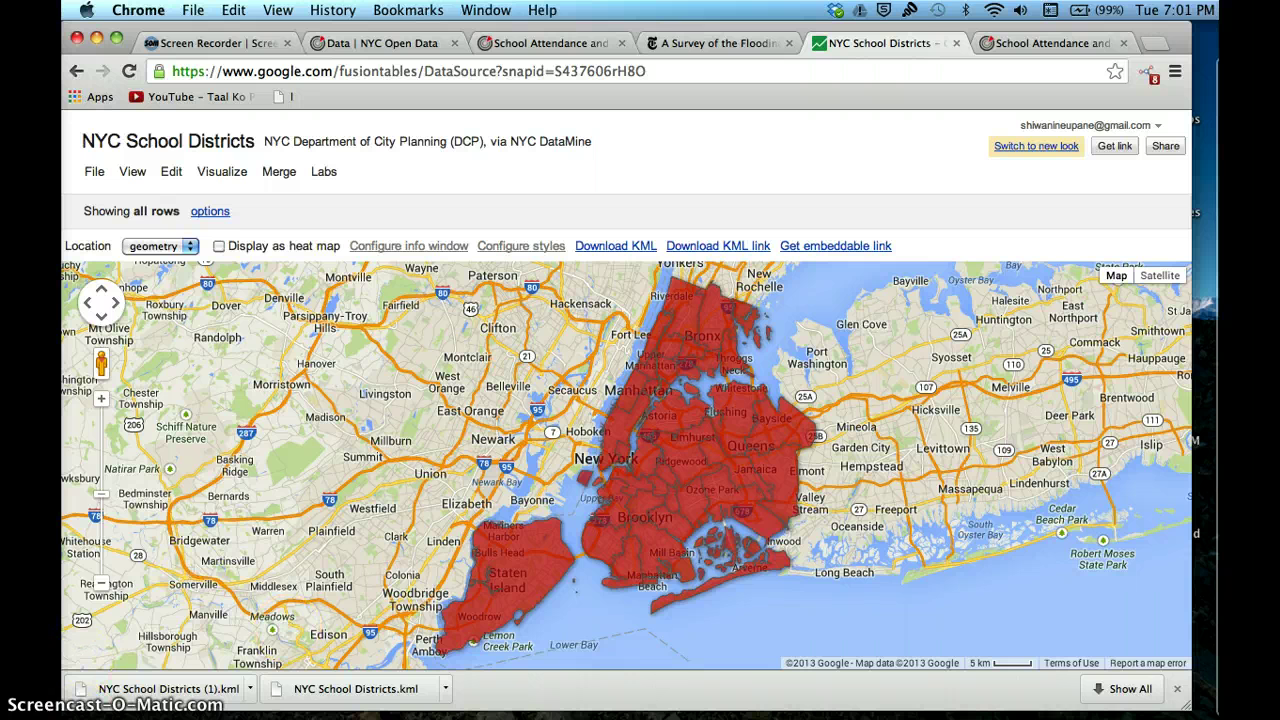
click(210, 176)
click(218, 197)
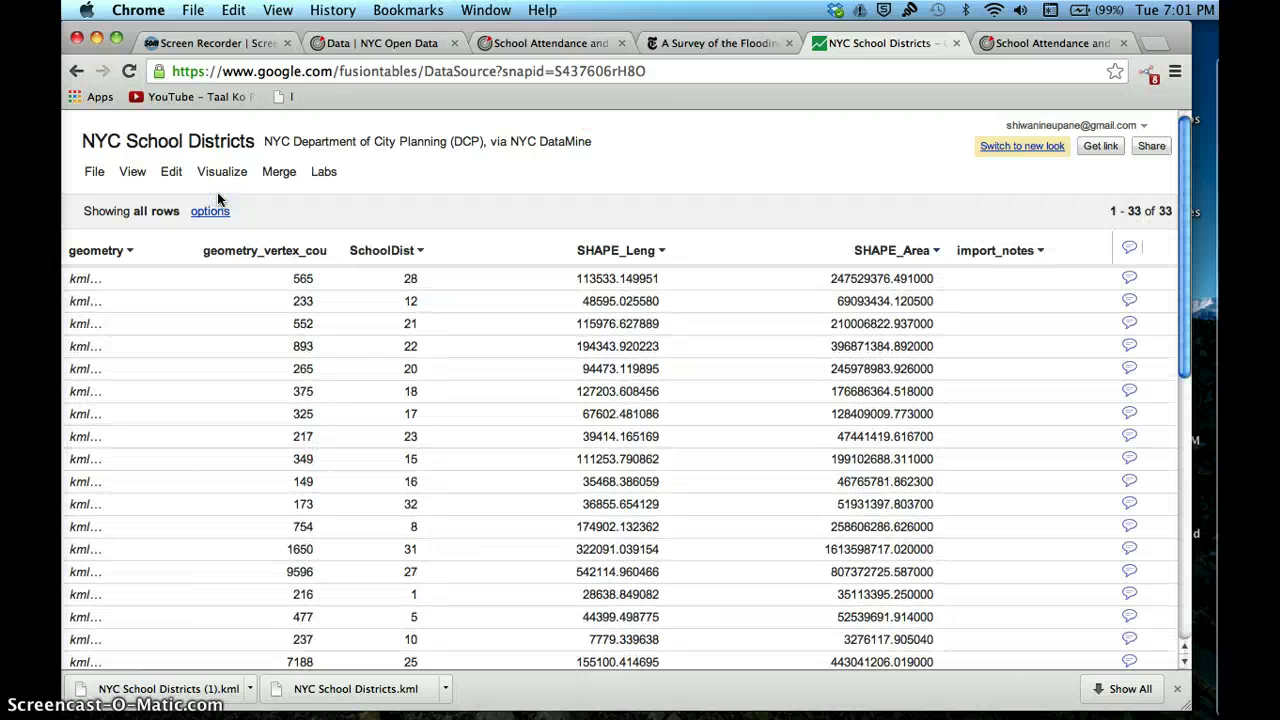
click(411, 251)
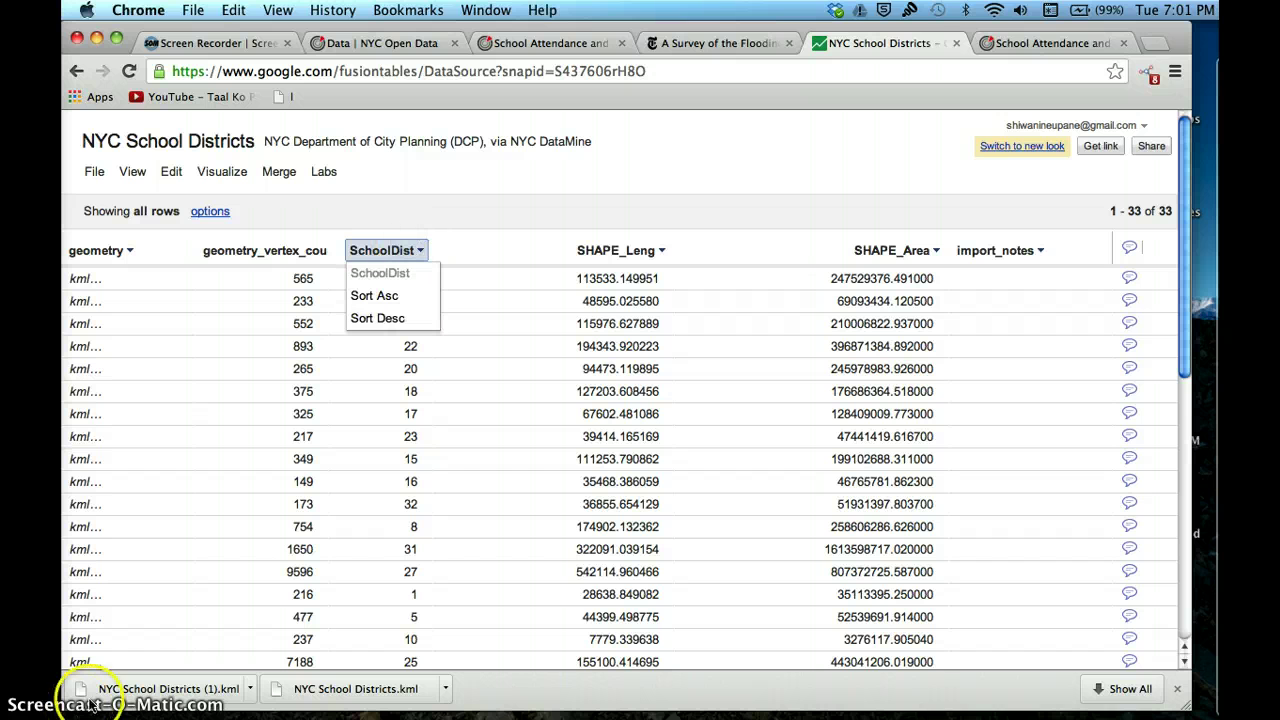
click(97, 37)
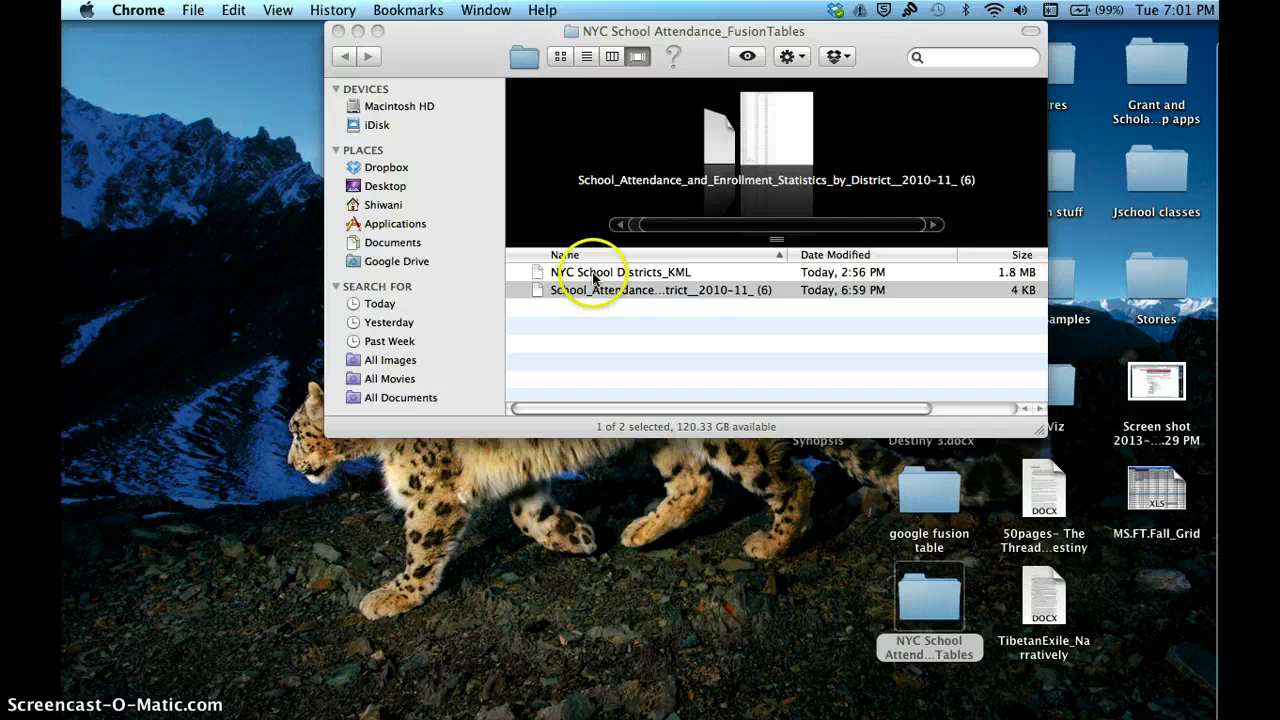
Step: Reopen the attendance CSV in Excel and place Chrome's district table beside it
double_click(571, 289)
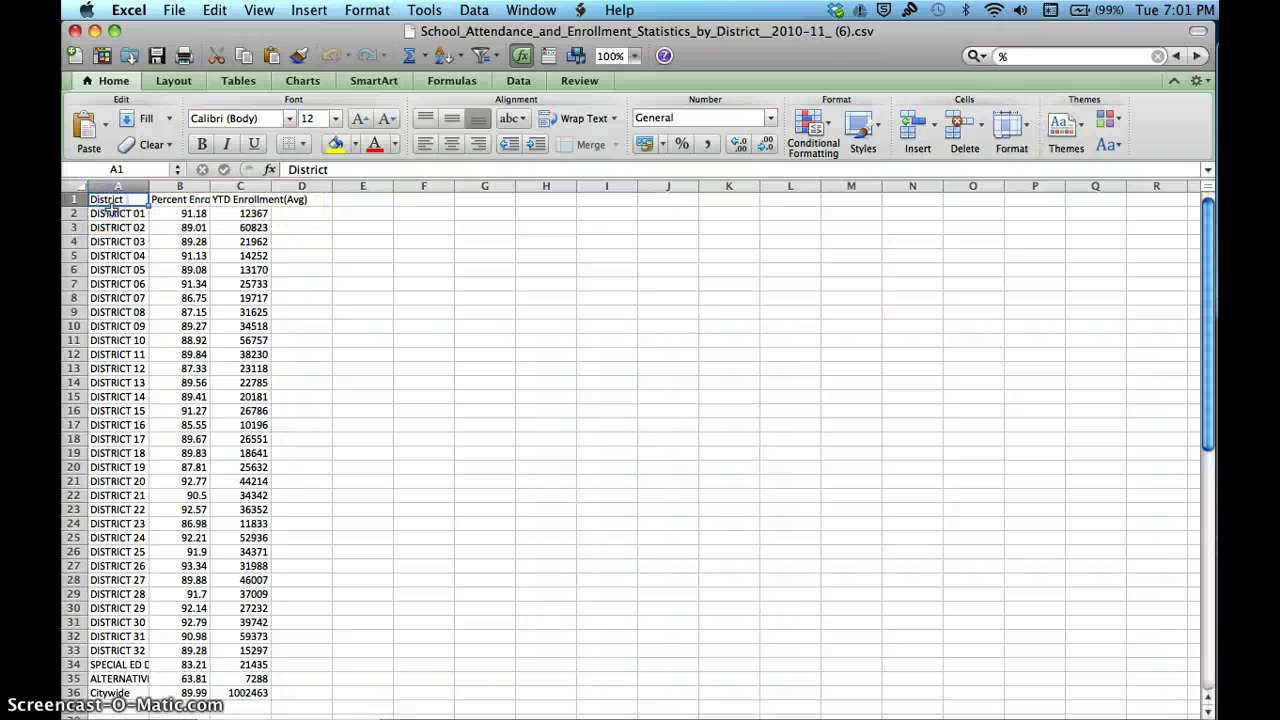
click(110, 213)
click(1165, 605)
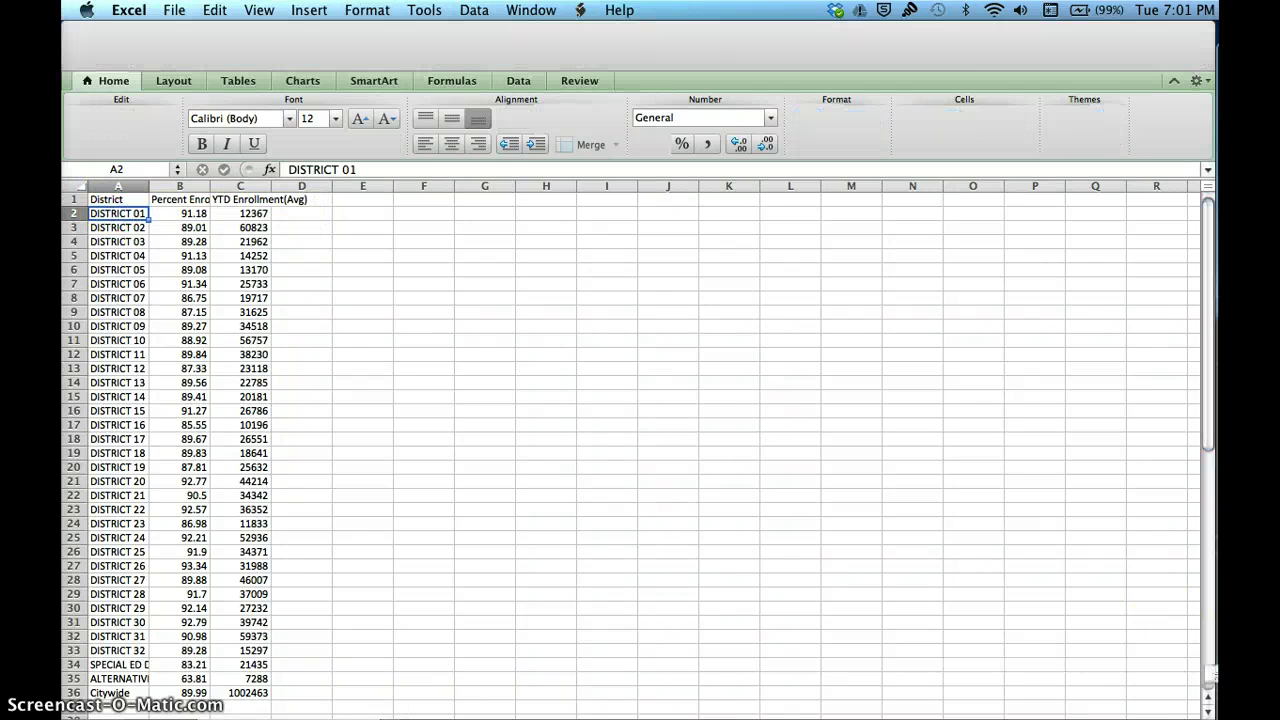
drag(392, 29, 652, 38)
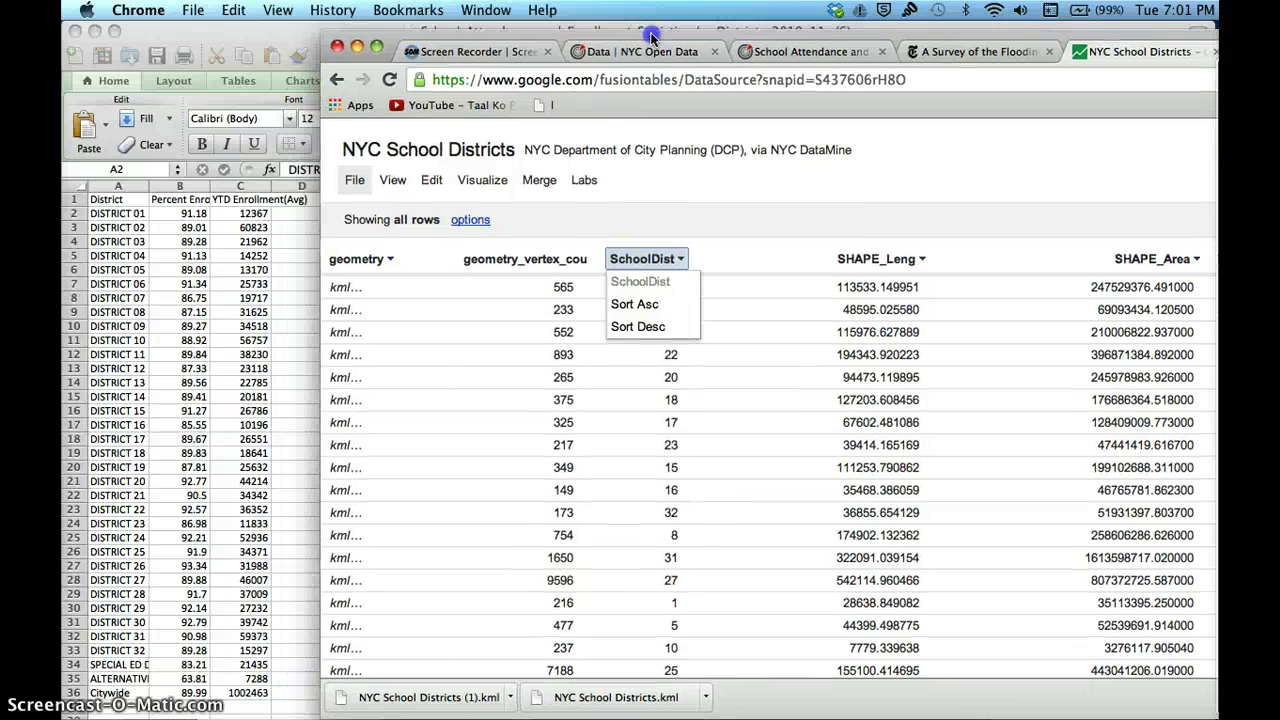
Step: Compare column A's DISTRICT labels with the SchoolDist values, then select header cell A1
click(118, 222)
click(118, 226)
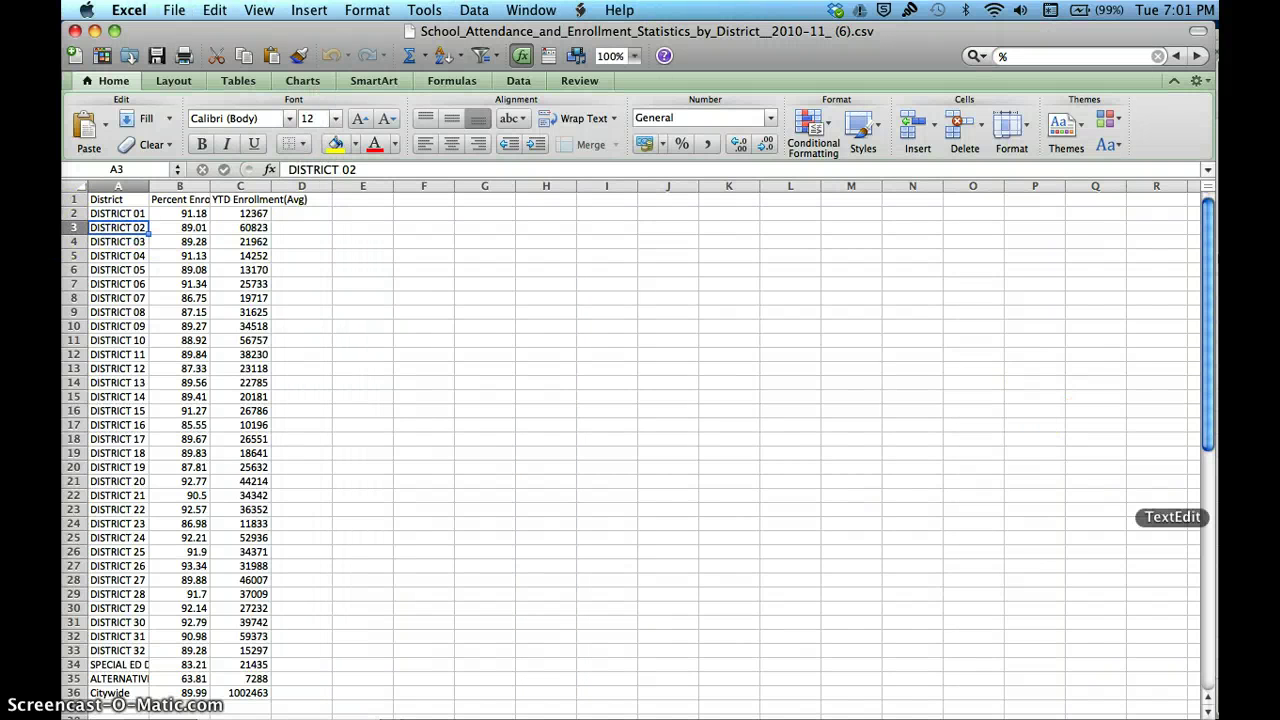
click(95, 31)
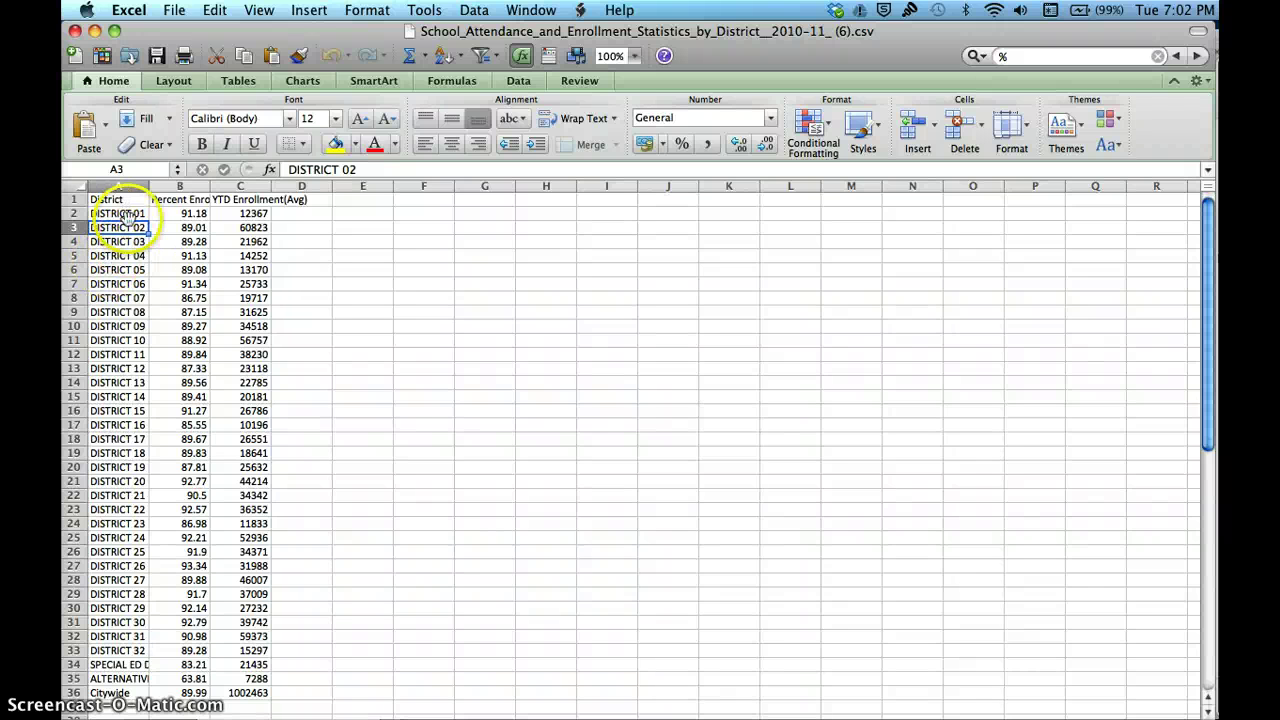
click(113, 201)
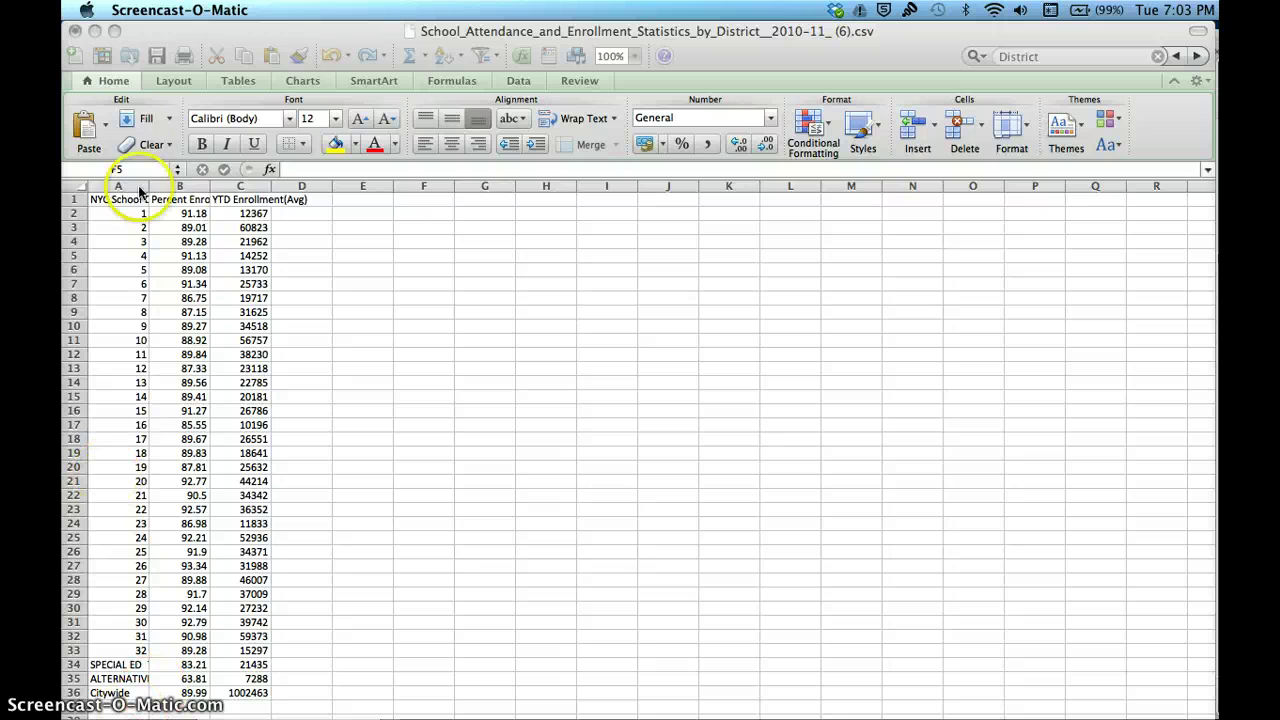
Step: Save the attendance table in CSV format, then close the workbook, saving changes
click(181, 35)
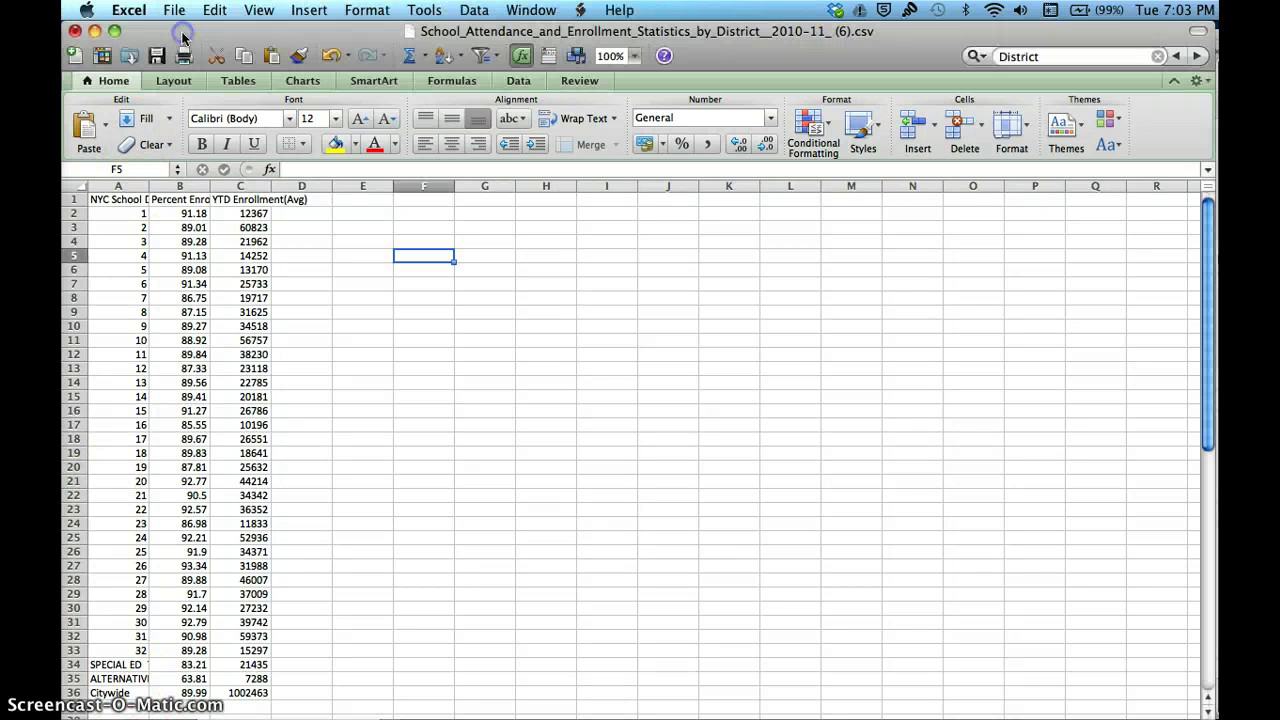
click(175, 11)
click(208, 152)
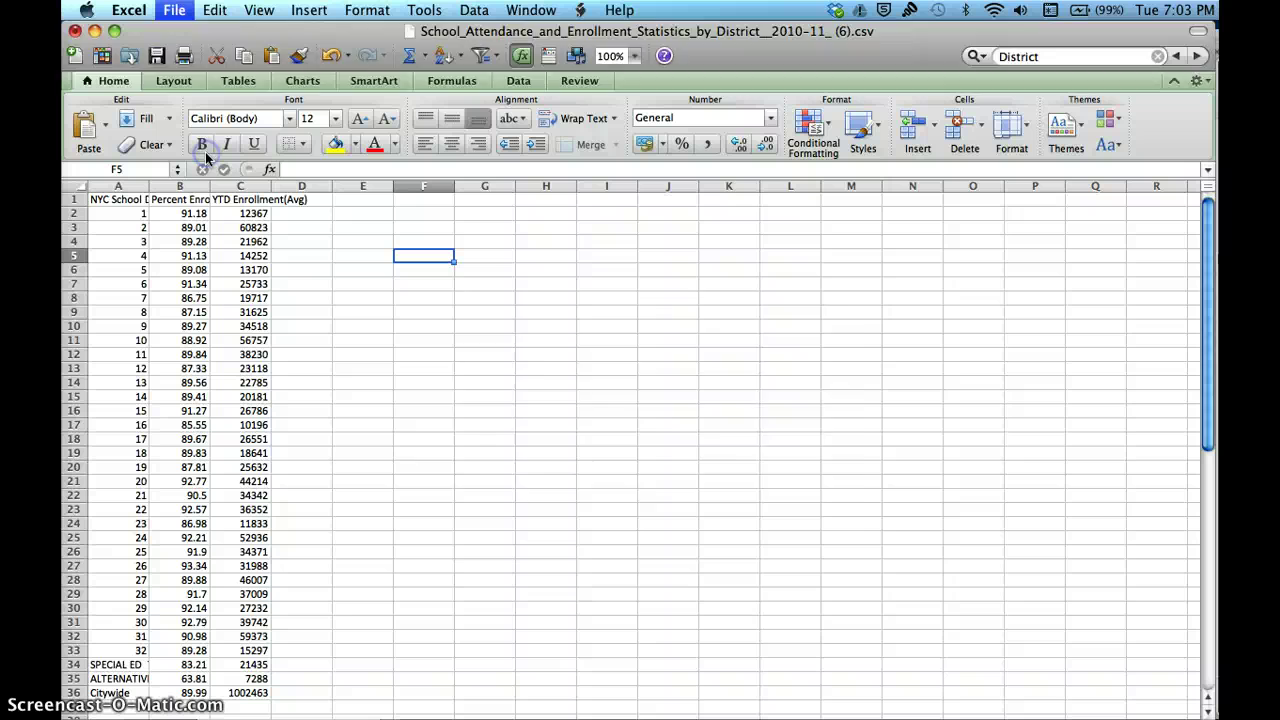
click(785, 449)
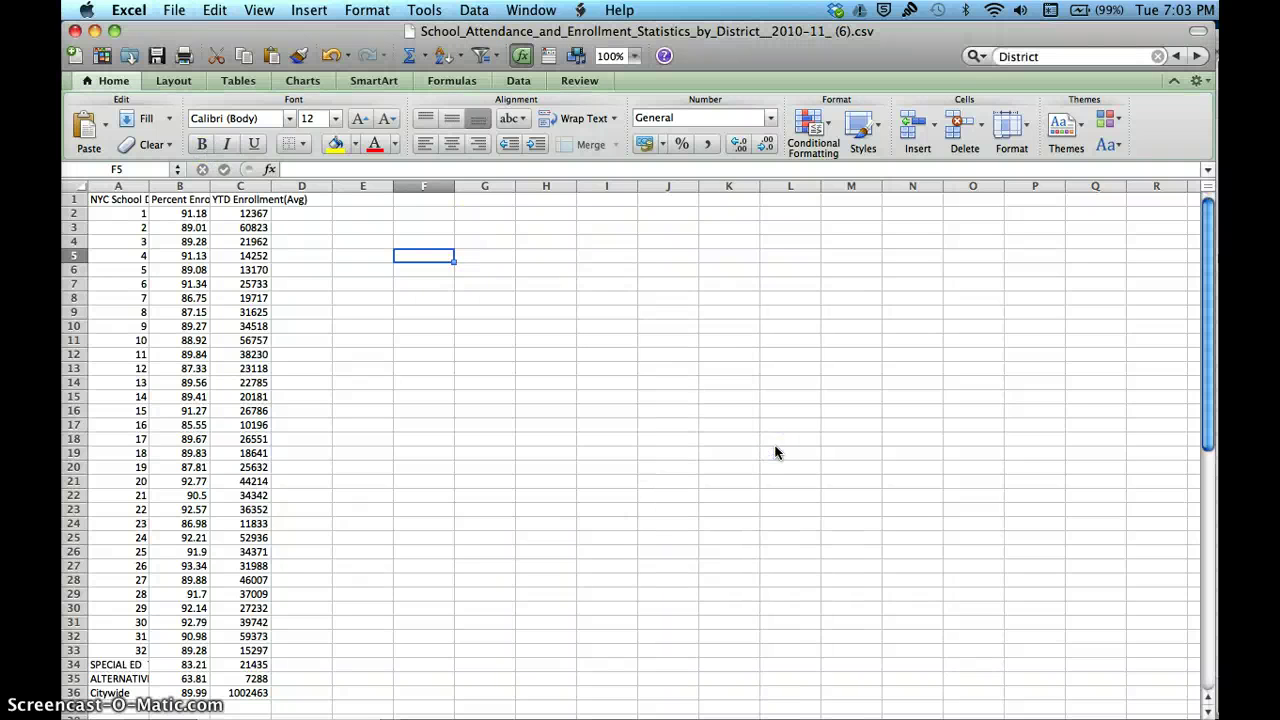
click(75, 31)
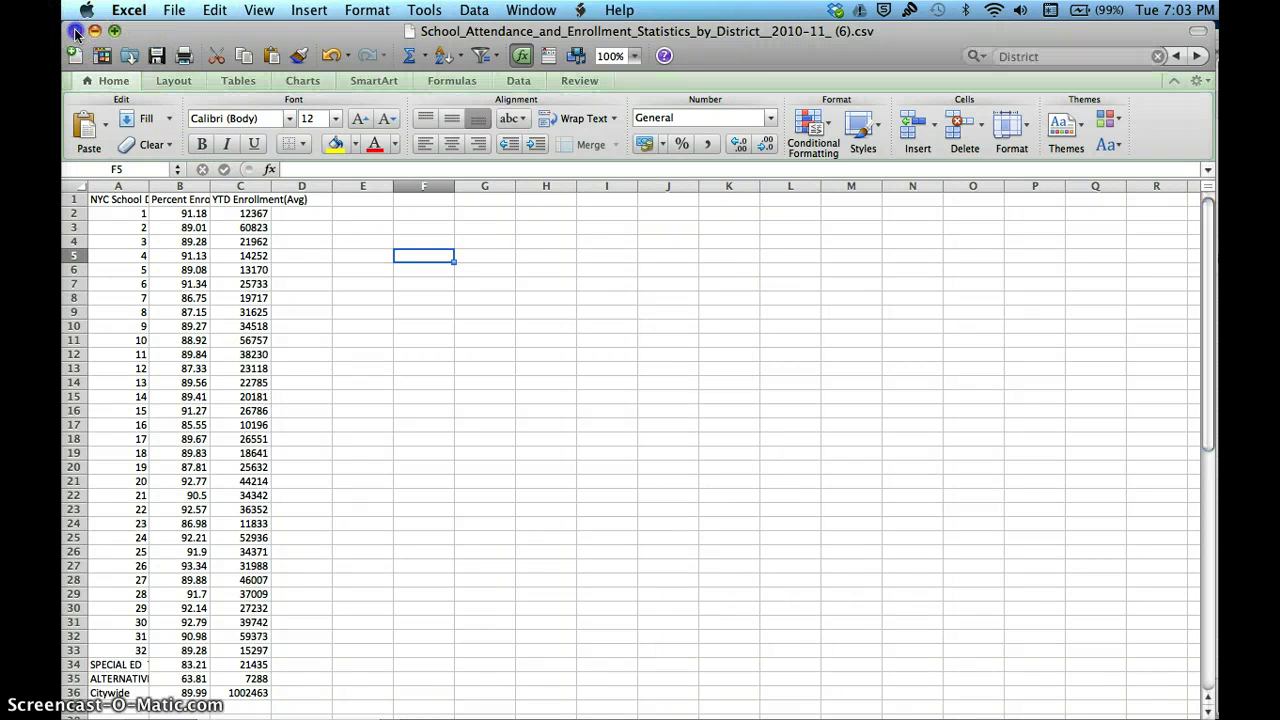
click(794, 156)
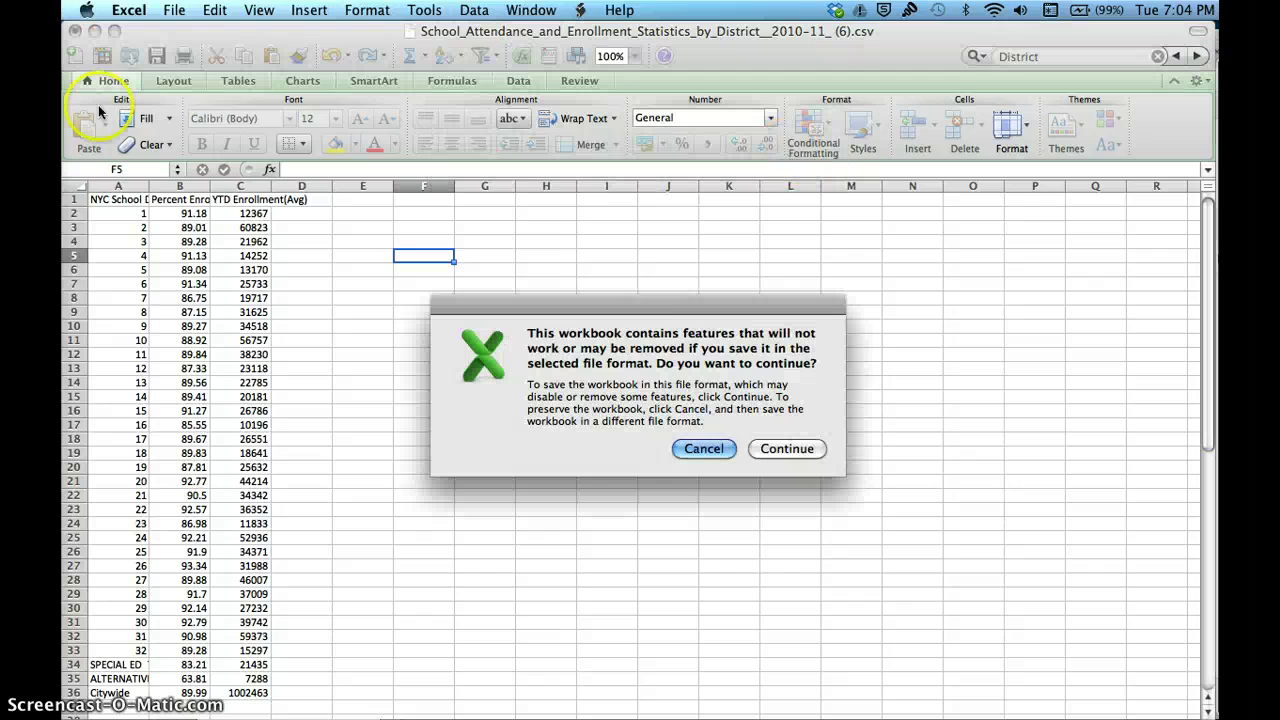
Step: Finish closing the workbook as CSV and rearrange the folder and browser windows
click(775, 450)
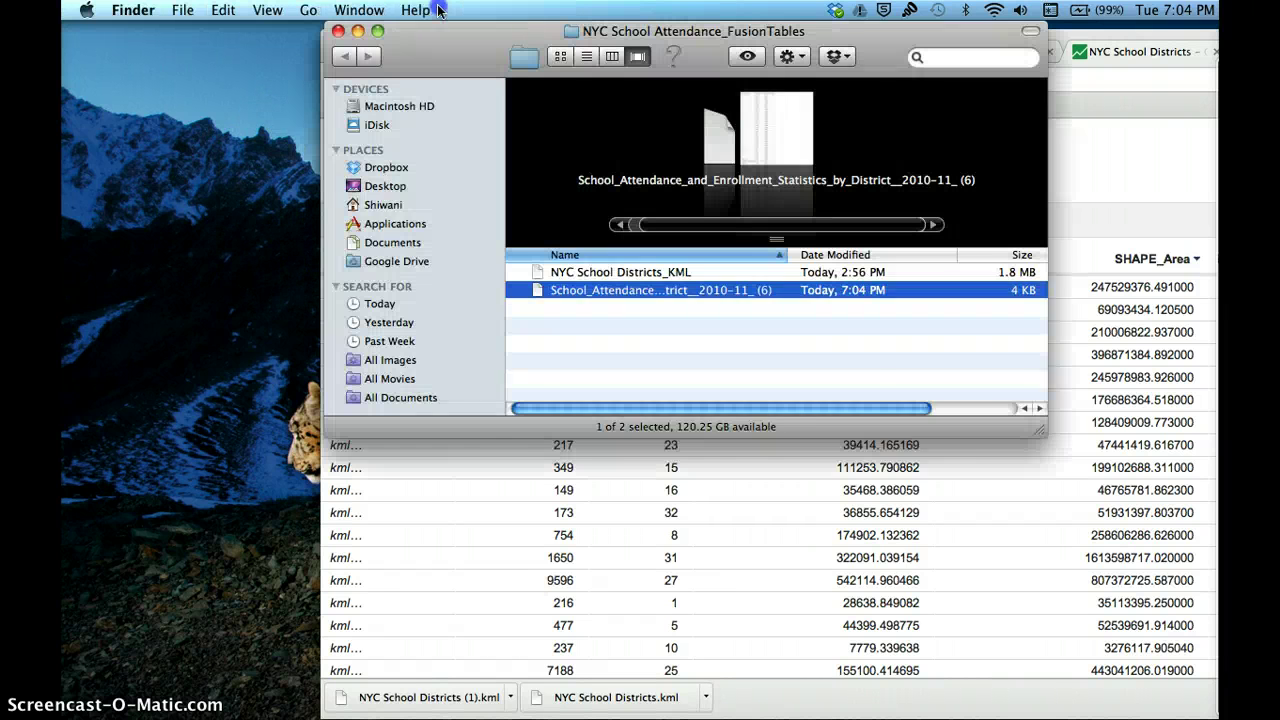
drag(440, 31, 61, 31)
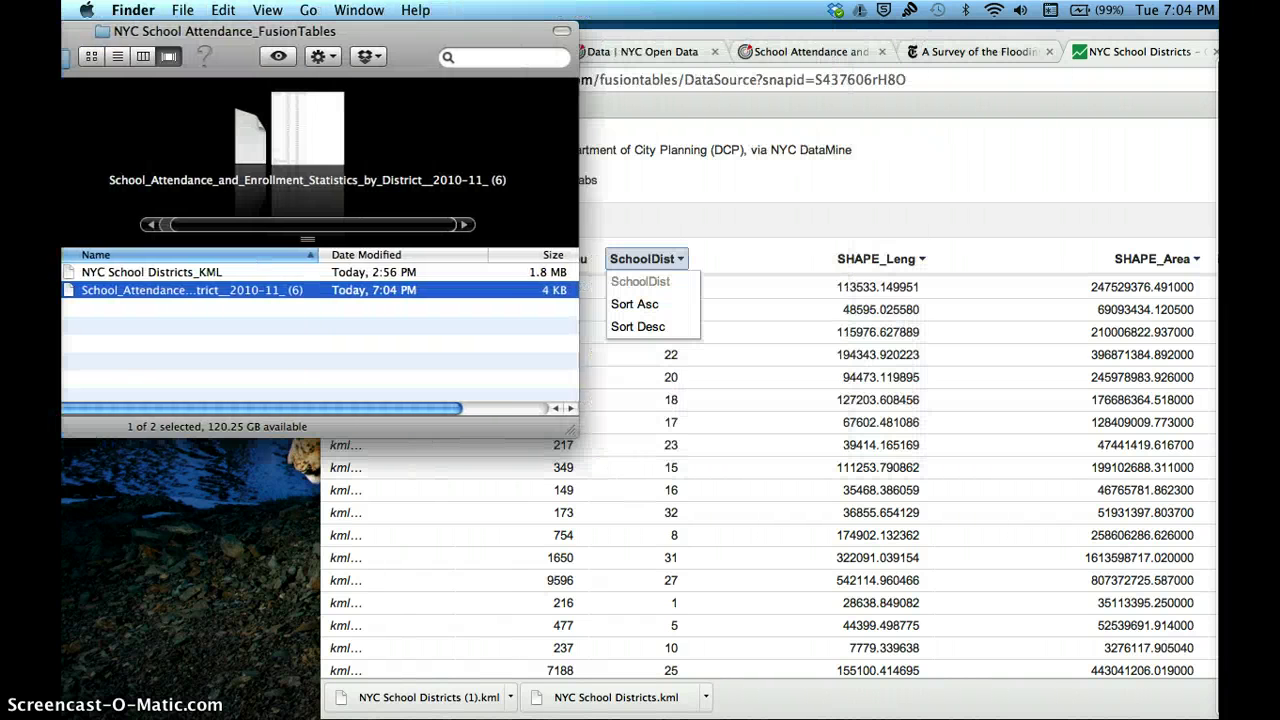
drag(181, 35, 516, 35)
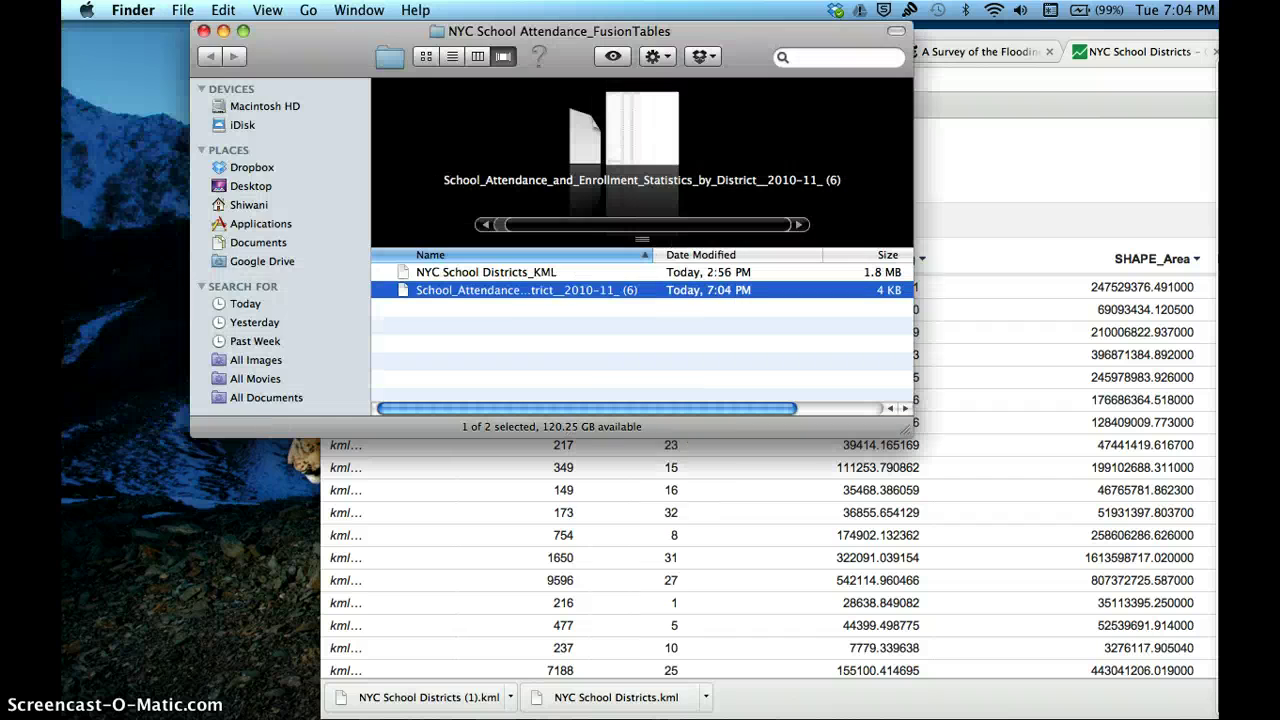
click(203, 31)
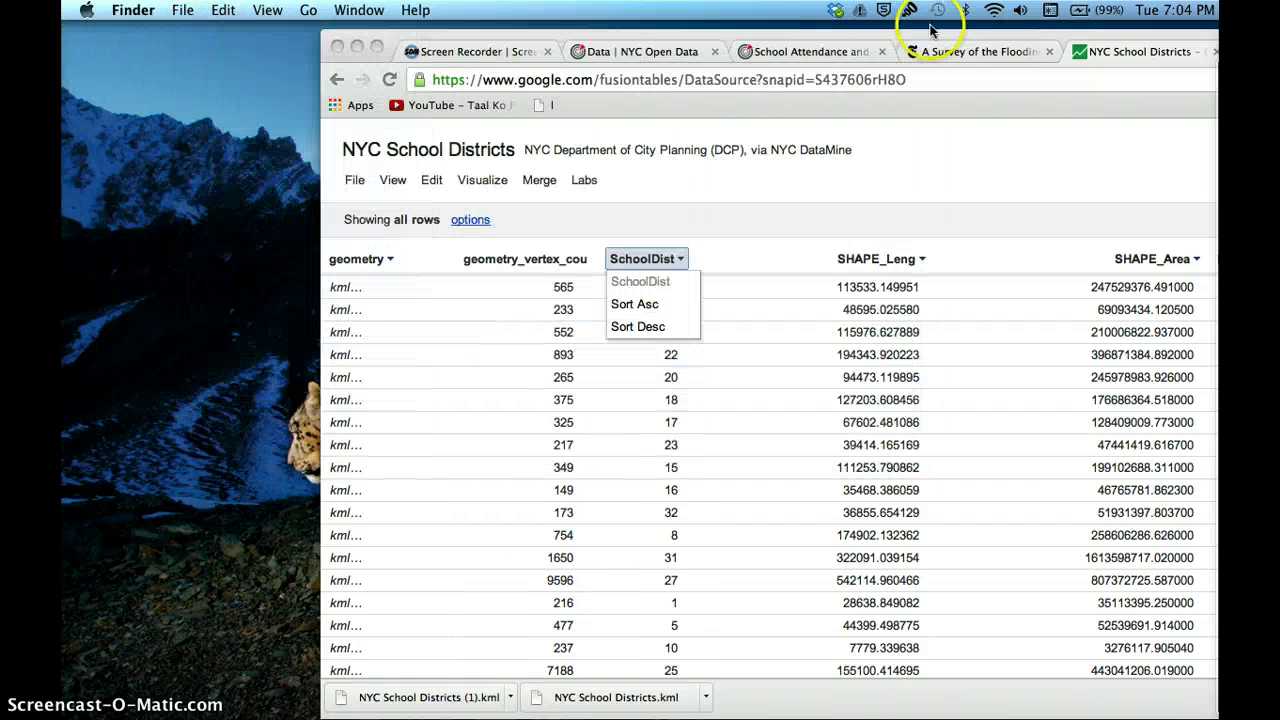
drag(888, 42, 691, 42)
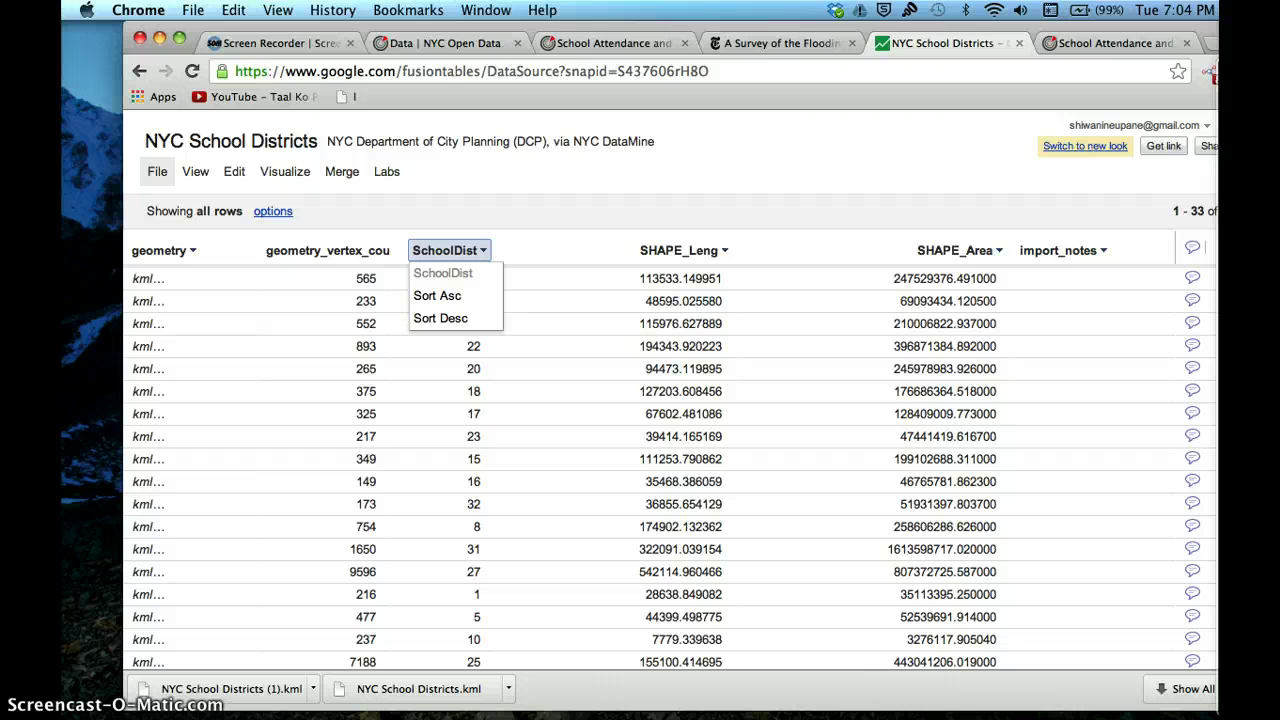
click(939, 65)
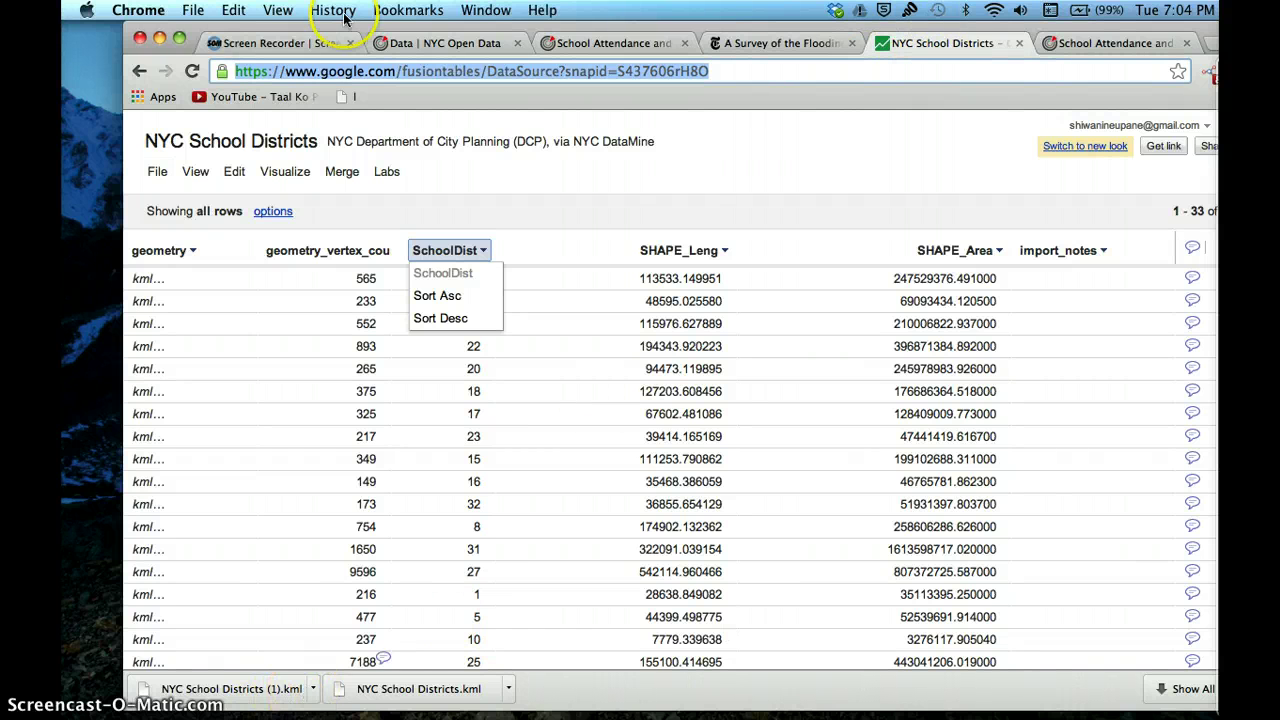
Step: Confirm the re-saved attendance CSV in the NYC School Attendance_FusionTables folder, then restore Chrome
click(159, 37)
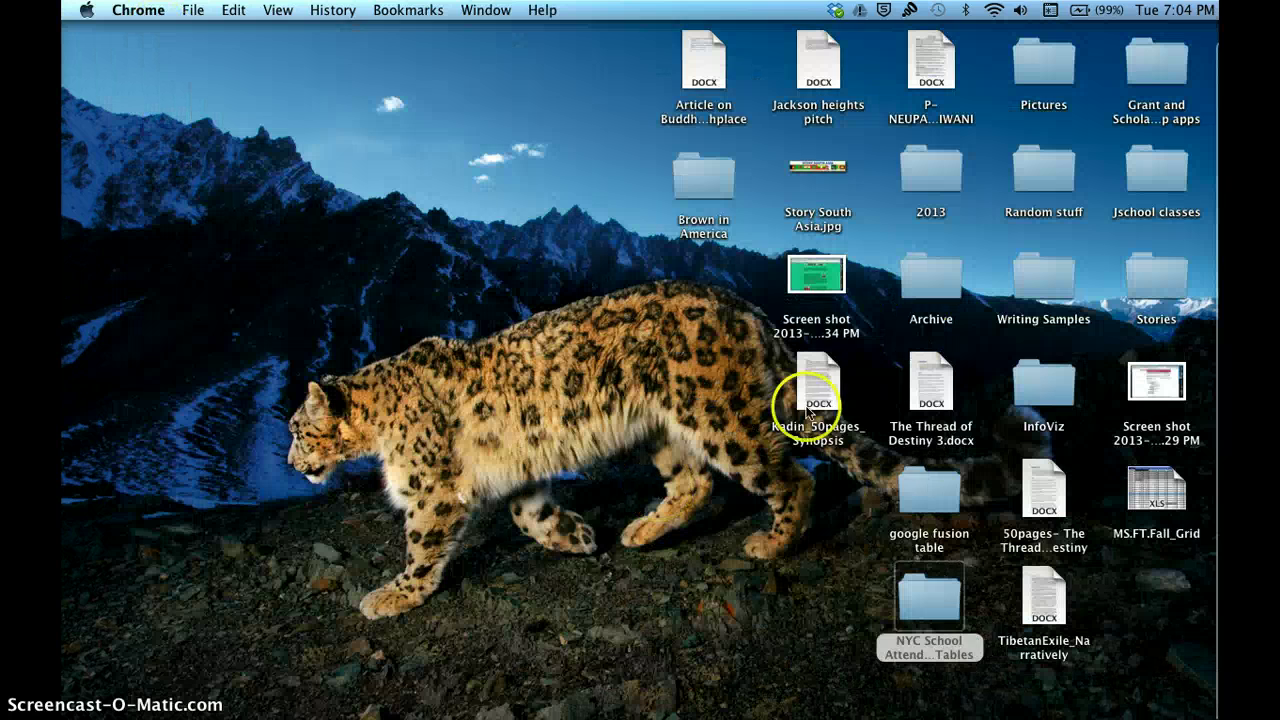
double_click(920, 600)
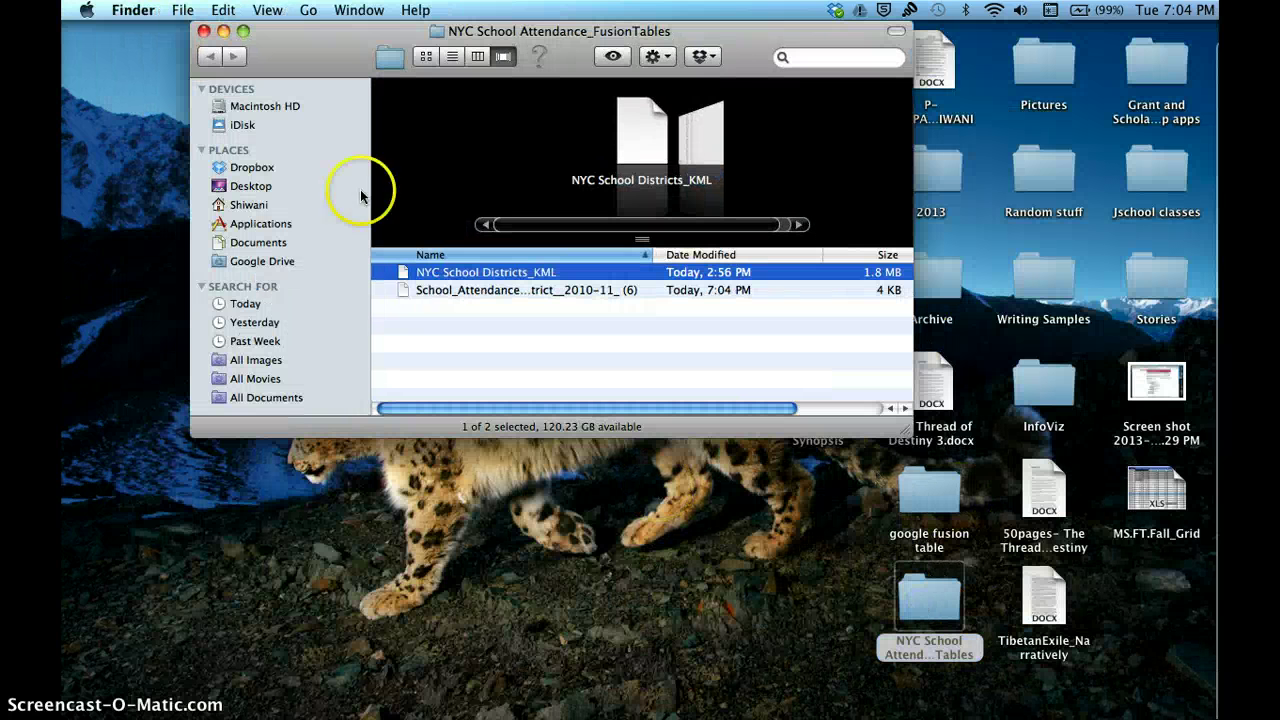
click(473, 290)
click(223, 31)
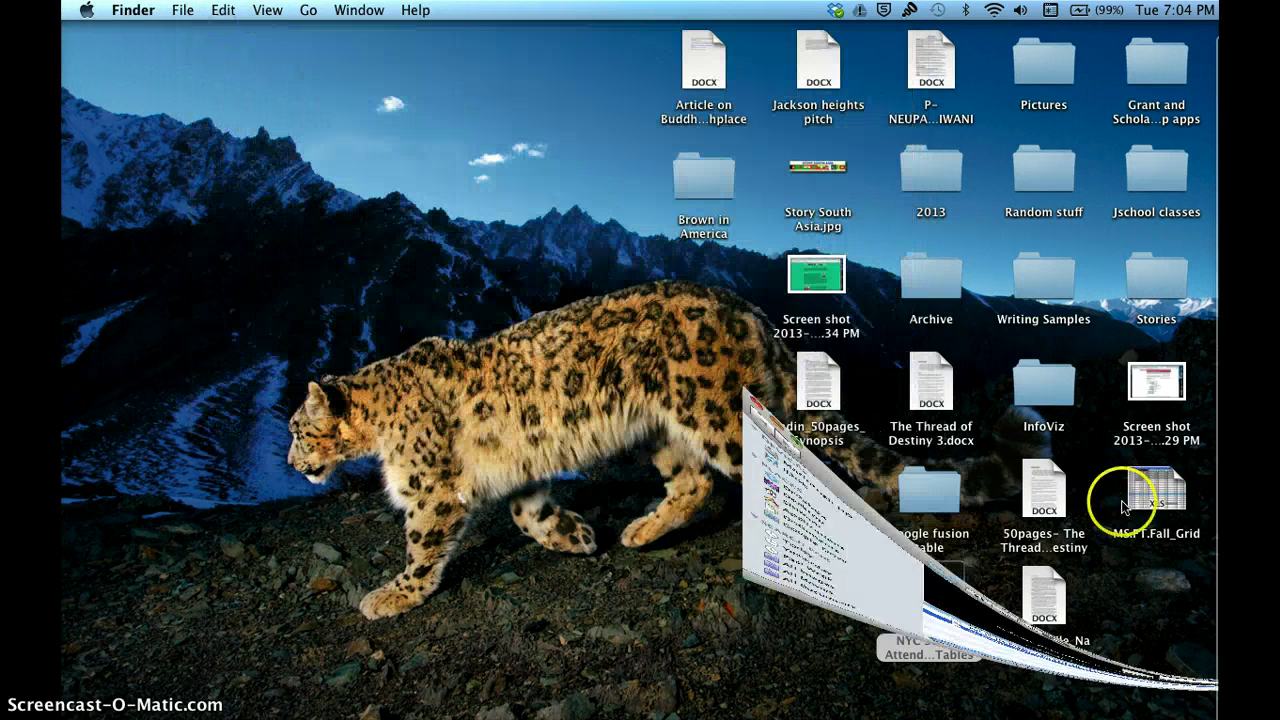
click(1190, 700)
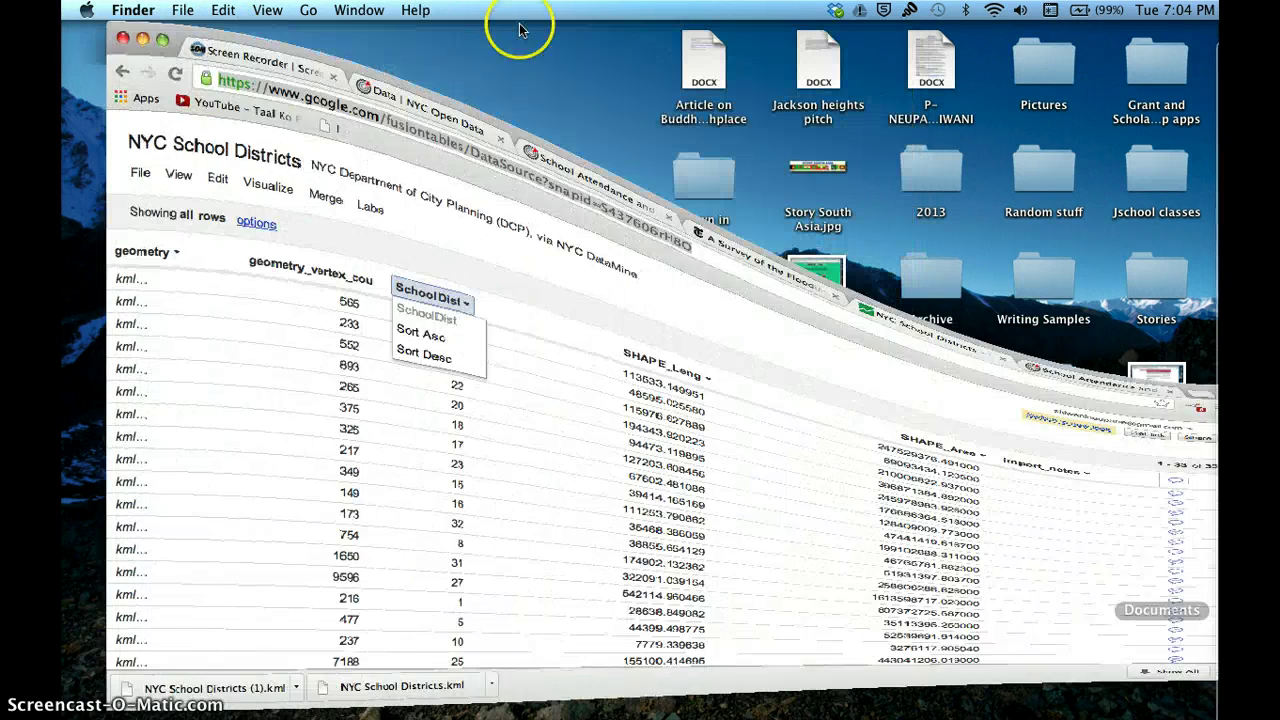
Step: Go to gmail.com and open Google Drive from the Google bar
click(527, 71)
text(gmai)
key(BackSpace)
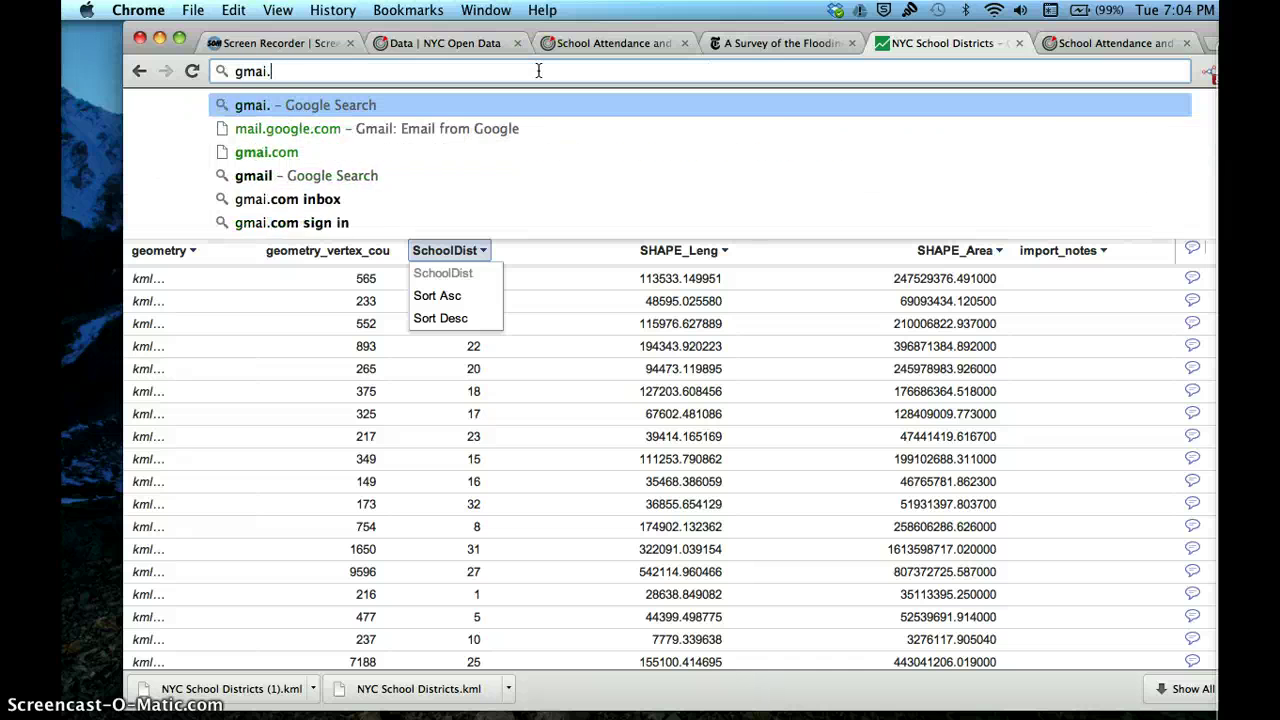
text(l)
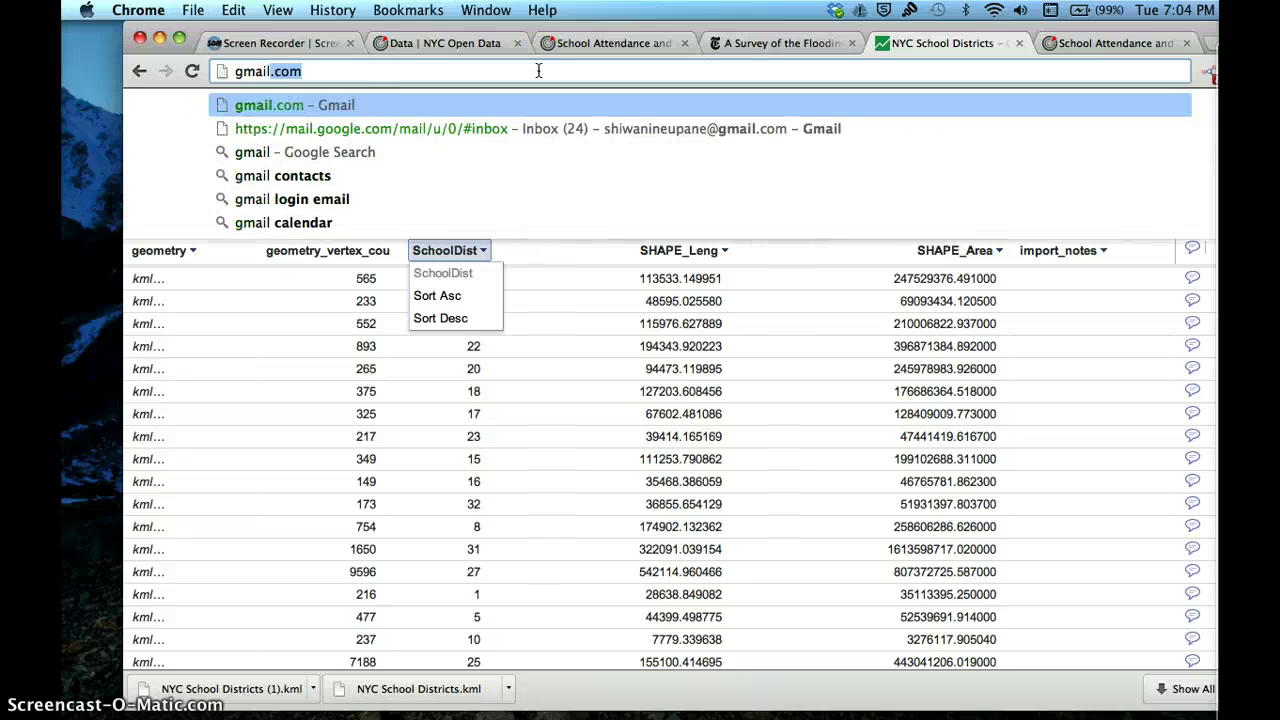
key(Return)
click(165, 148)
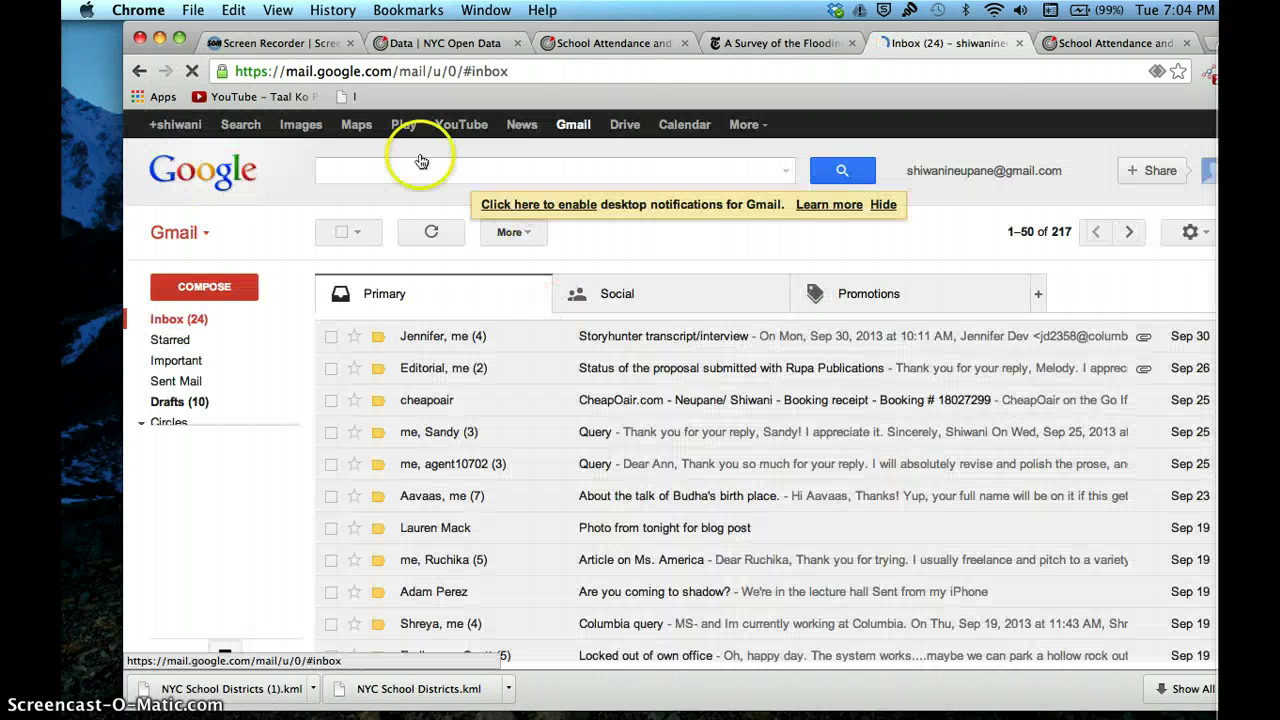
click(630, 133)
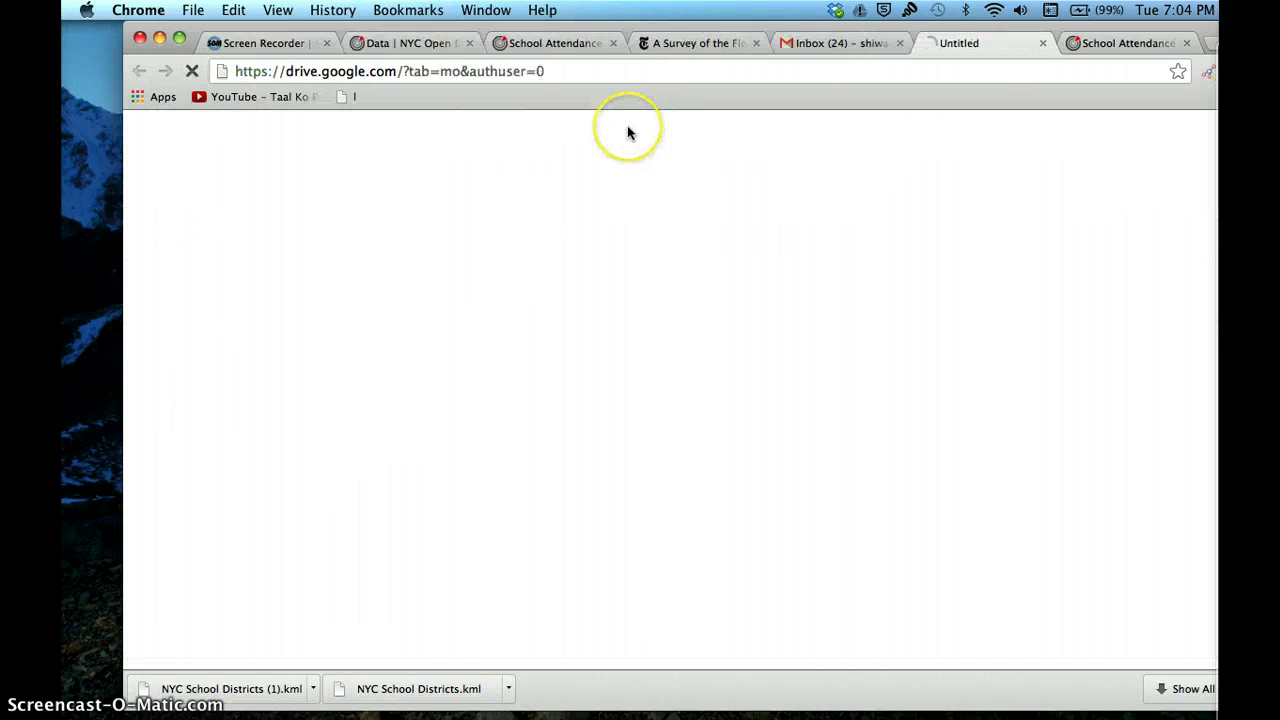
Step: In My Drive, choose CREATE > Fusion Table (experimental)
click(272, 262)
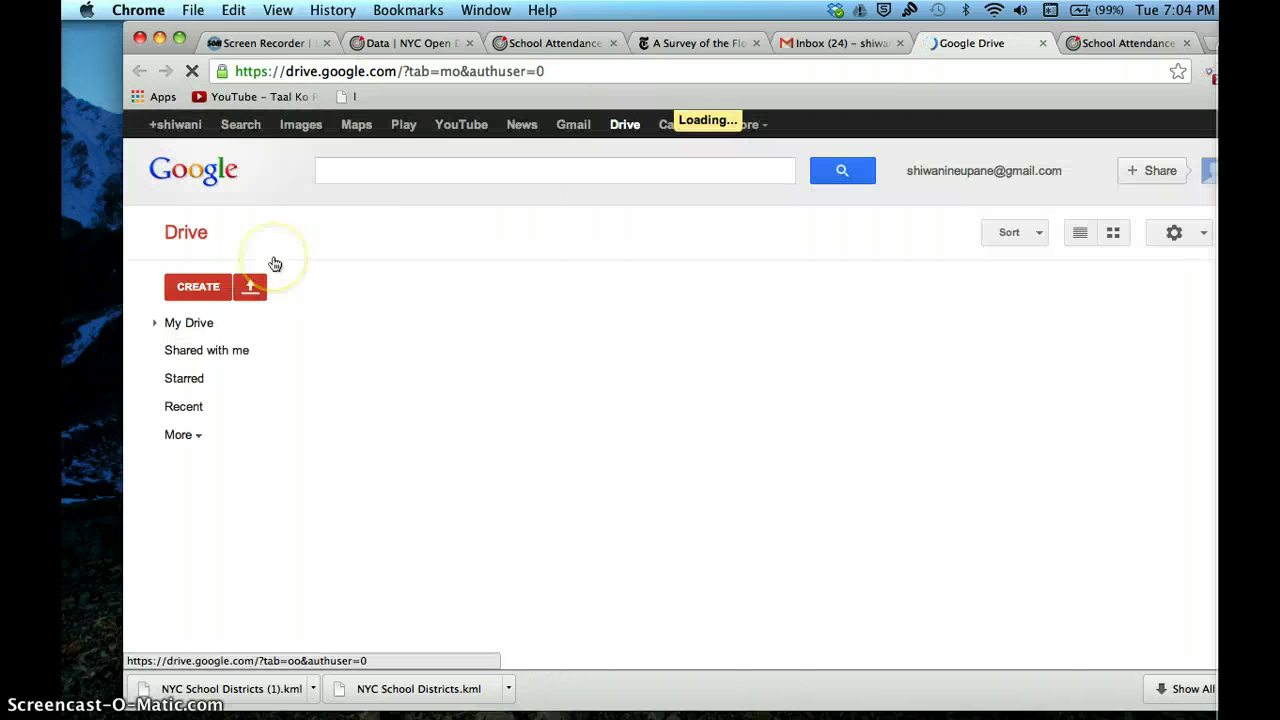
click(195, 292)
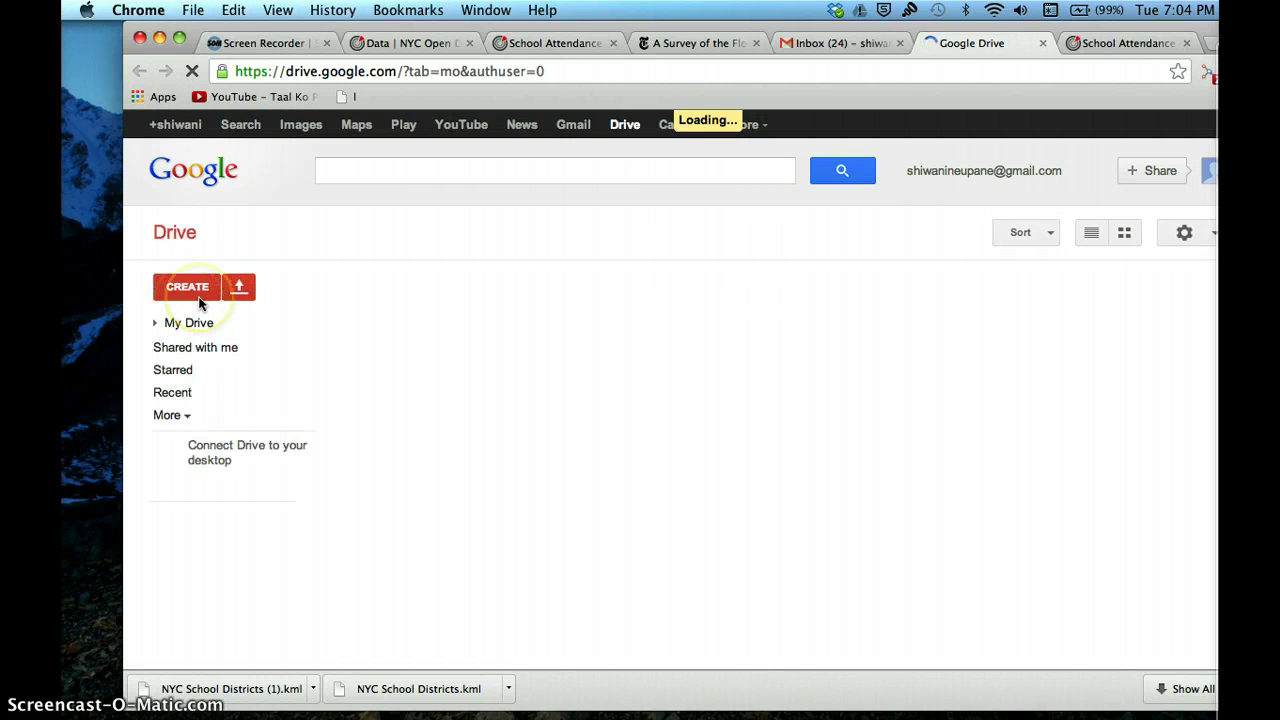
click(200, 290)
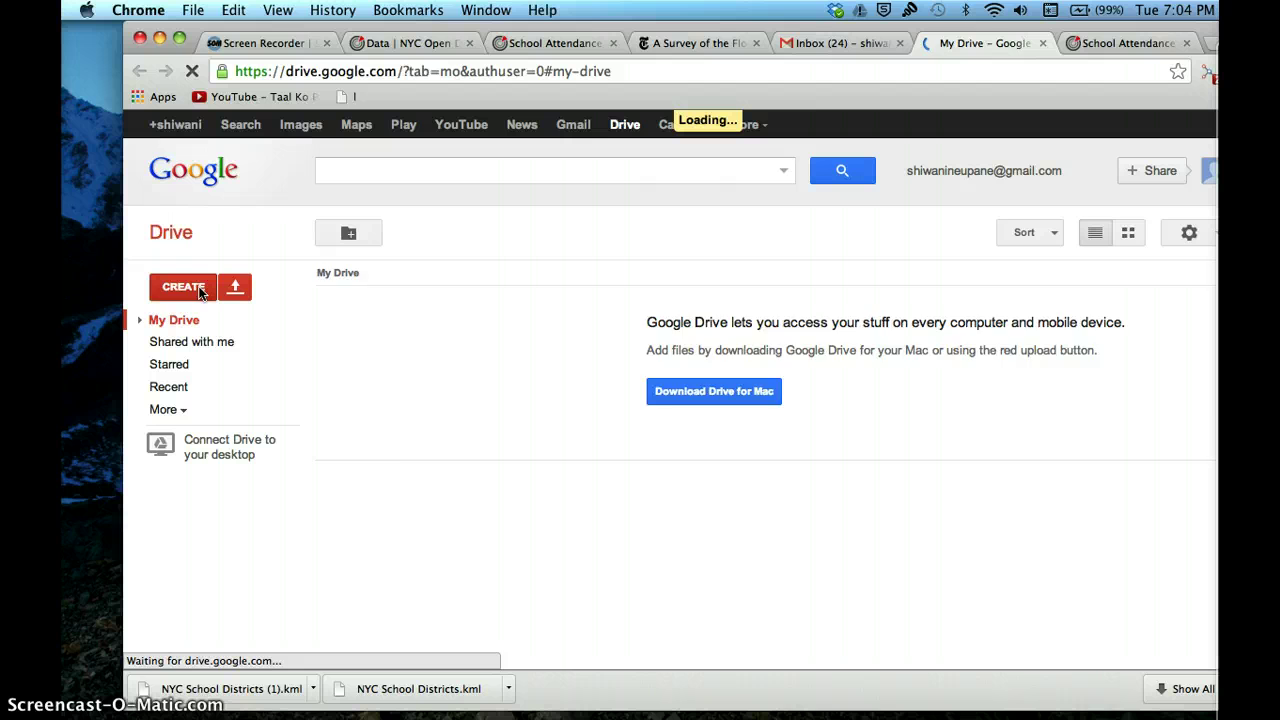
click(190, 290)
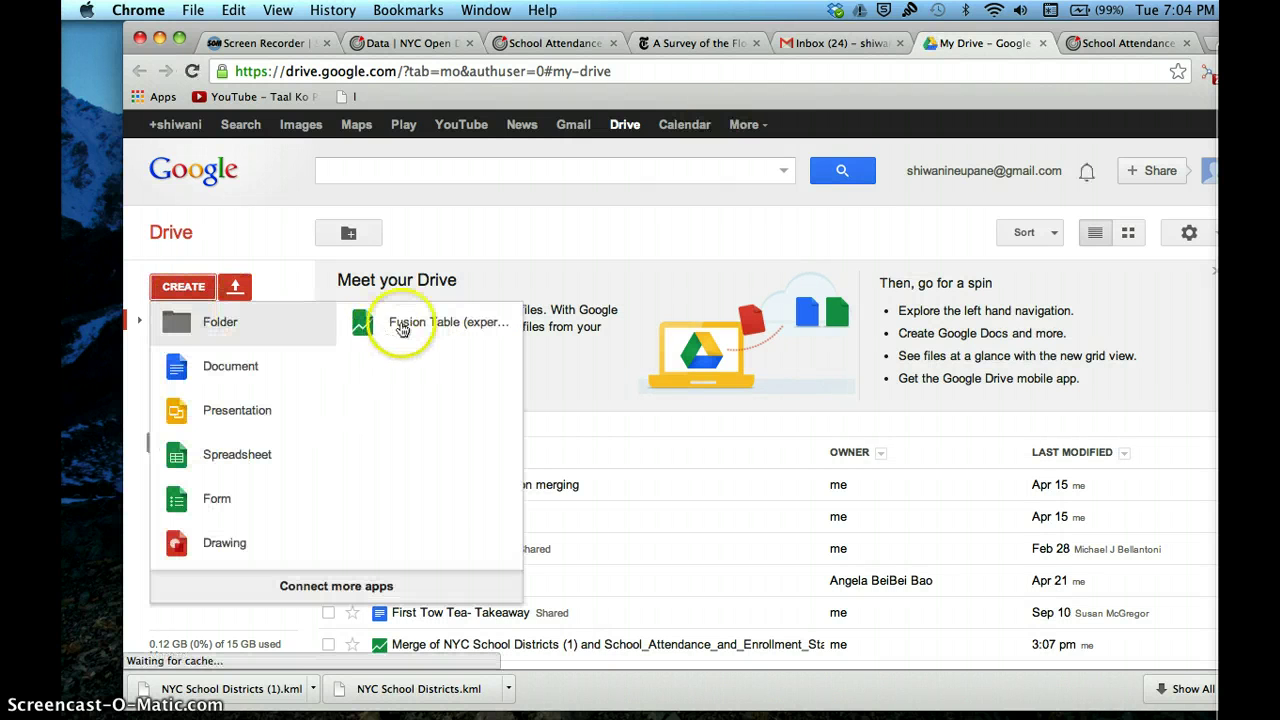
click(400, 323)
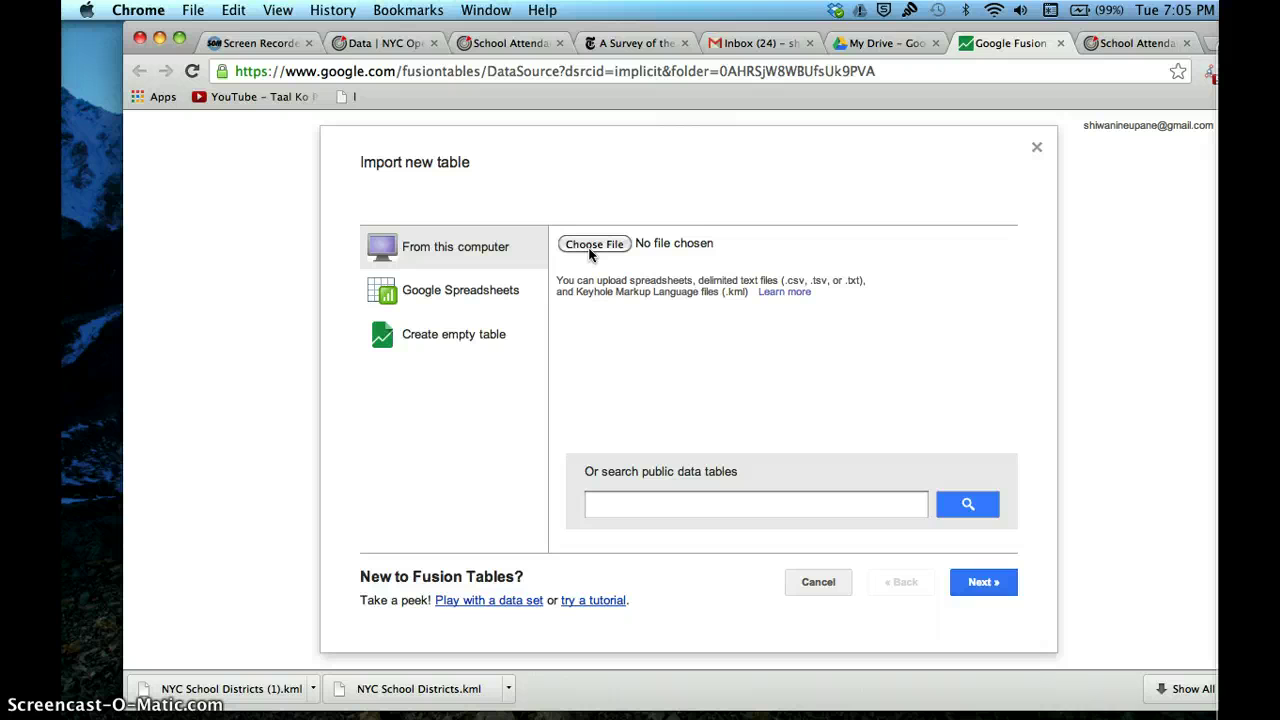
Step: Upload the School_Attendance CSV from the NYC School Attendance folder and preview its columns
click(592, 246)
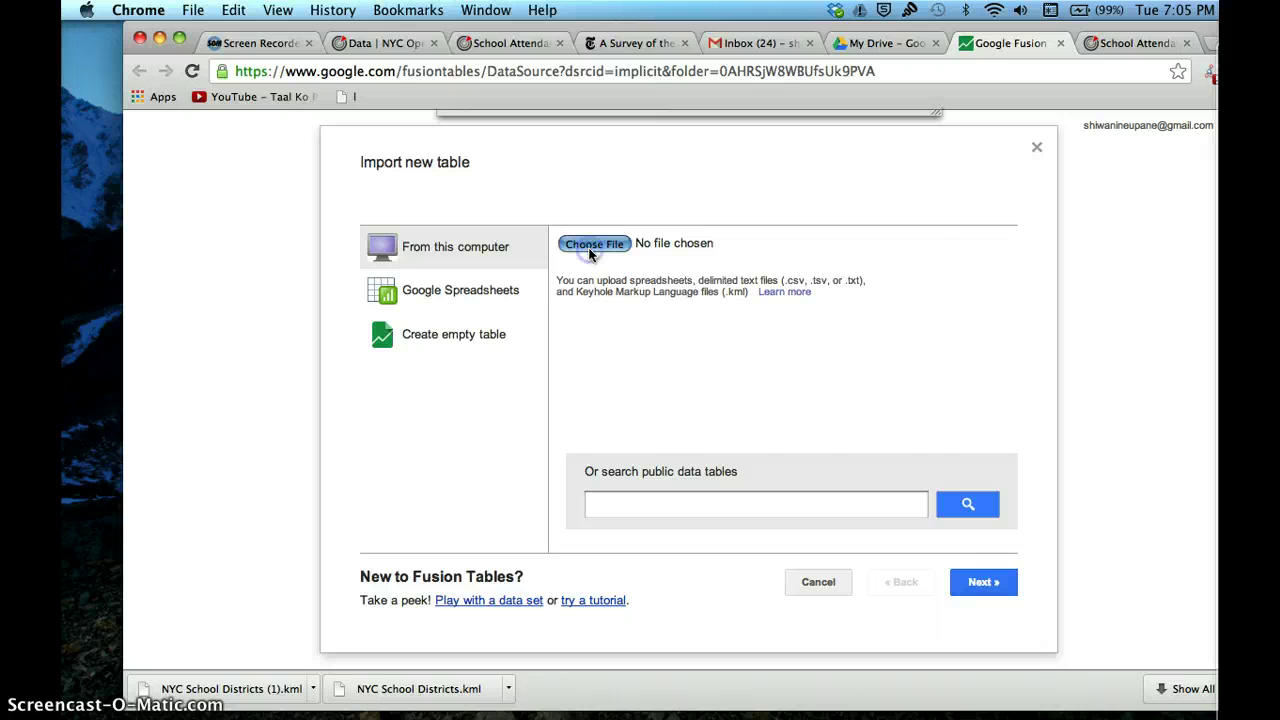
click(478, 266)
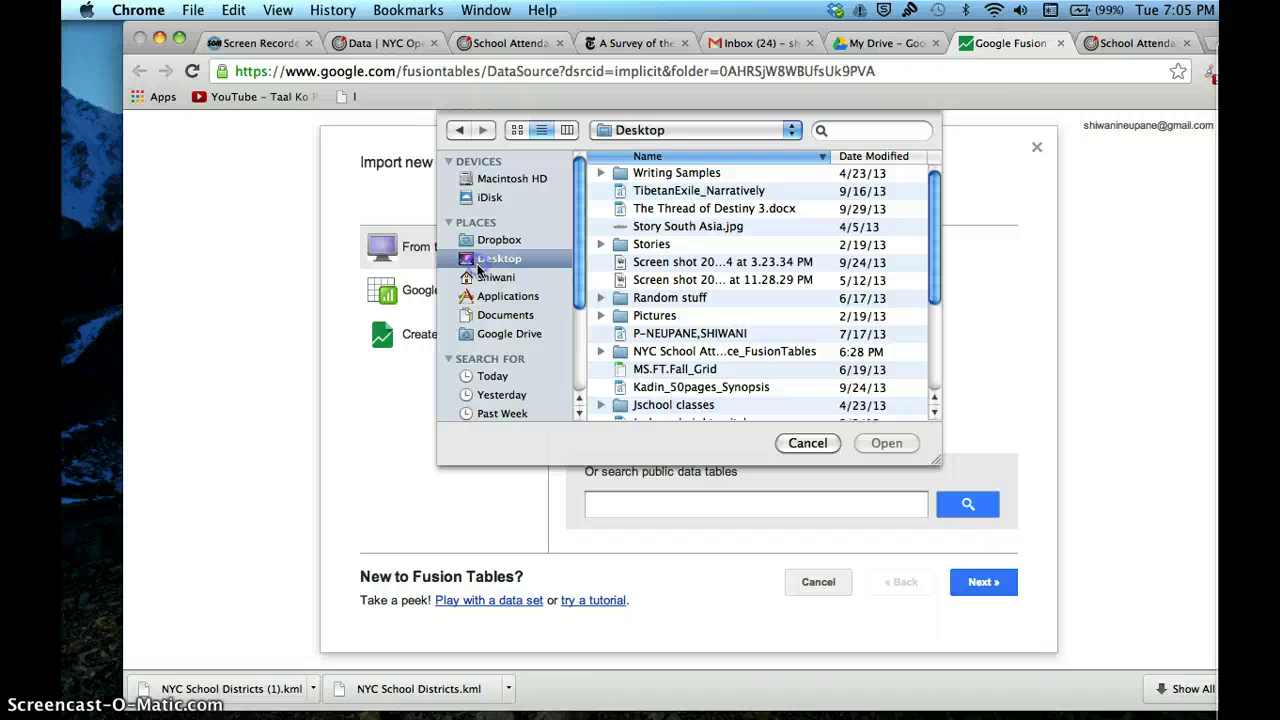
drag(938, 228, 950, 190)
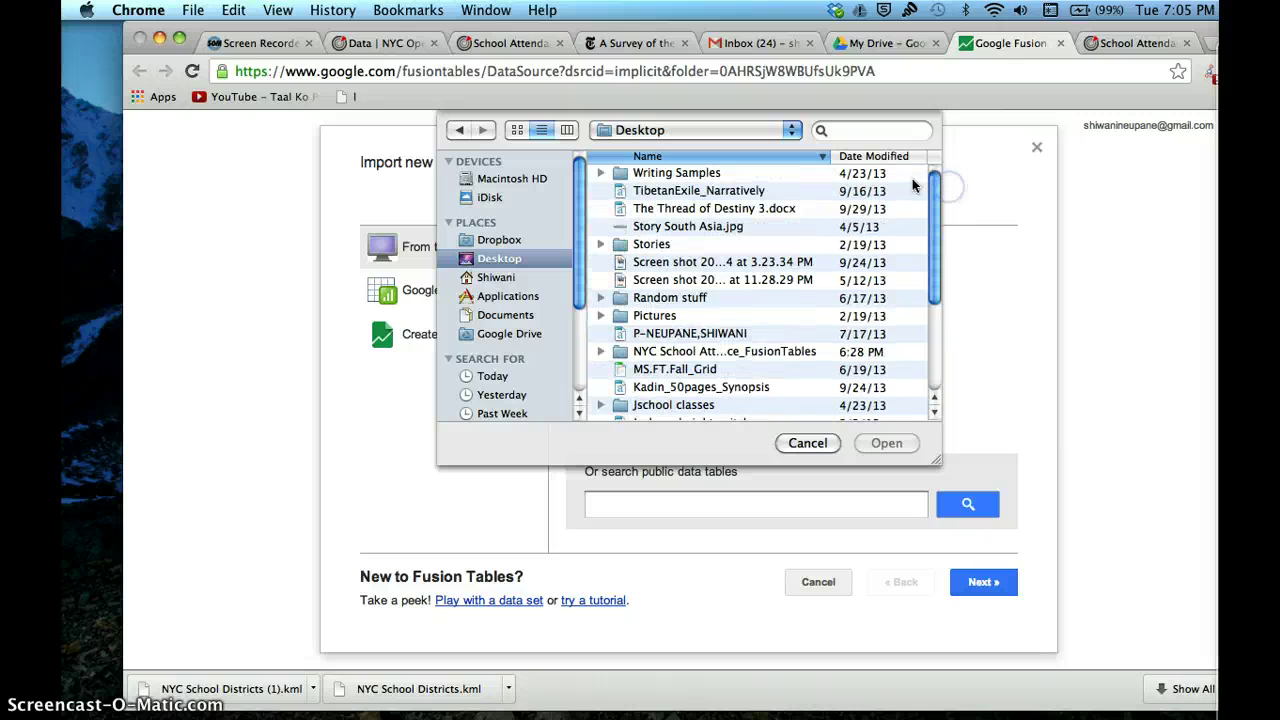
click(695, 352)
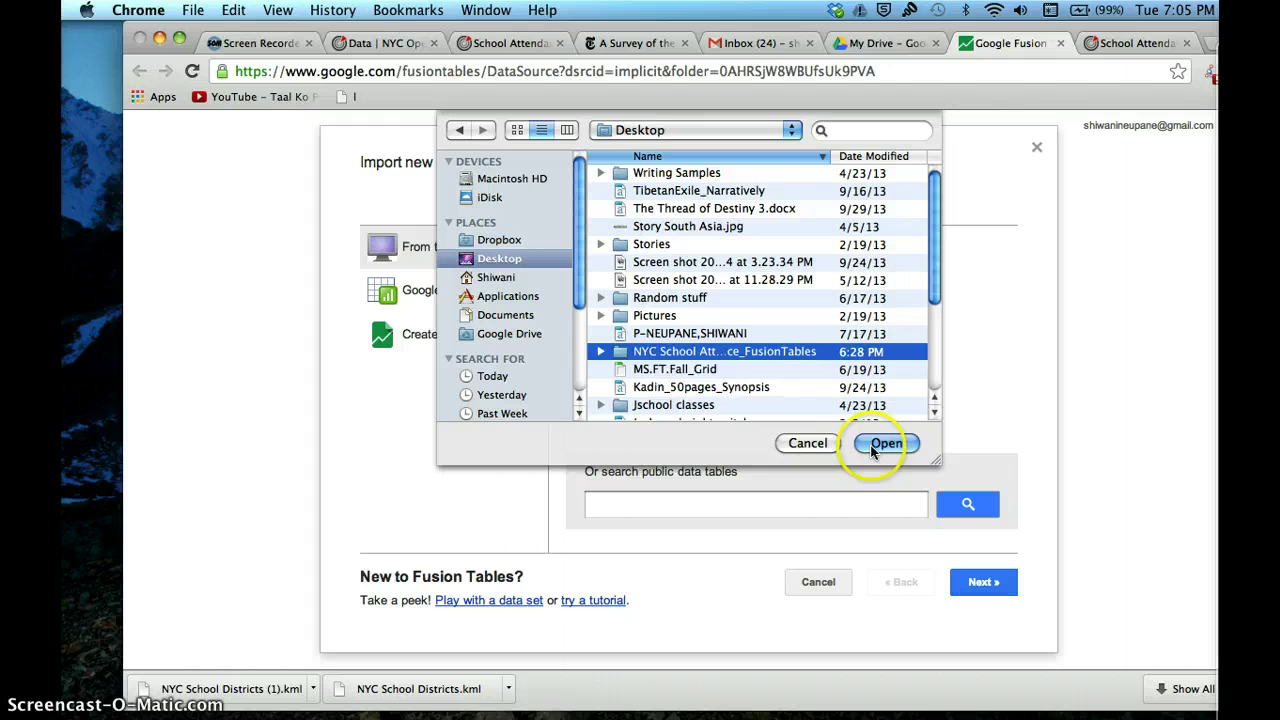
click(872, 451)
click(665, 175)
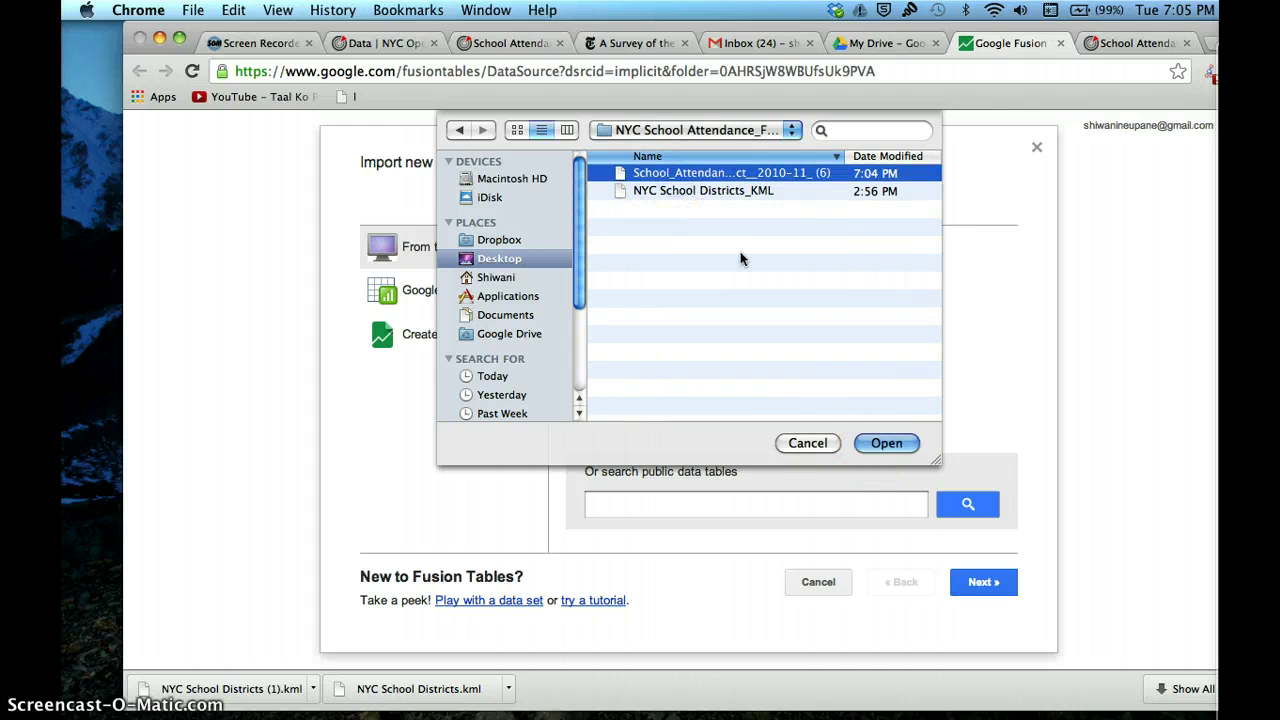
click(888, 446)
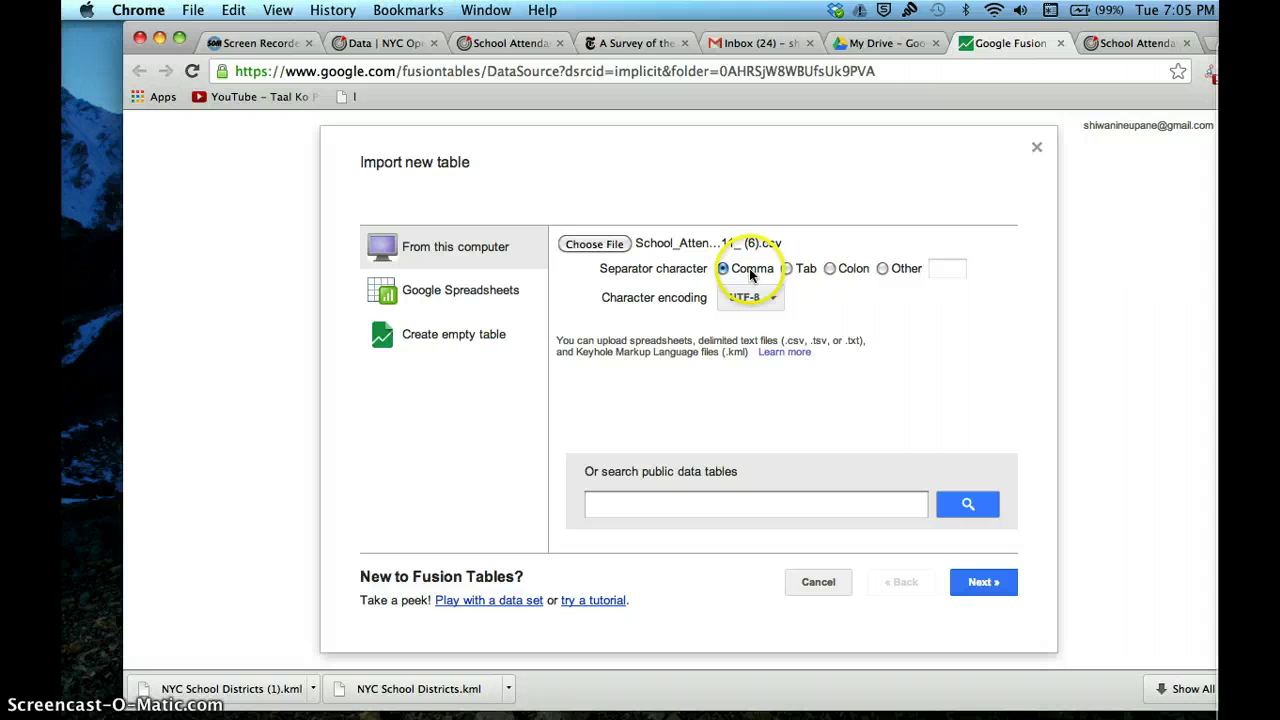
click(970, 588)
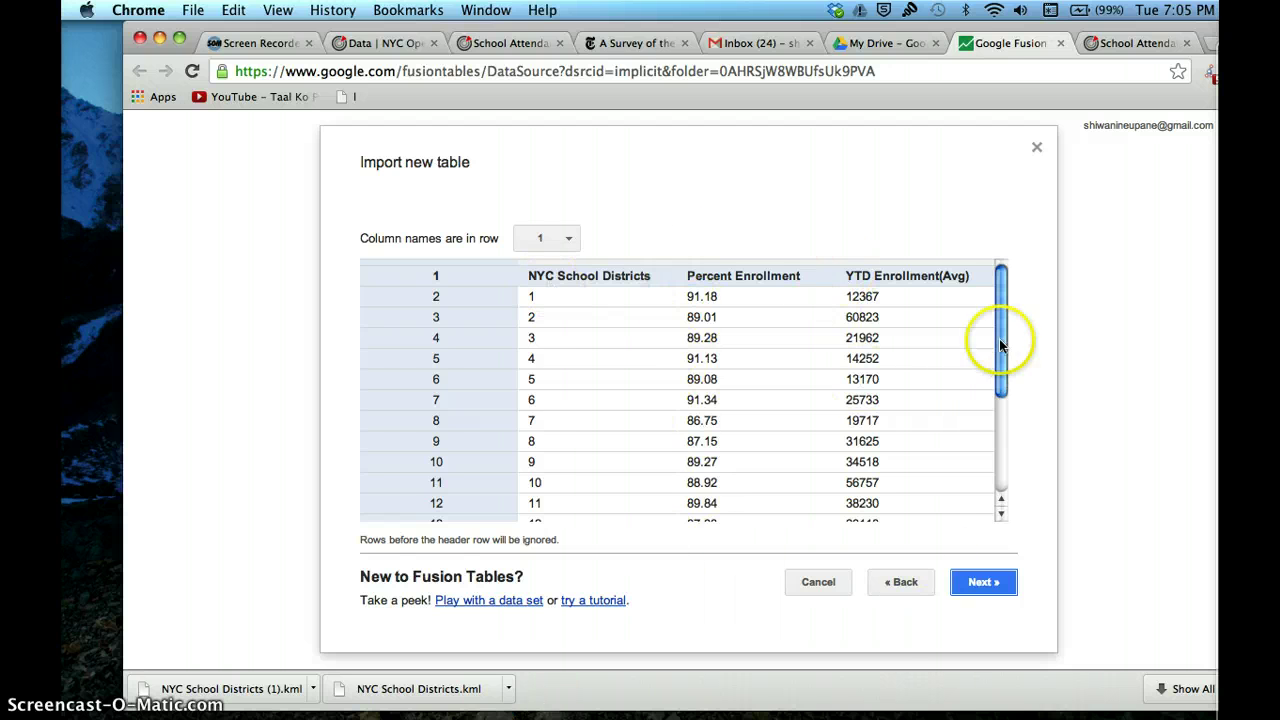
drag(1000, 340, 1014, 47)
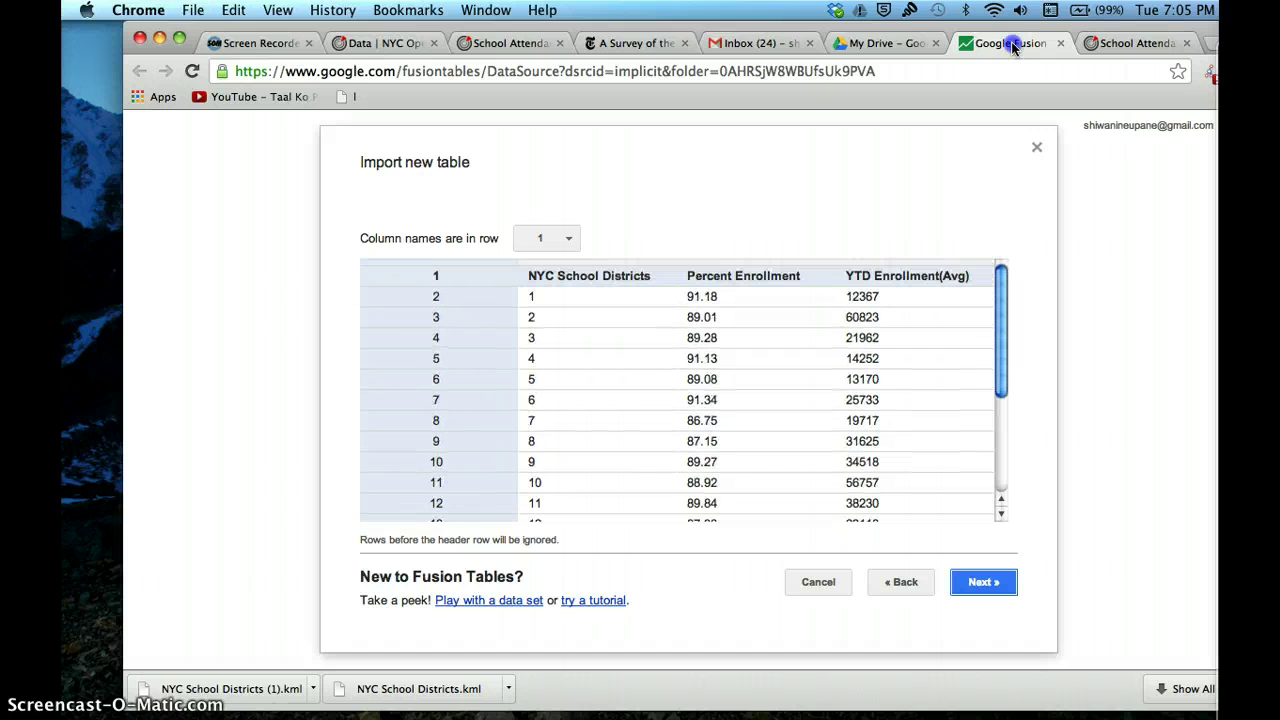
Step: Accept the column preview and copy the NYC OpenData dataset page's web address
click(980, 582)
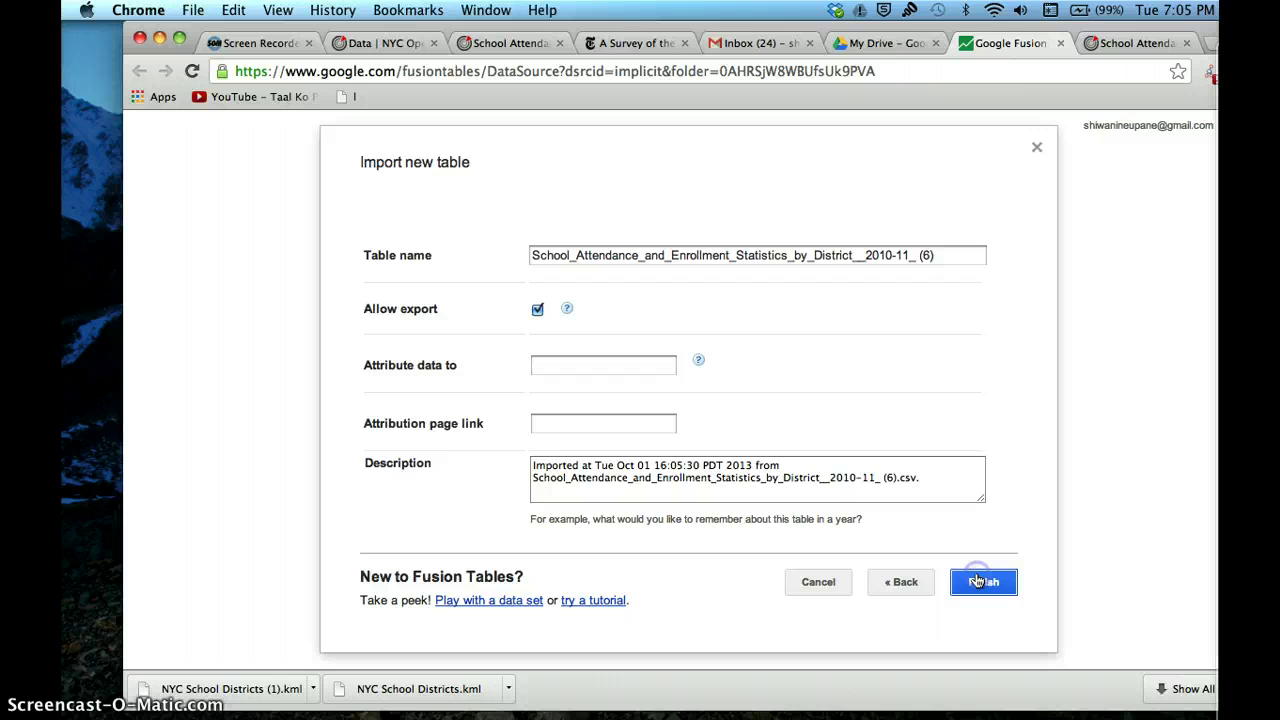
click(549, 366)
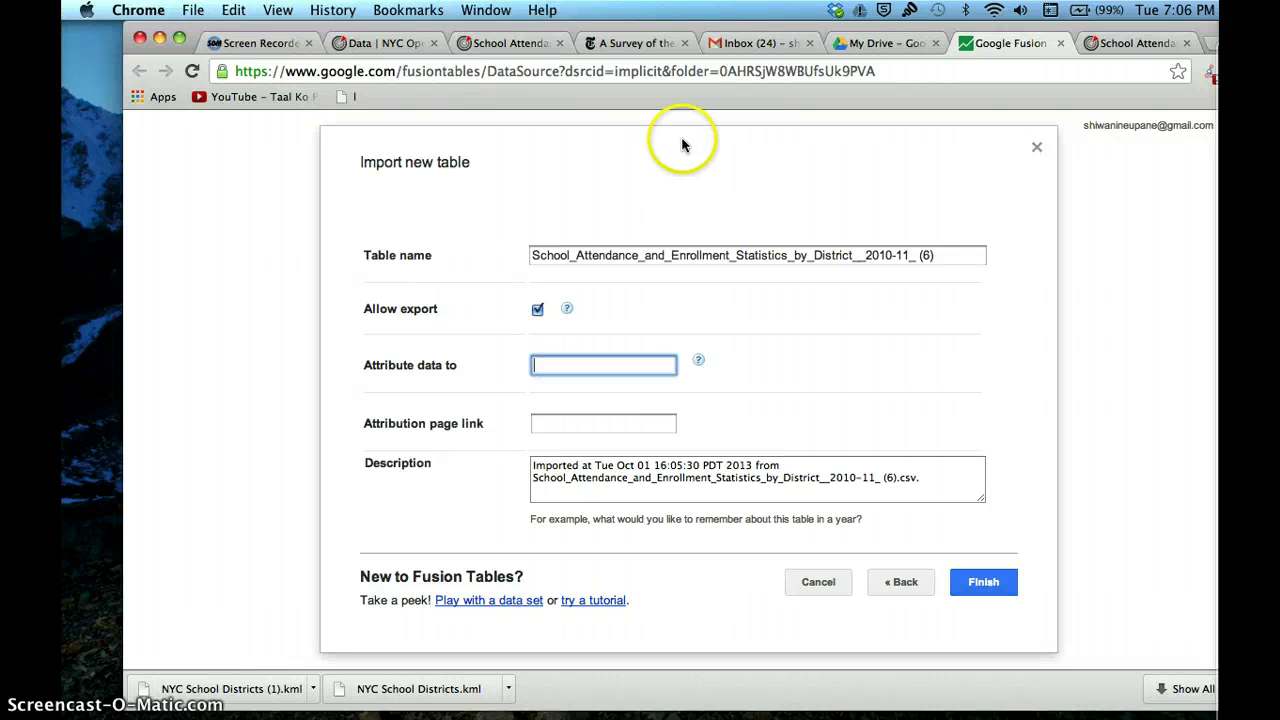
click(505, 43)
click(434, 80)
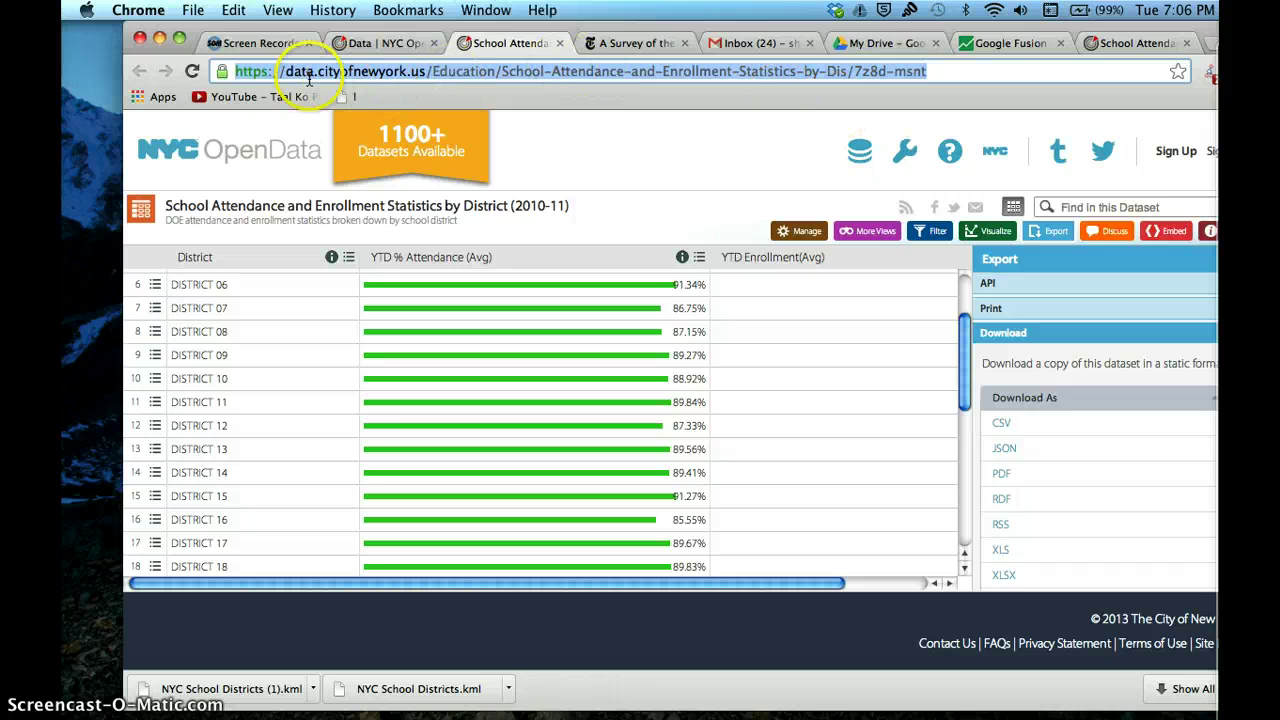
click(168, 333)
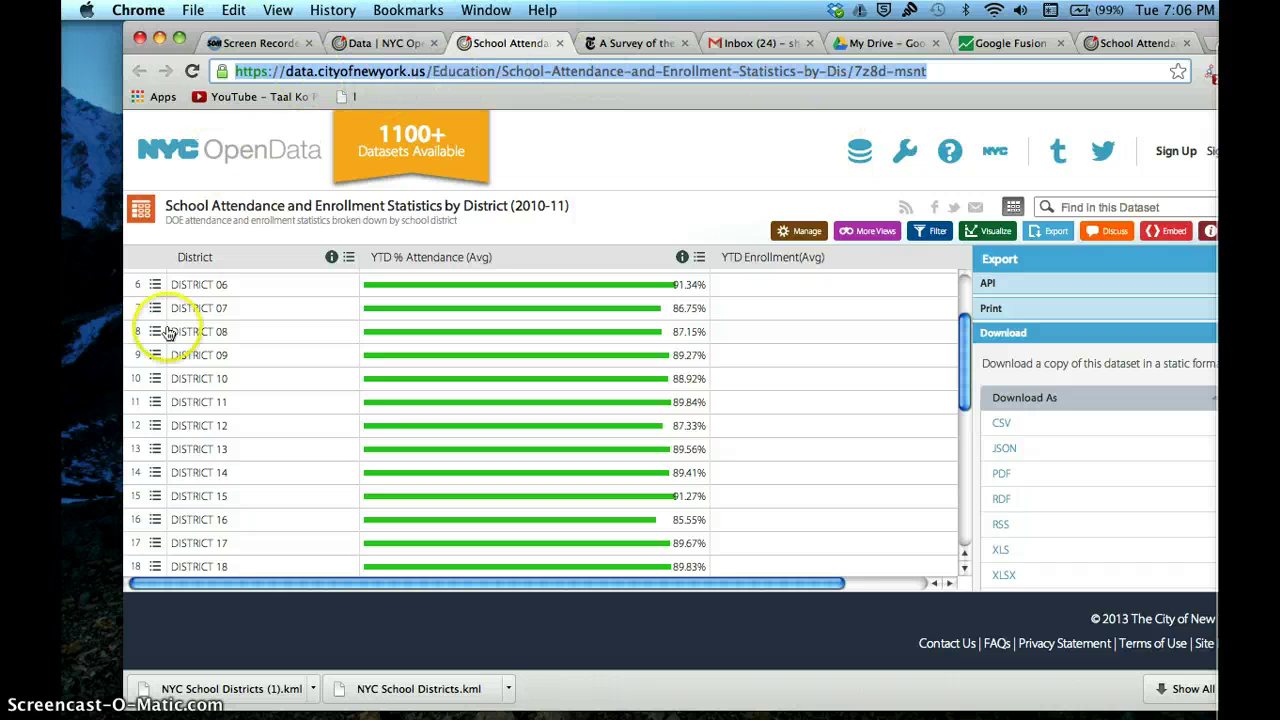
click(1005, 43)
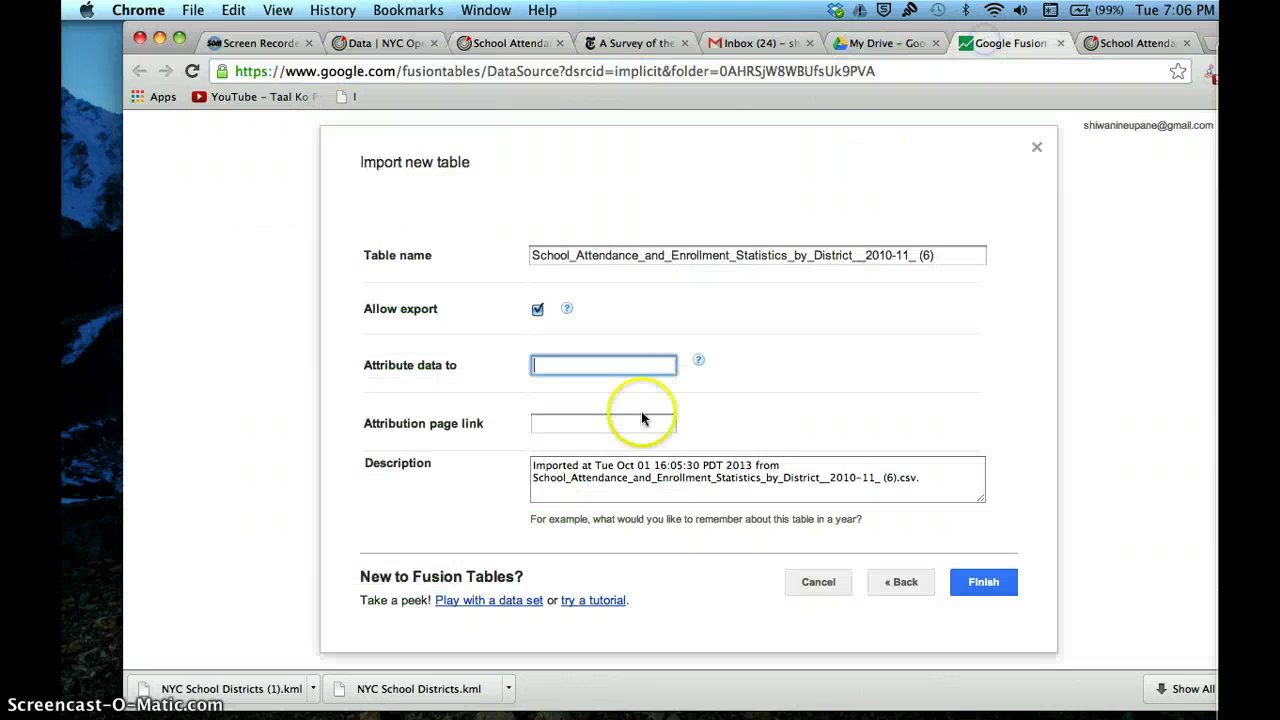
Step: Attribute the data to 'New York City Open Data', paste the dataset link, and finish the table
click(551, 366)
text(New York City Open D)
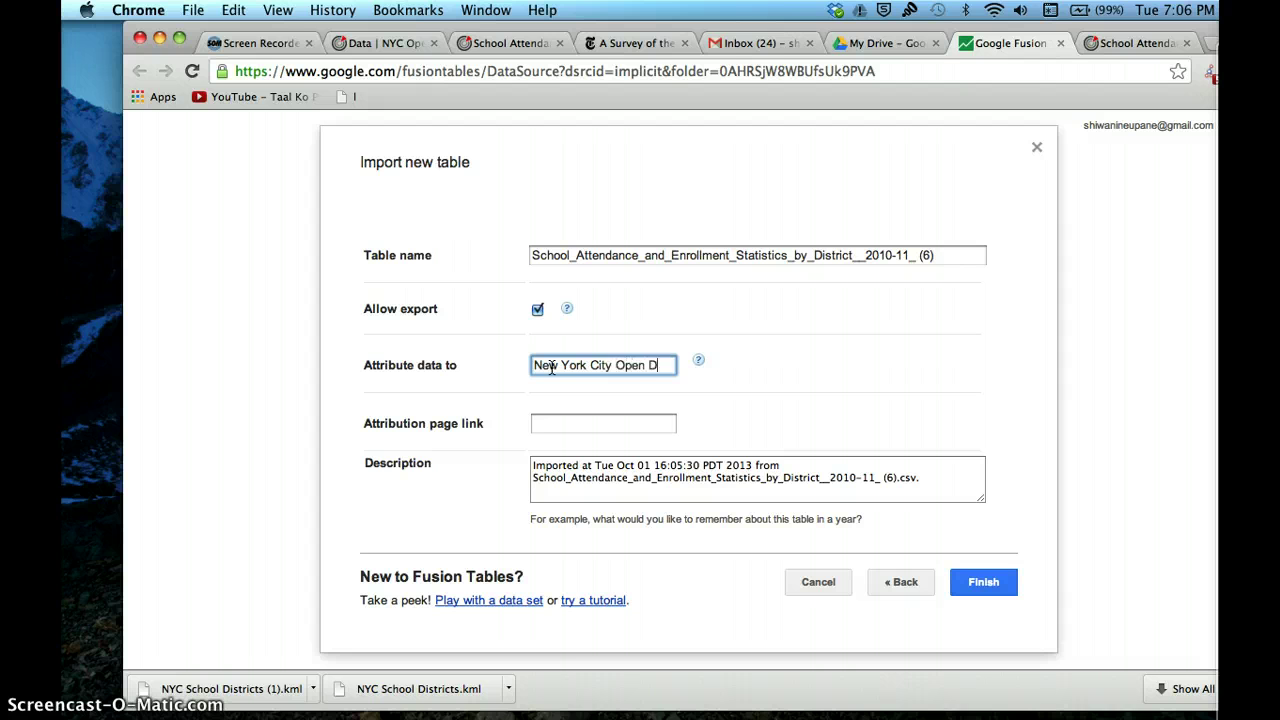
text(ata)
click(578, 431)
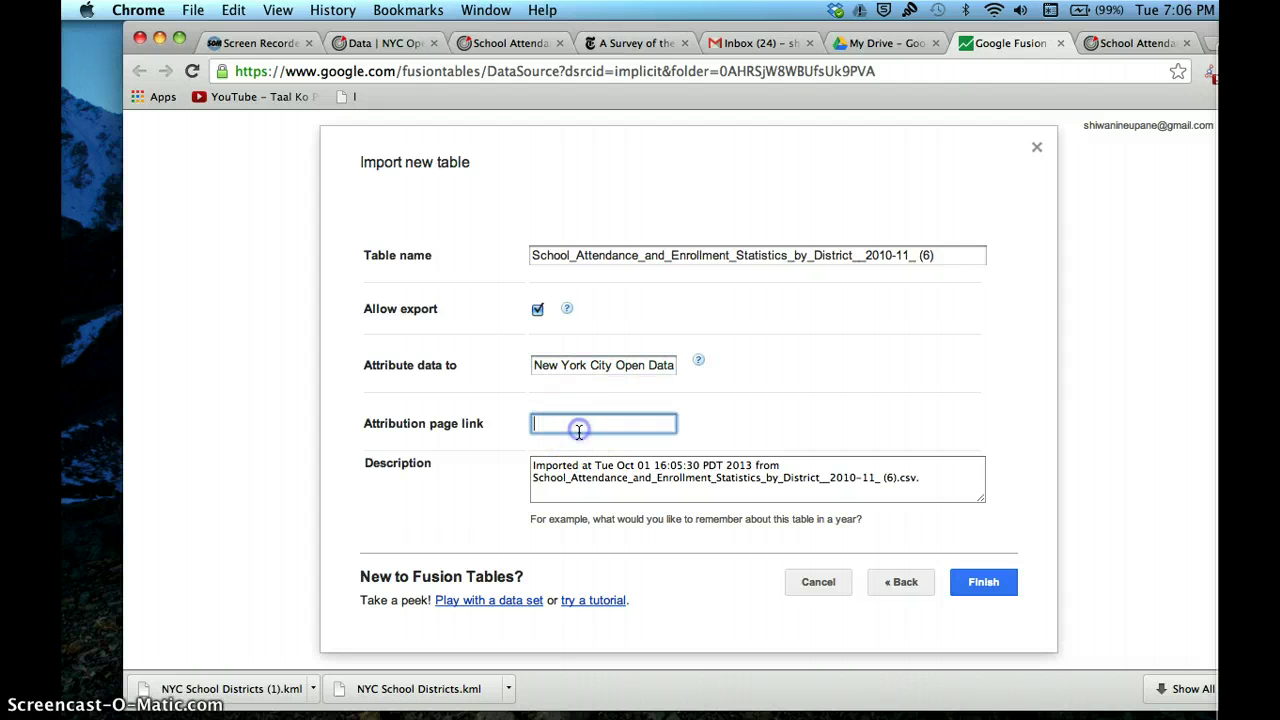
key(super+v)
click(940, 488)
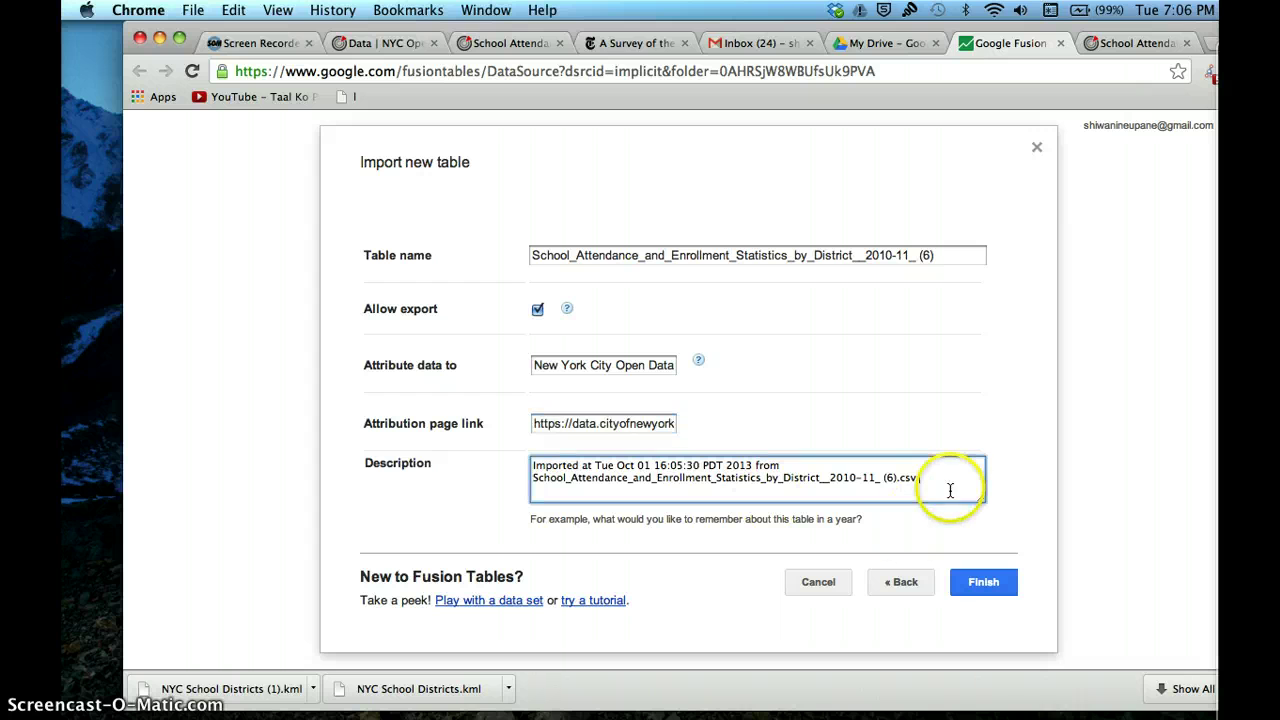
click(976, 588)
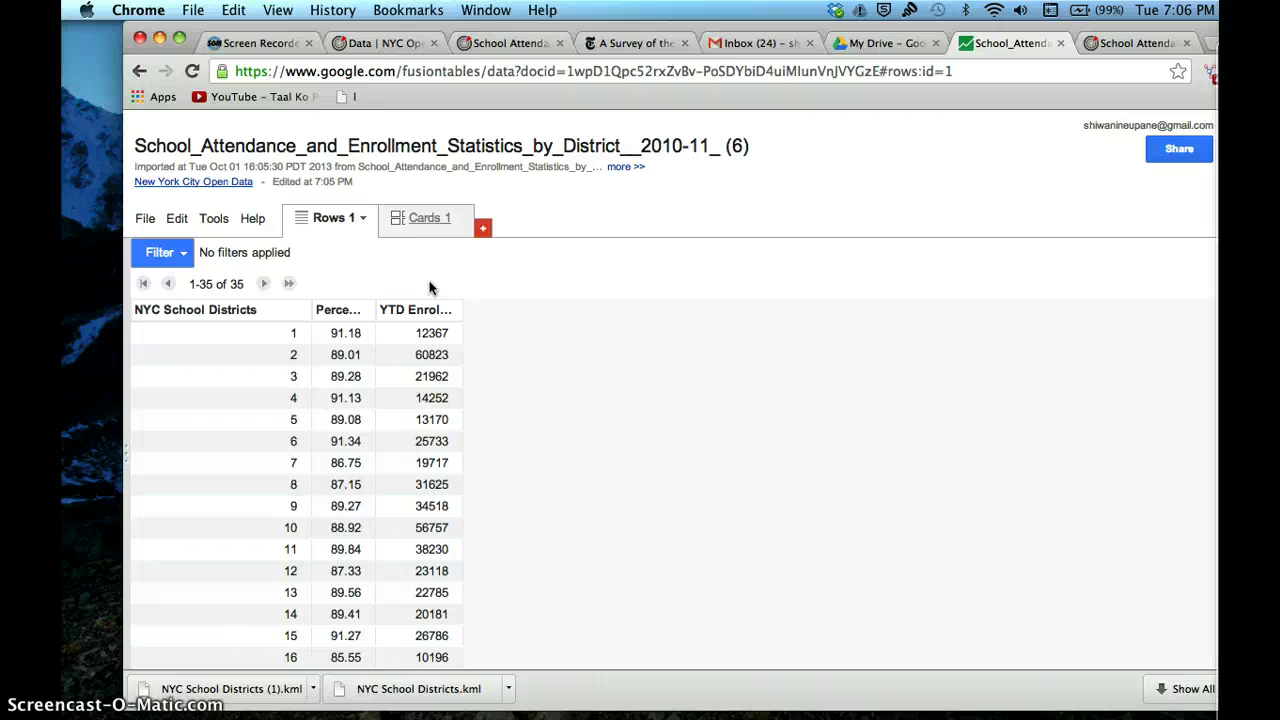
Step: Import NYC School Districts_KML as a new table and preview its SchoolDist, SHAPE and geometry columns
click(142, 219)
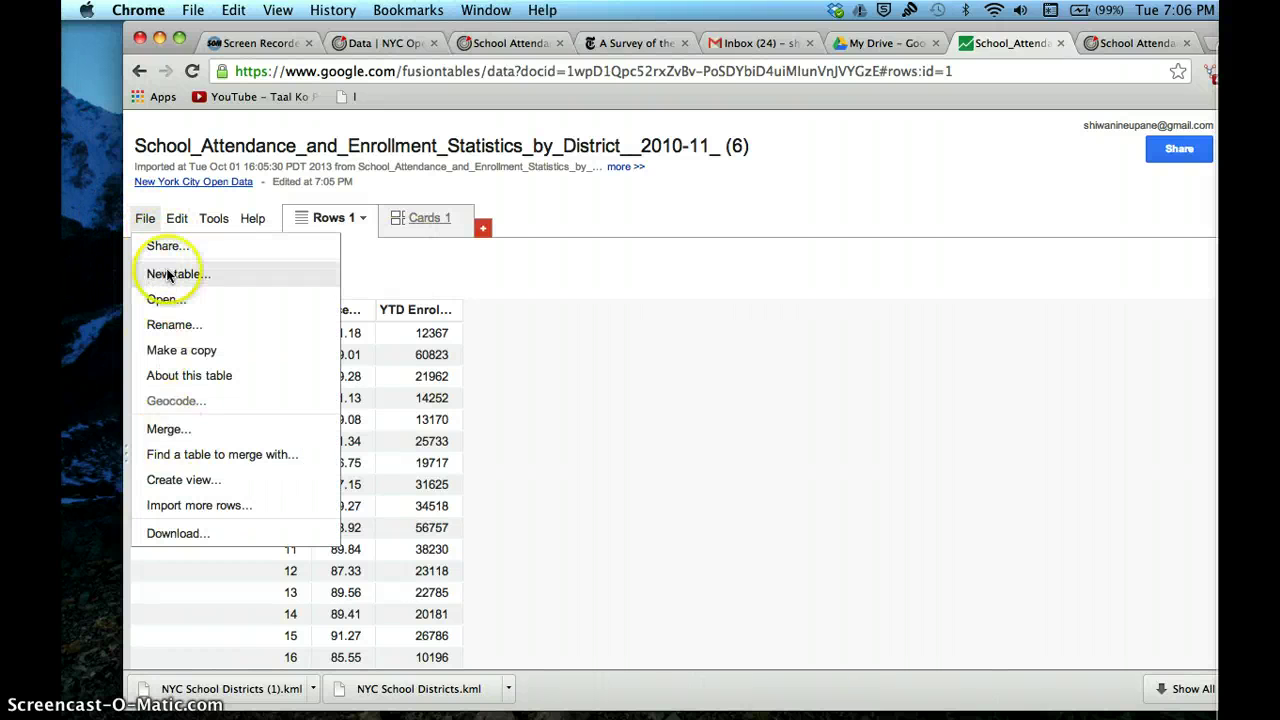
click(190, 219)
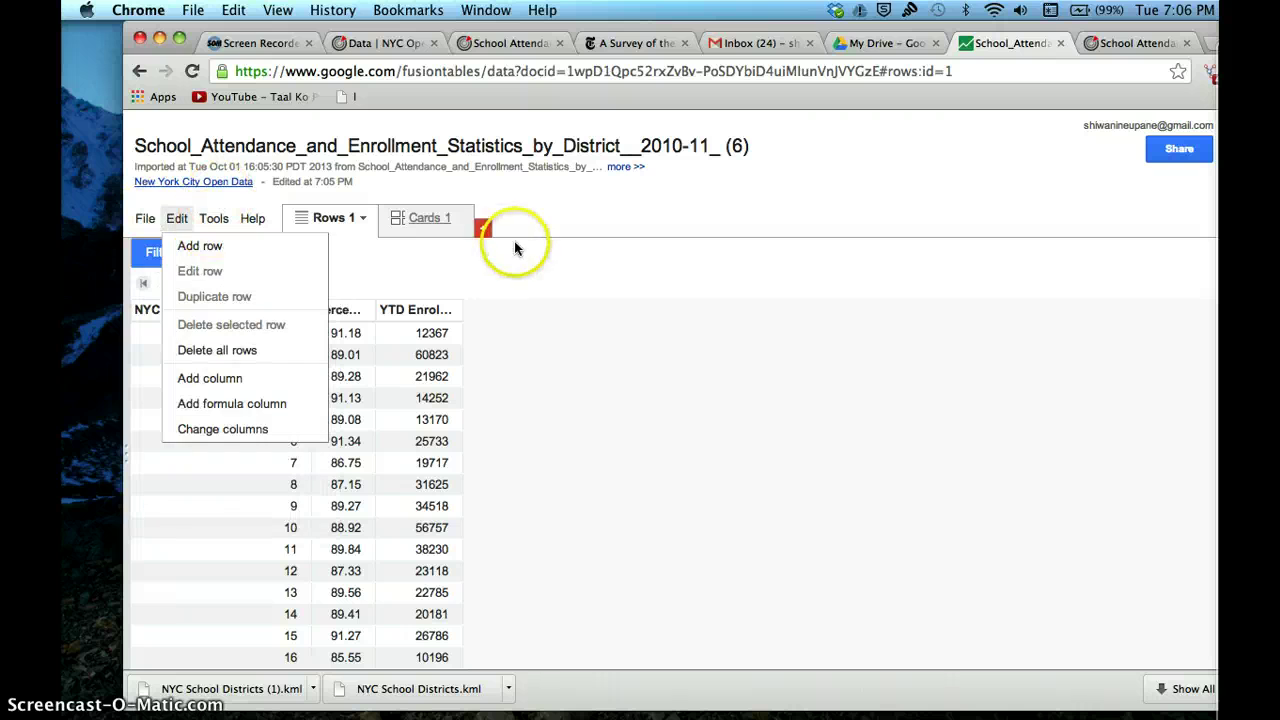
click(178, 272)
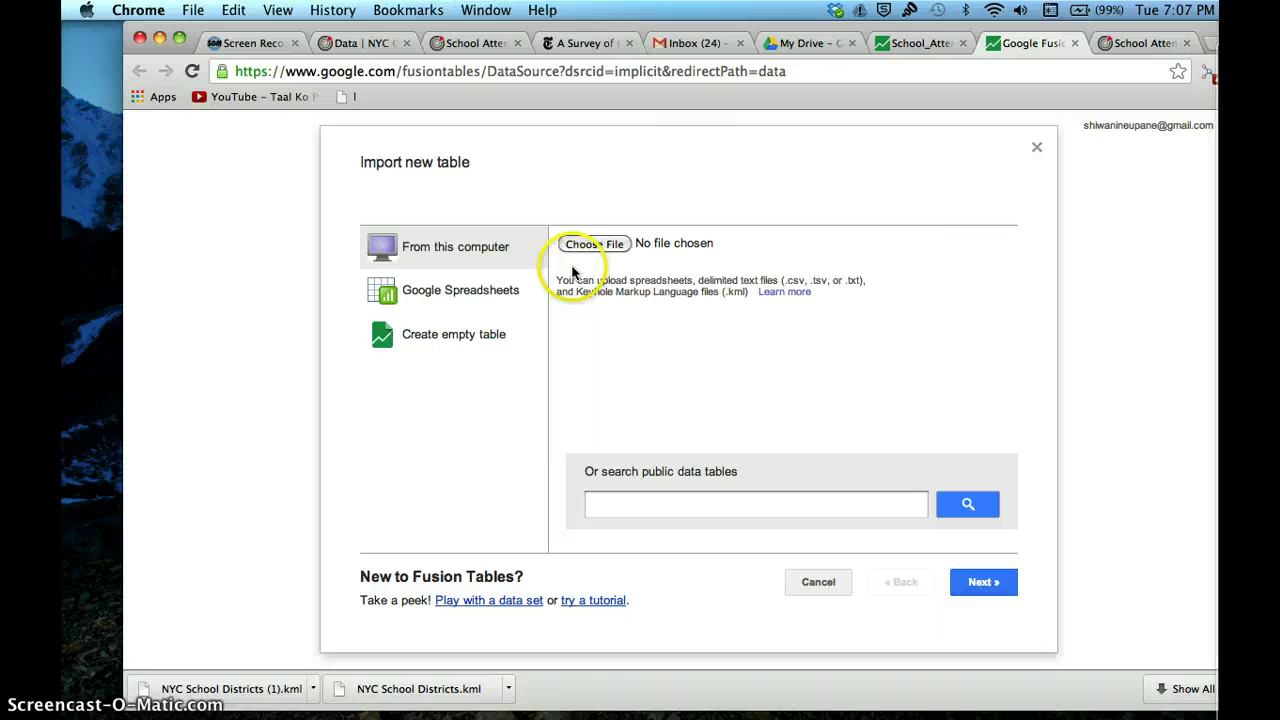
click(609, 246)
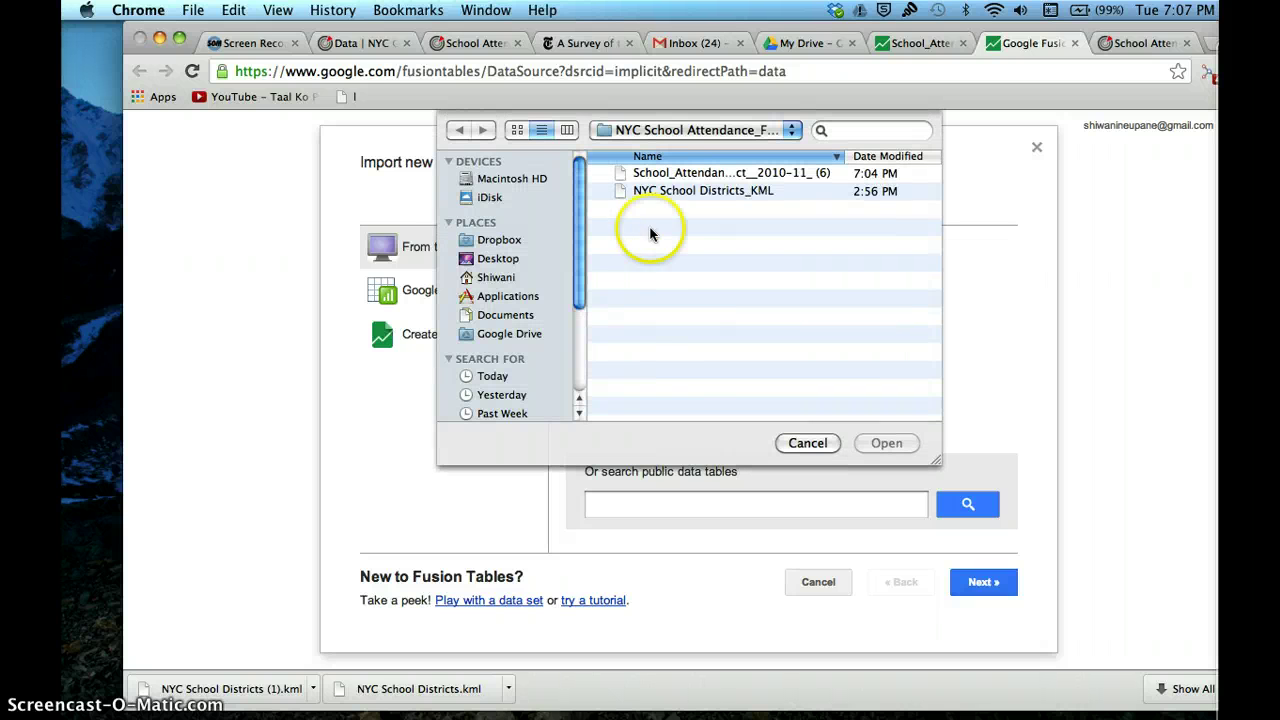
click(687, 193)
click(888, 446)
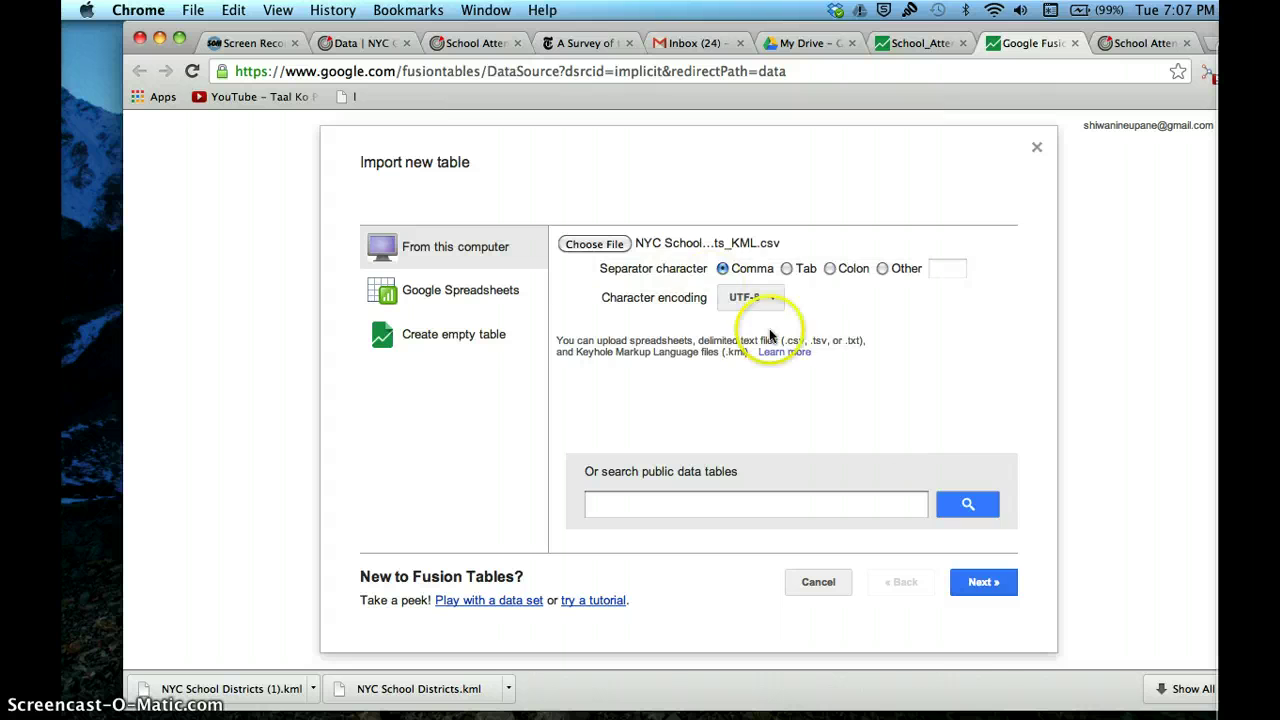
click(982, 588)
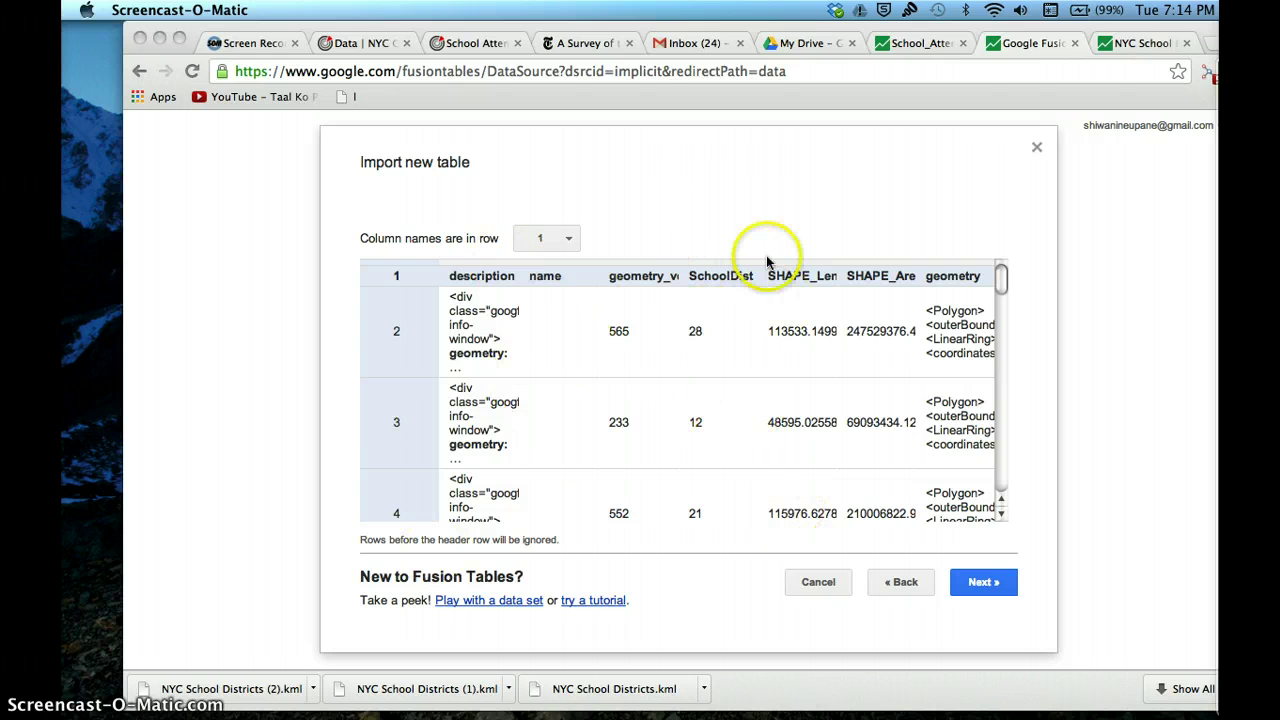
Step: Accept the column preview for the school districts KML import
click(999, 303)
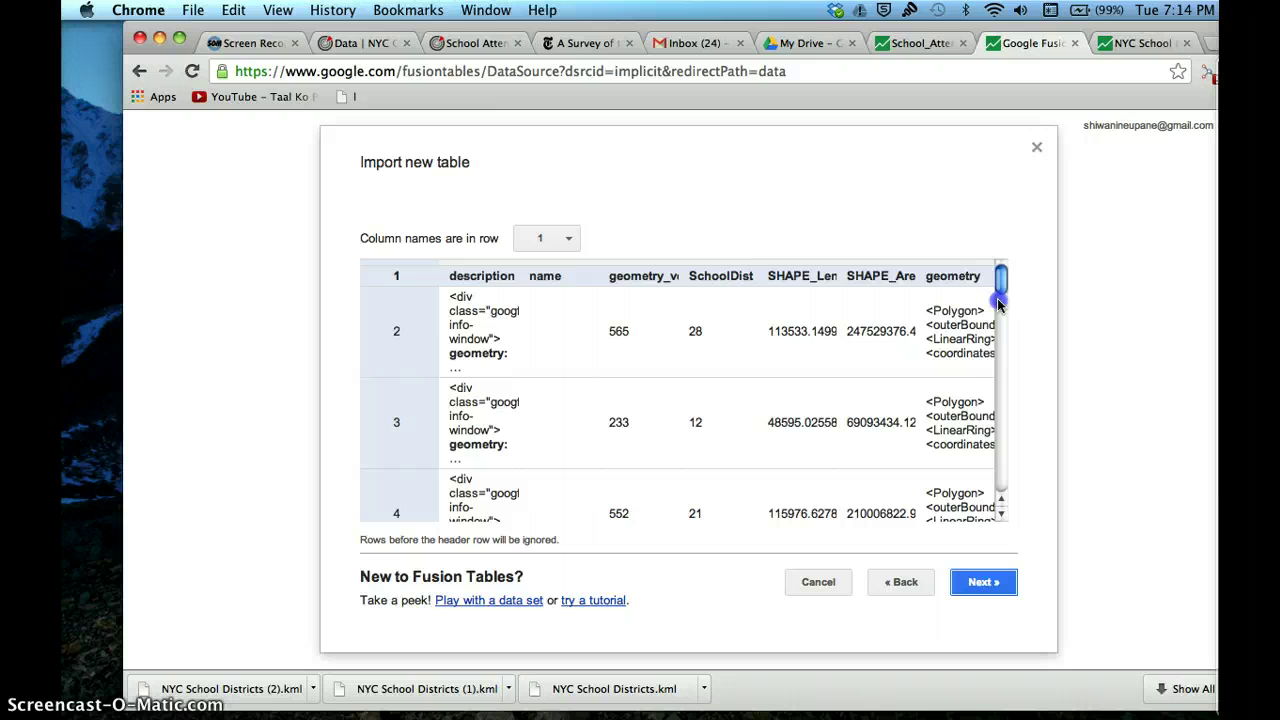
click(1000, 369)
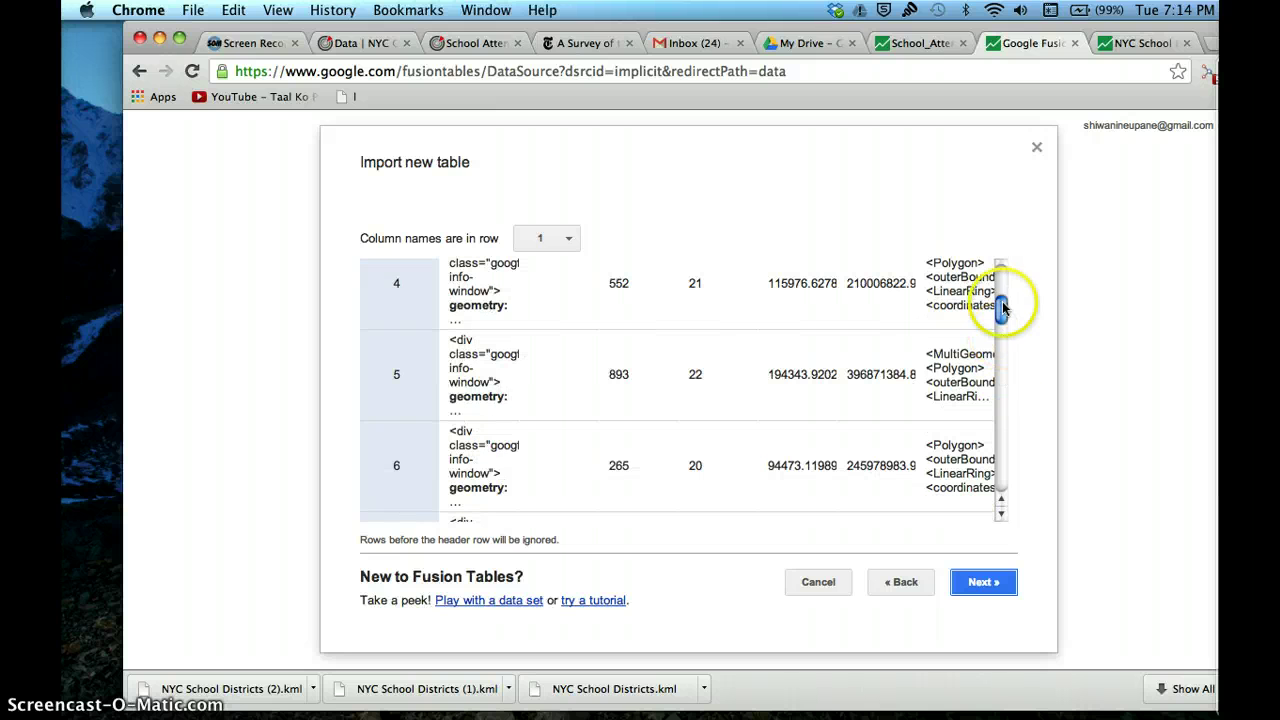
scroll(1003, 311, up, 3)
click(983, 582)
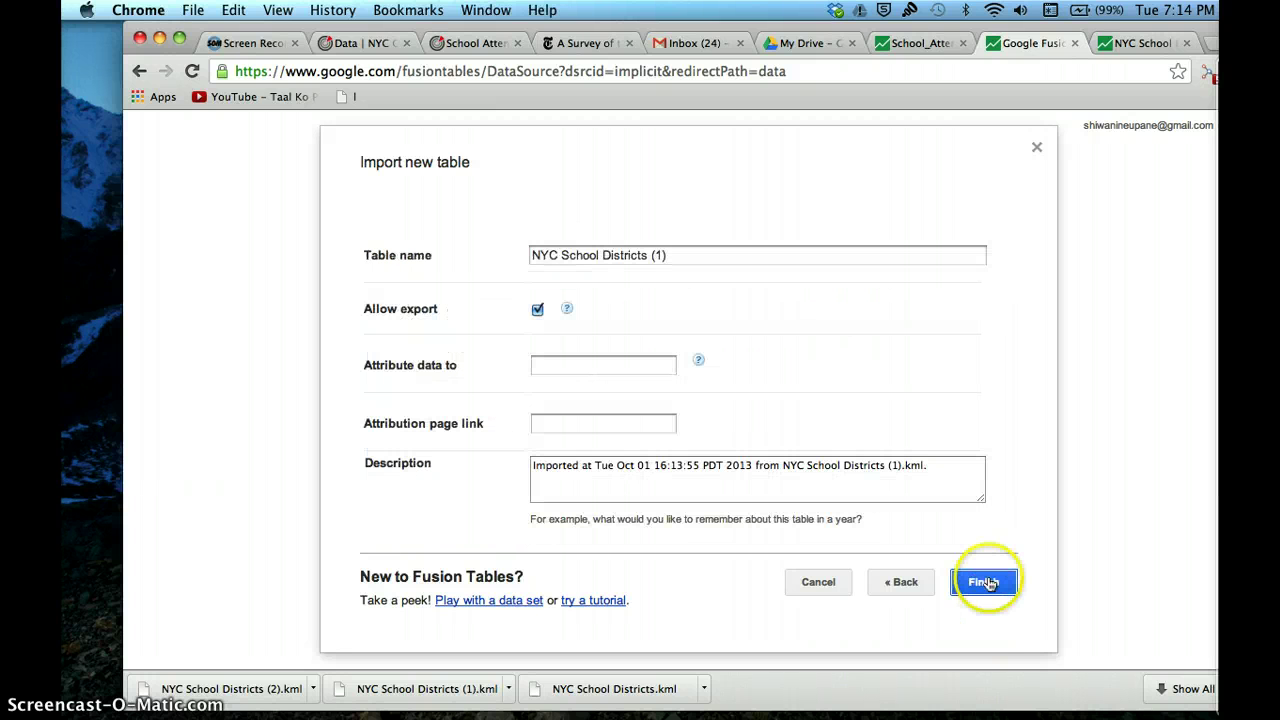
Step: Enter Columbia Journalism School as the data attribution
click(555, 363)
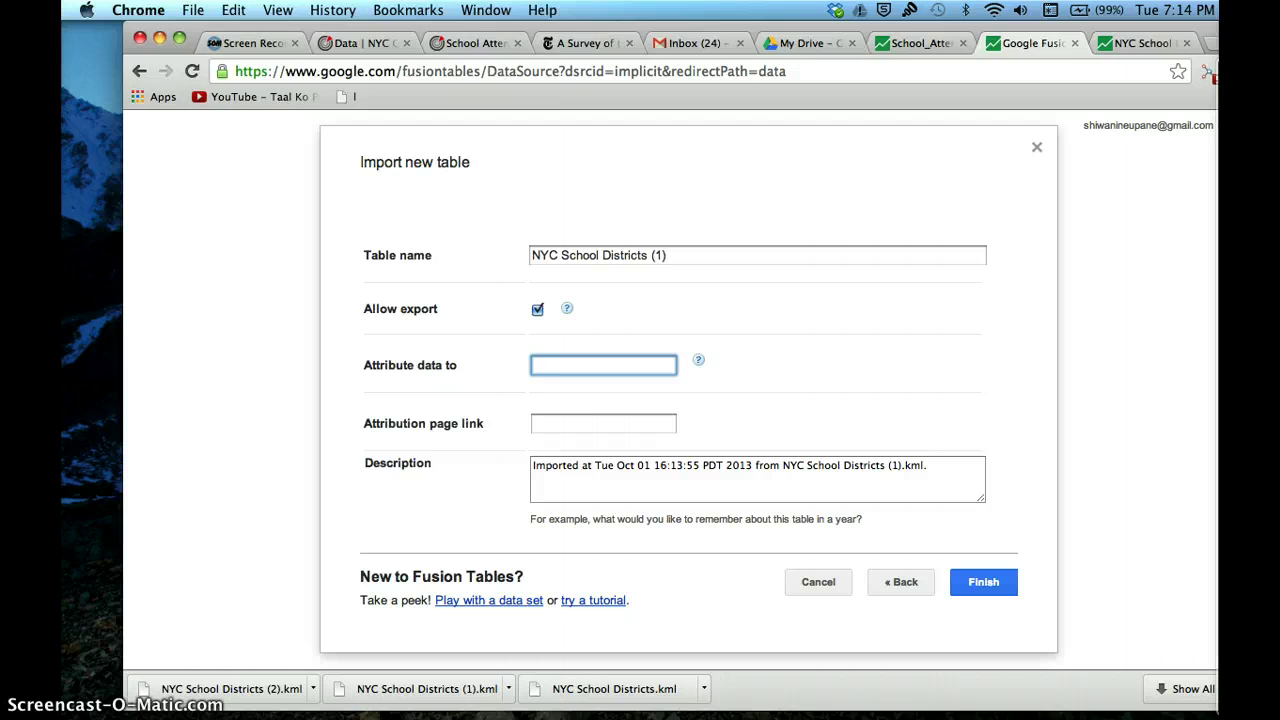
click(564, 374)
click(600, 360)
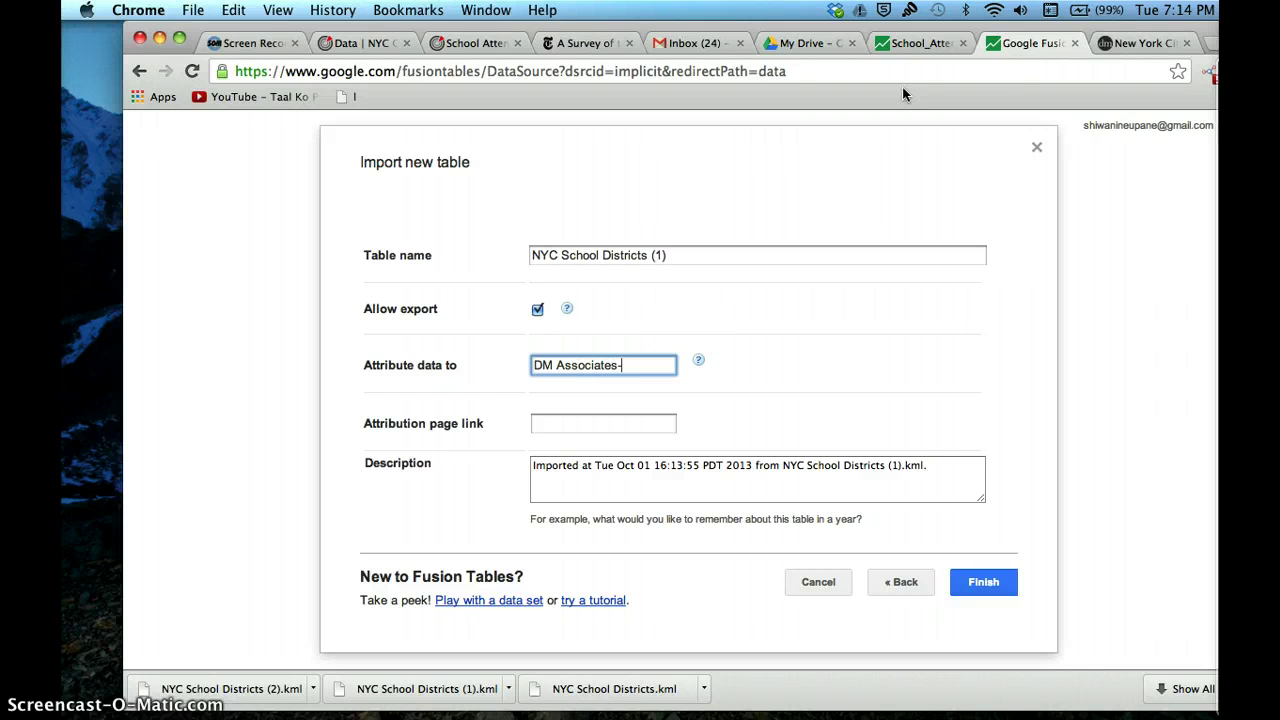
text(ia )
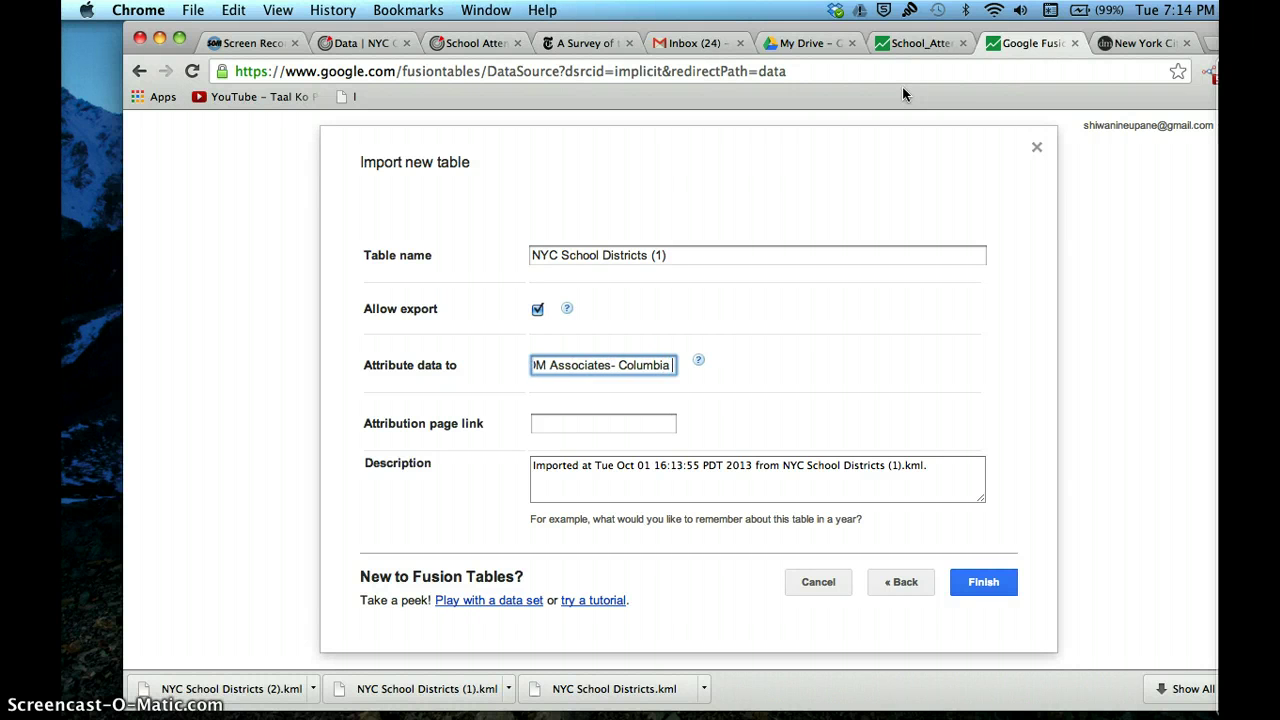
text(Journalism School)
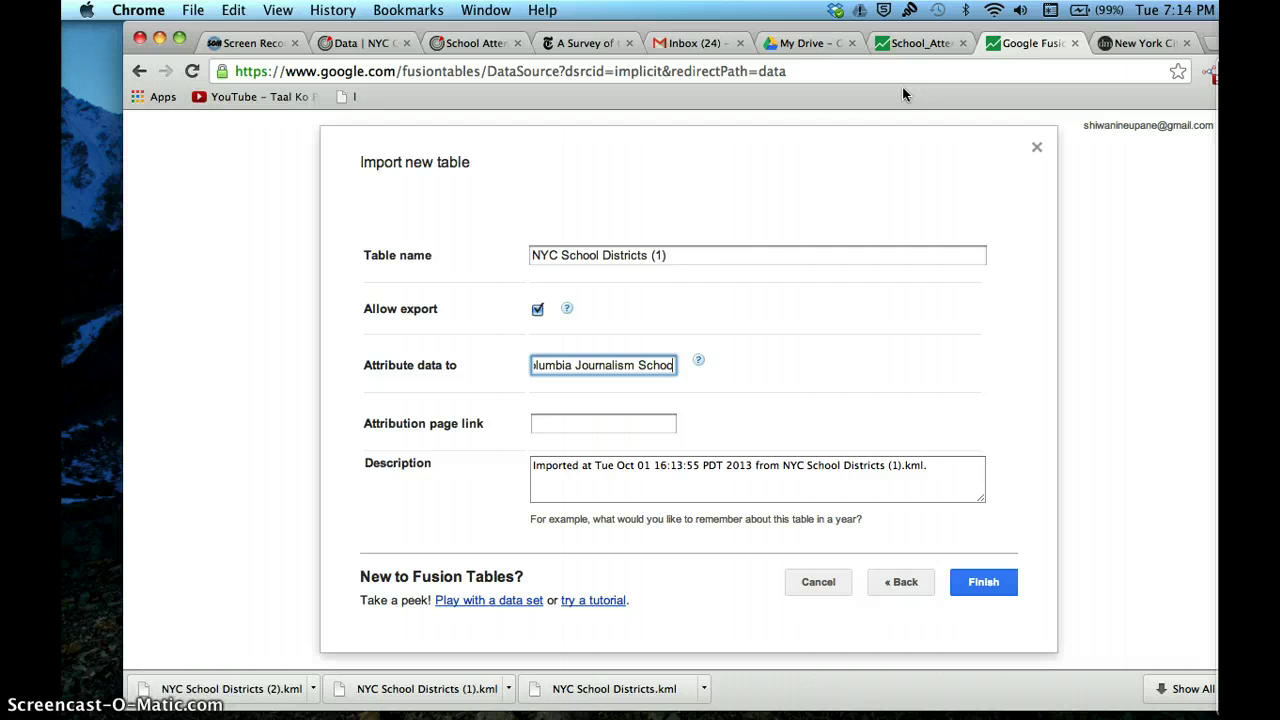
Step: Paste the Columbia tutorial URL as the attribution page link and finish the import
click(622, 420)
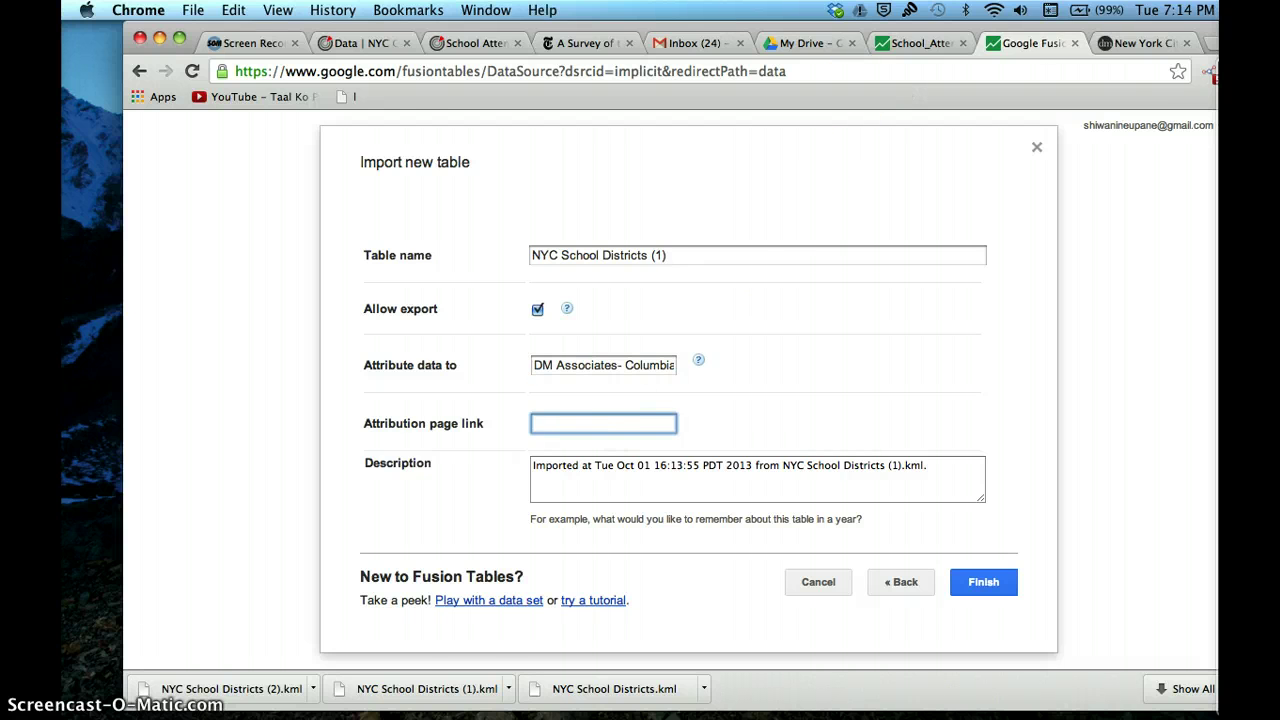
click(1105, 43)
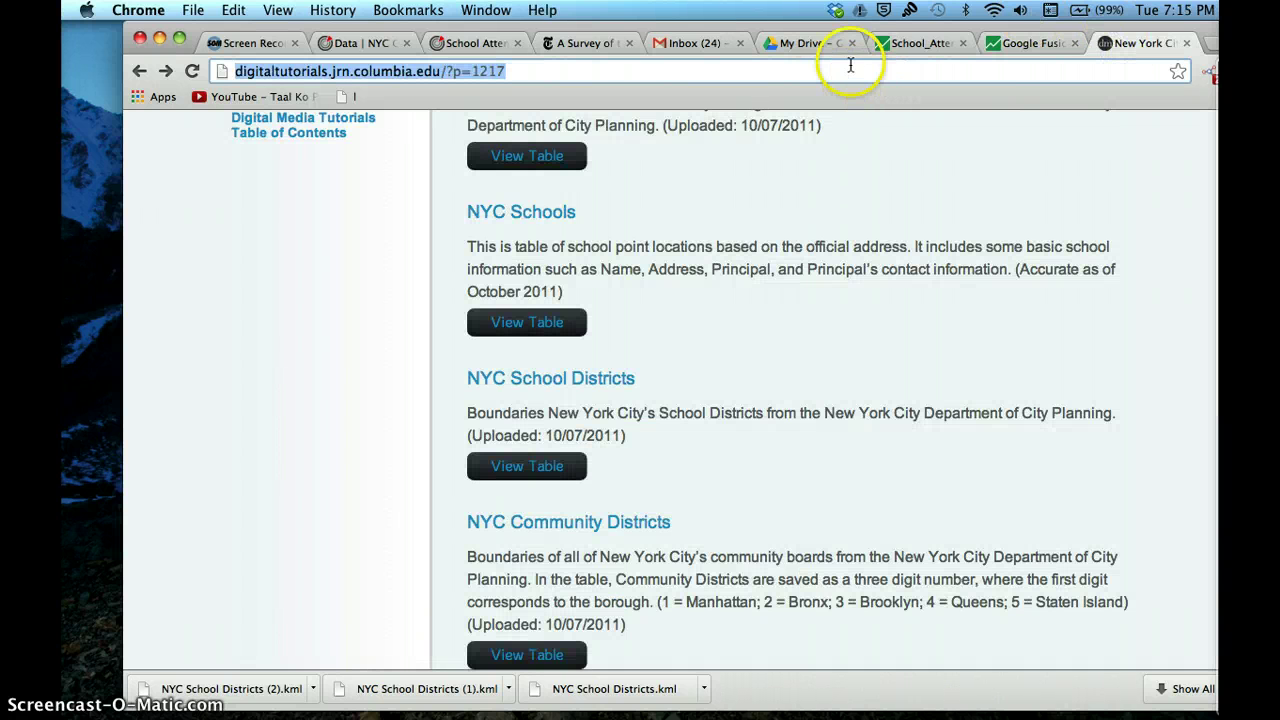
click(1025, 43)
text(http://digitaltutorials.jrn.columbia.edu/?p=1217)
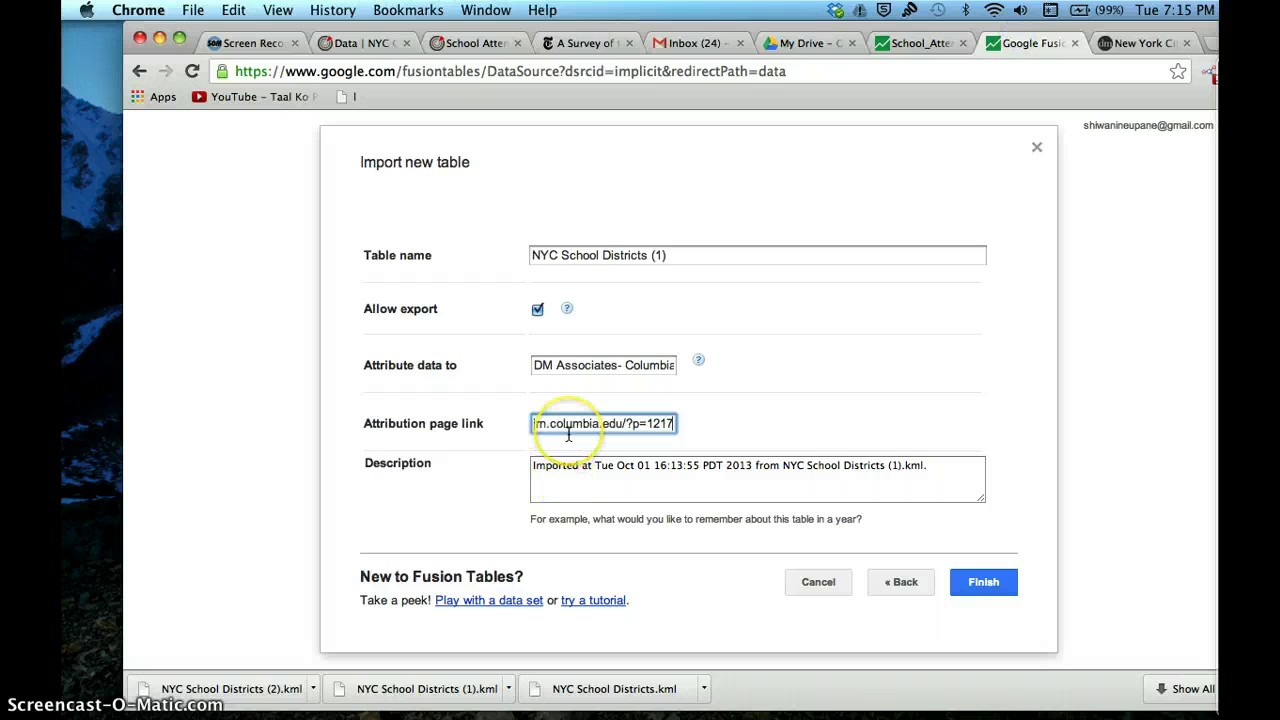
click(975, 584)
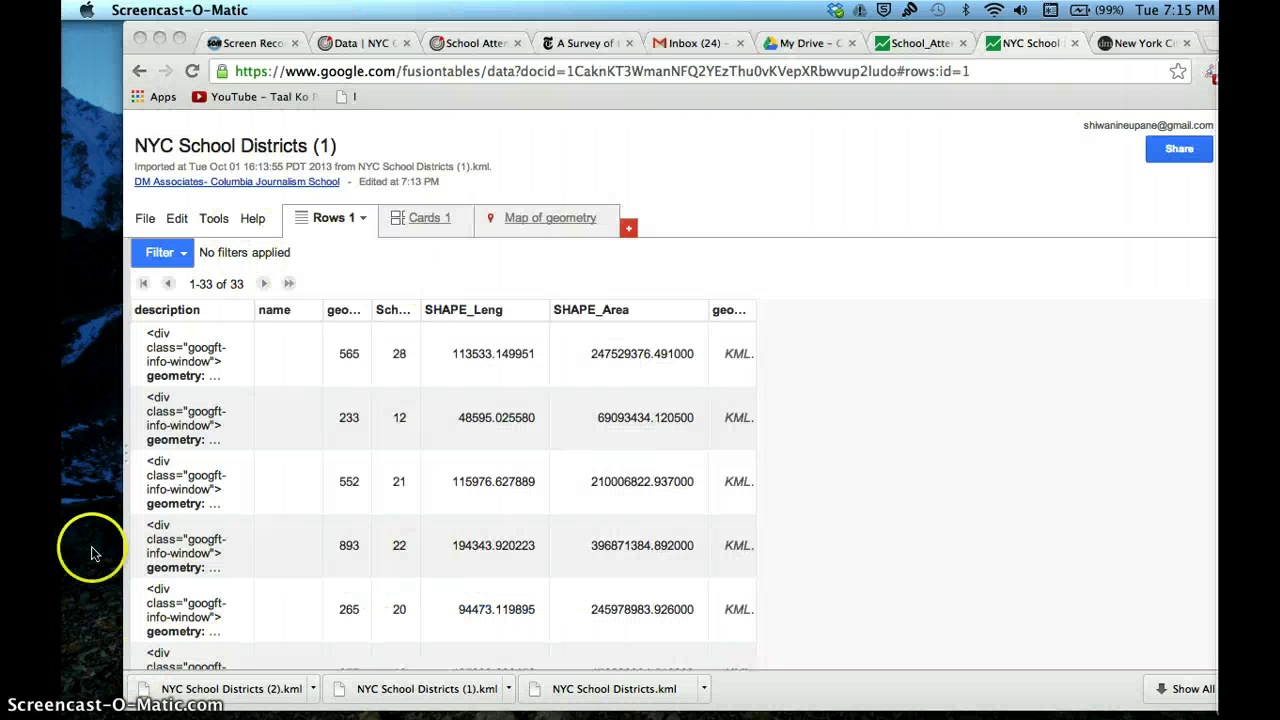
Step: Start a File > Merge with the School_Attendance_and_Enrollment table and reach column matching
click(735, 355)
click(735, 357)
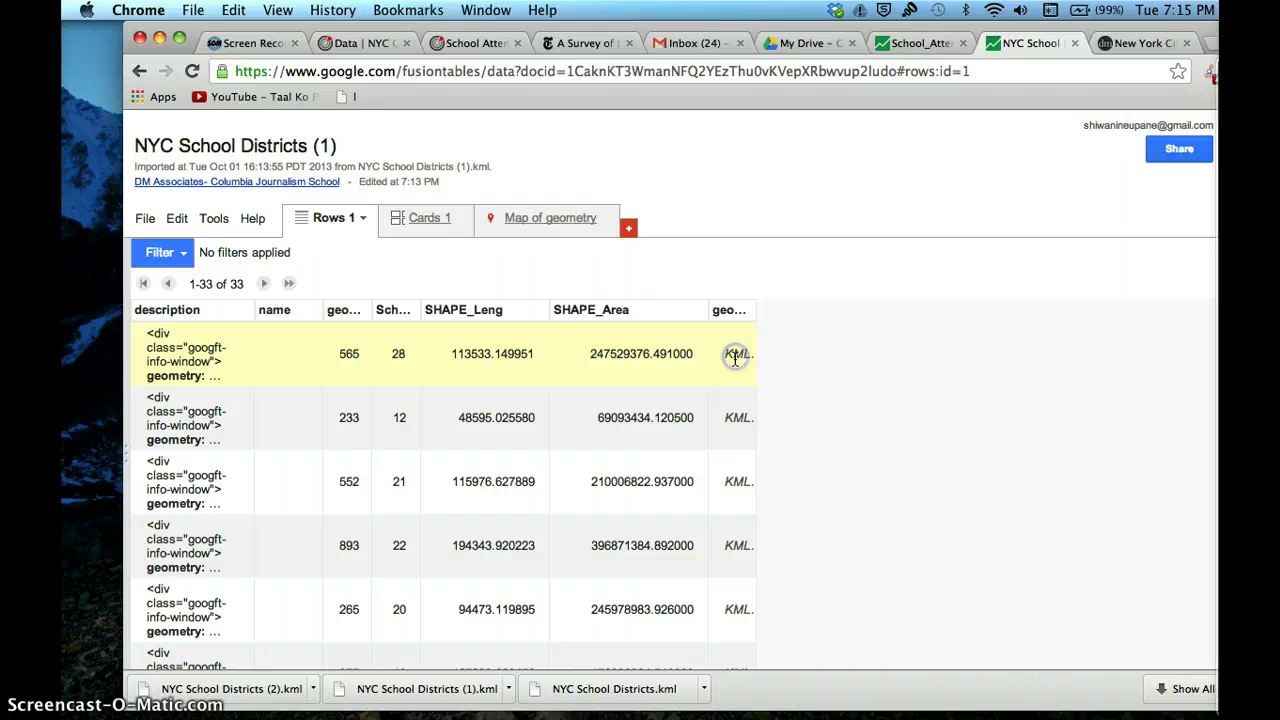
click(146, 220)
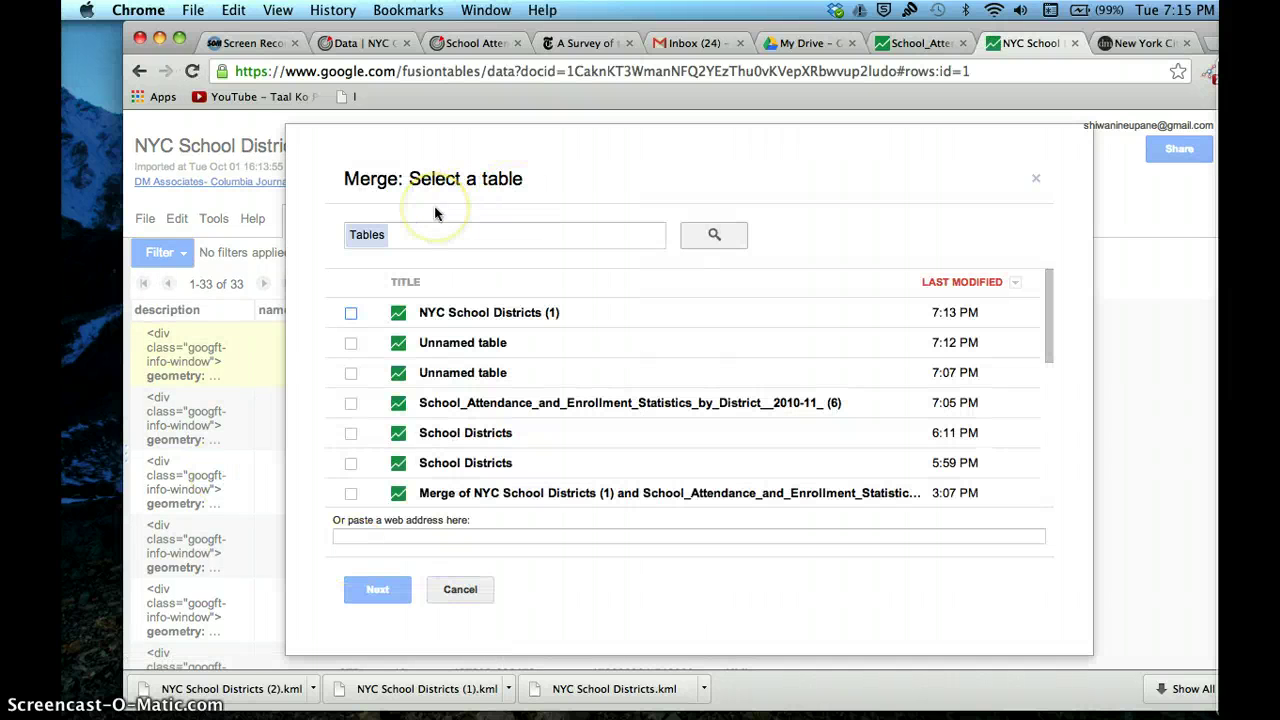
click(351, 405)
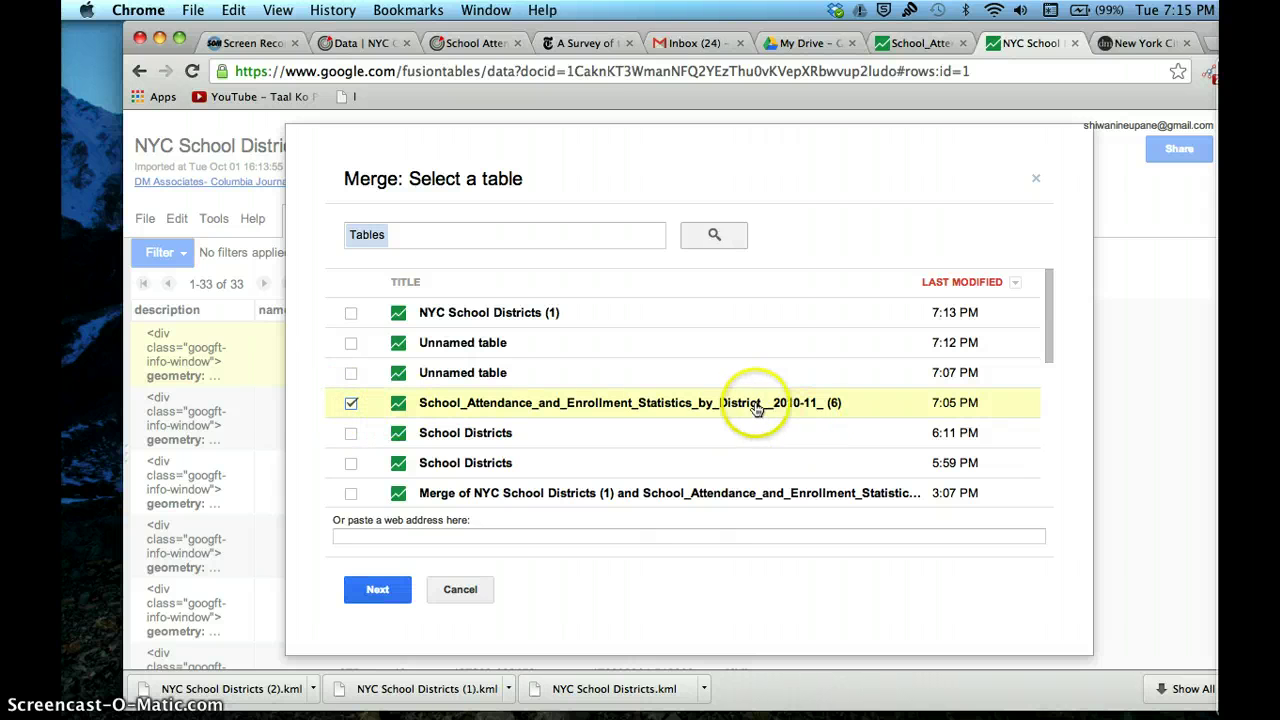
click(380, 590)
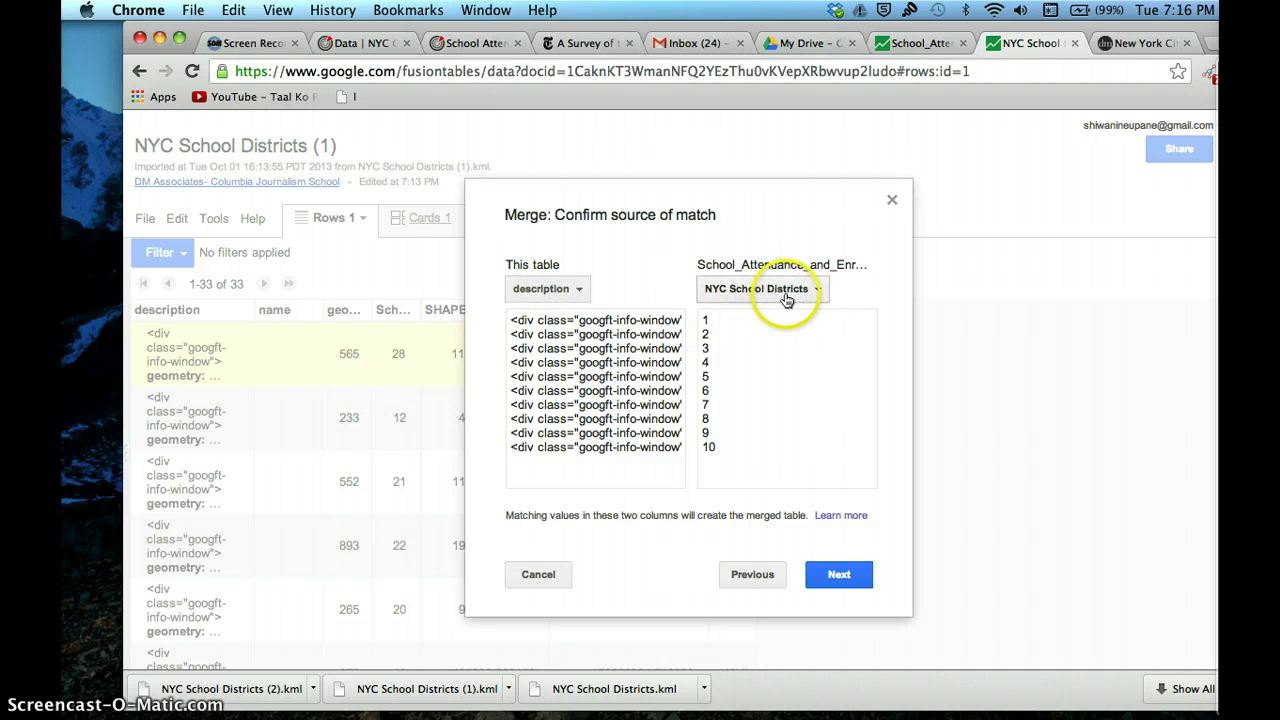
Step: Match NYC School Districts (1) to the attendance table on the SchoolDist column
click(575, 296)
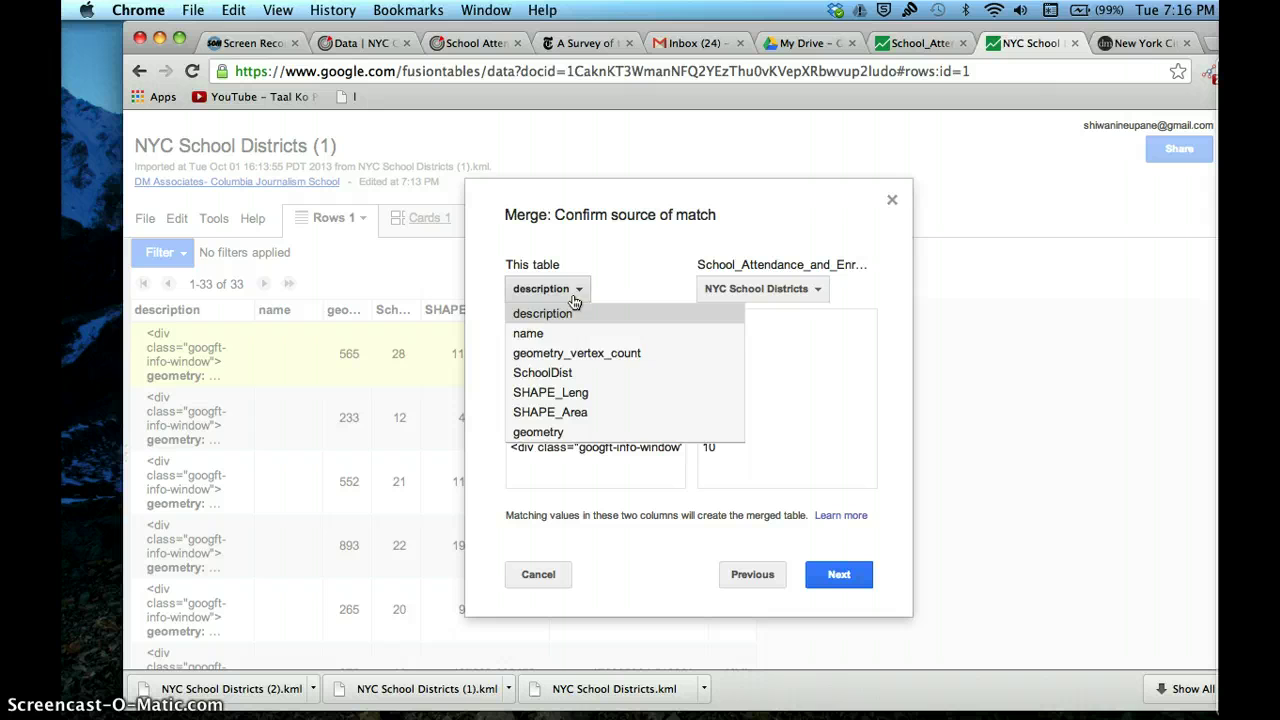
click(522, 372)
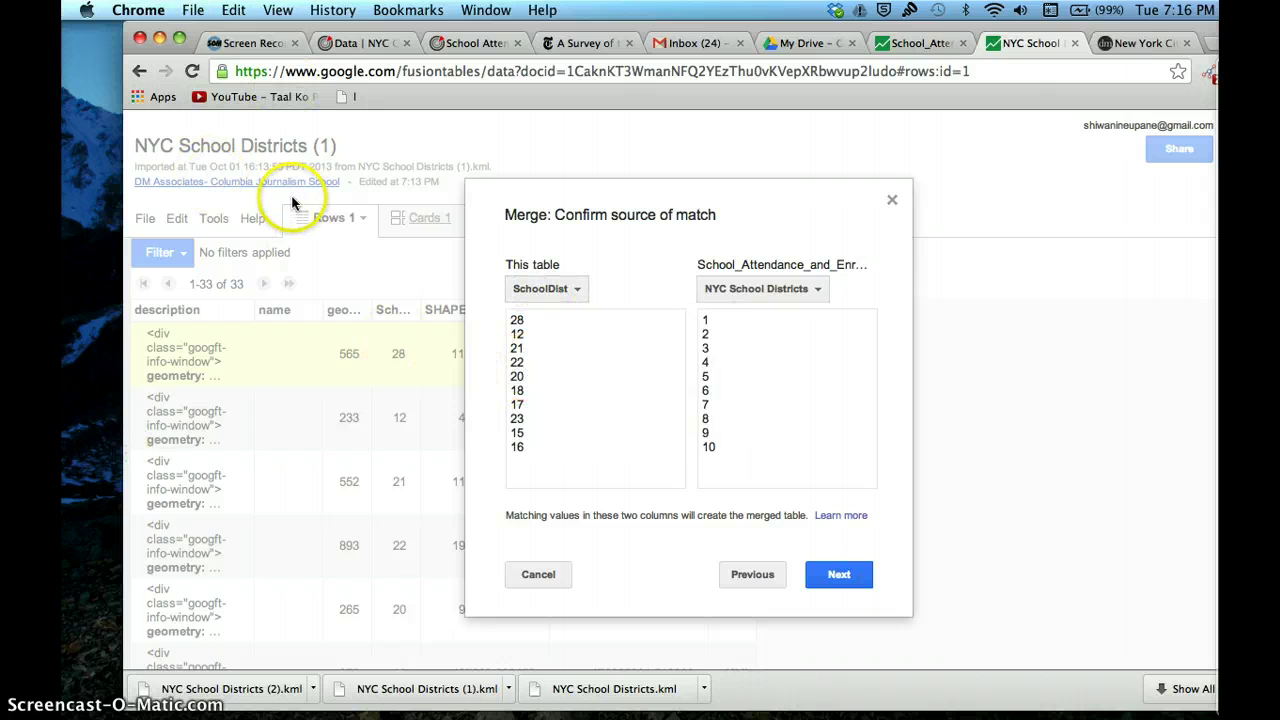
click(838, 577)
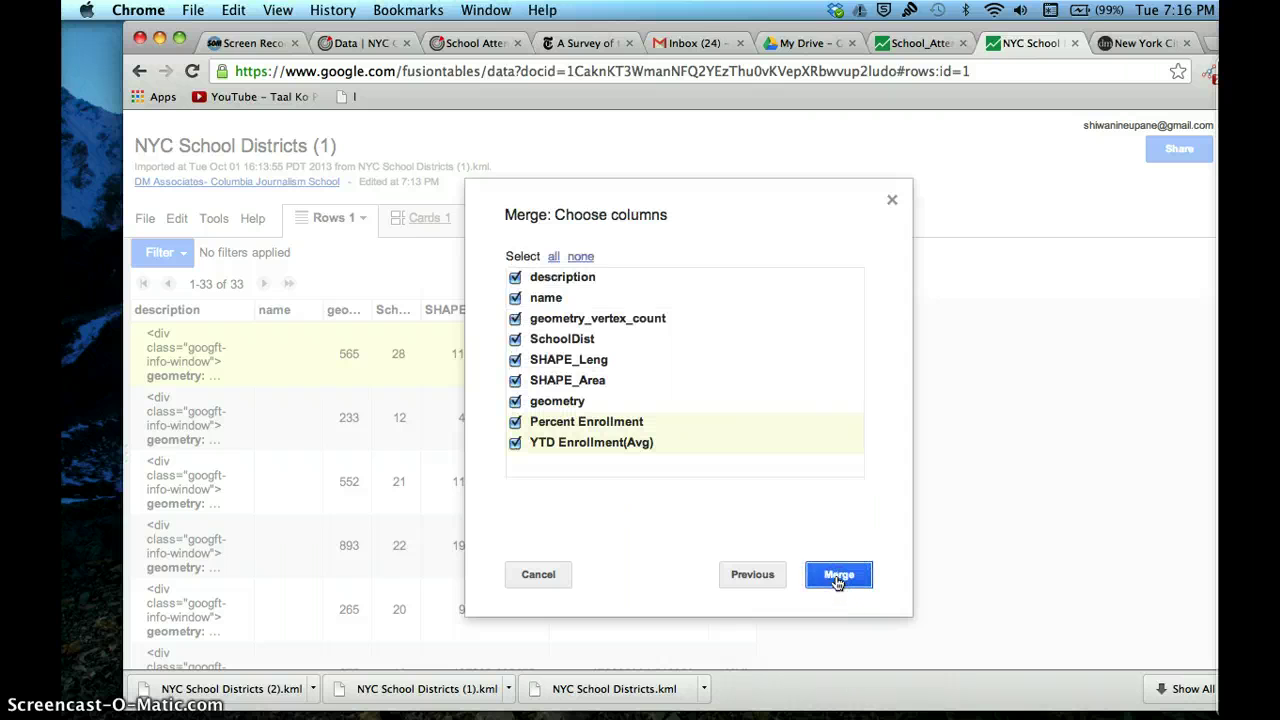
Step: Exclude description, geometry_vertex_count, SHAPE_Leng and SHAPE_Area, then create the merged table
click(514, 279)
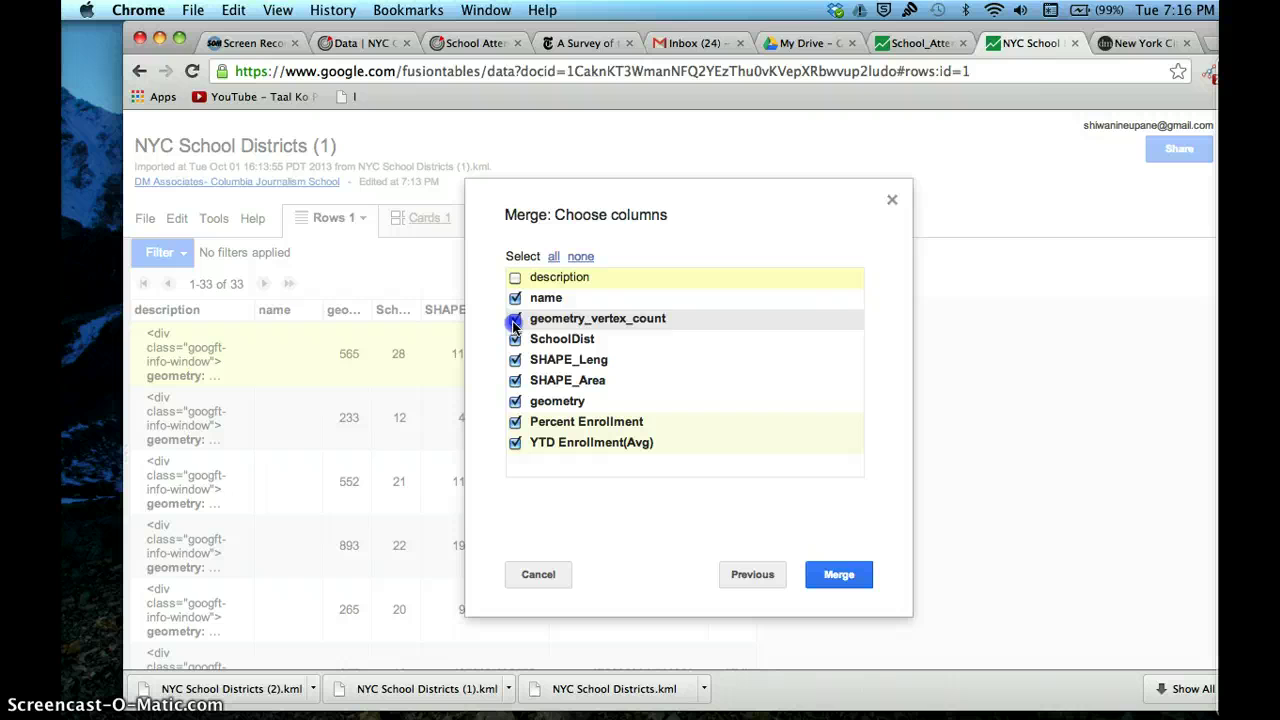
click(514, 322)
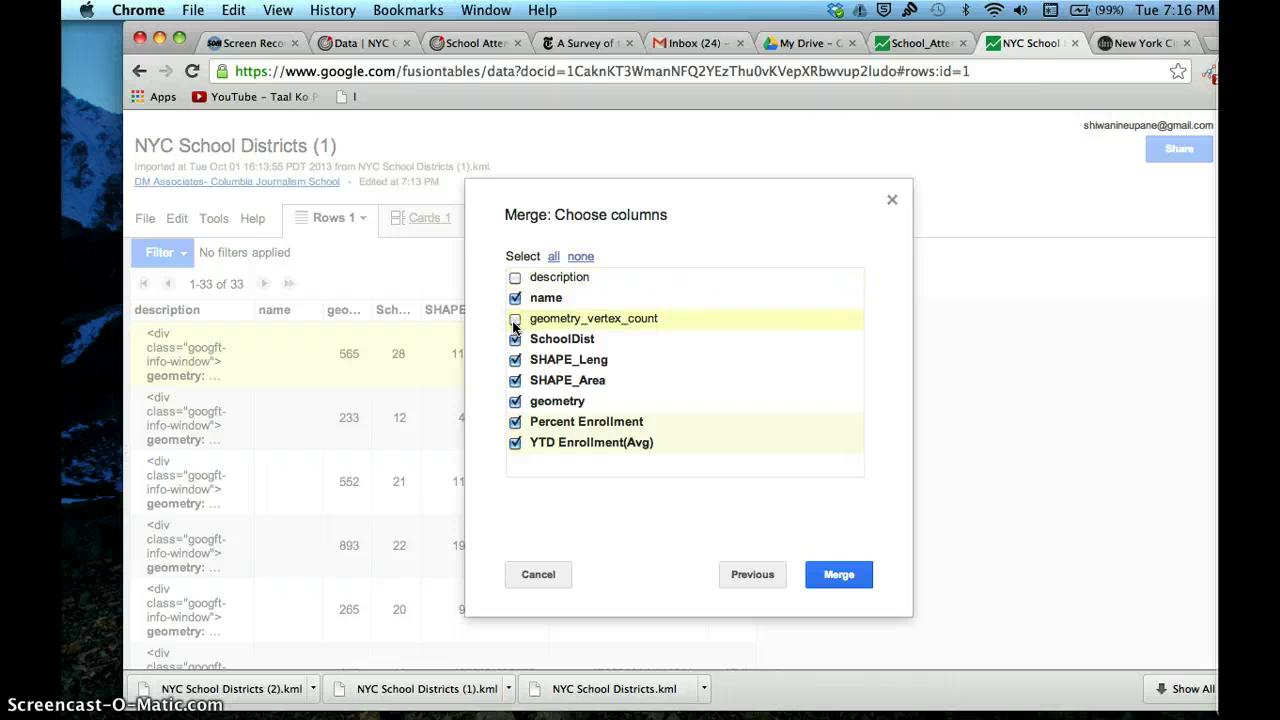
click(514, 338)
click(514, 359)
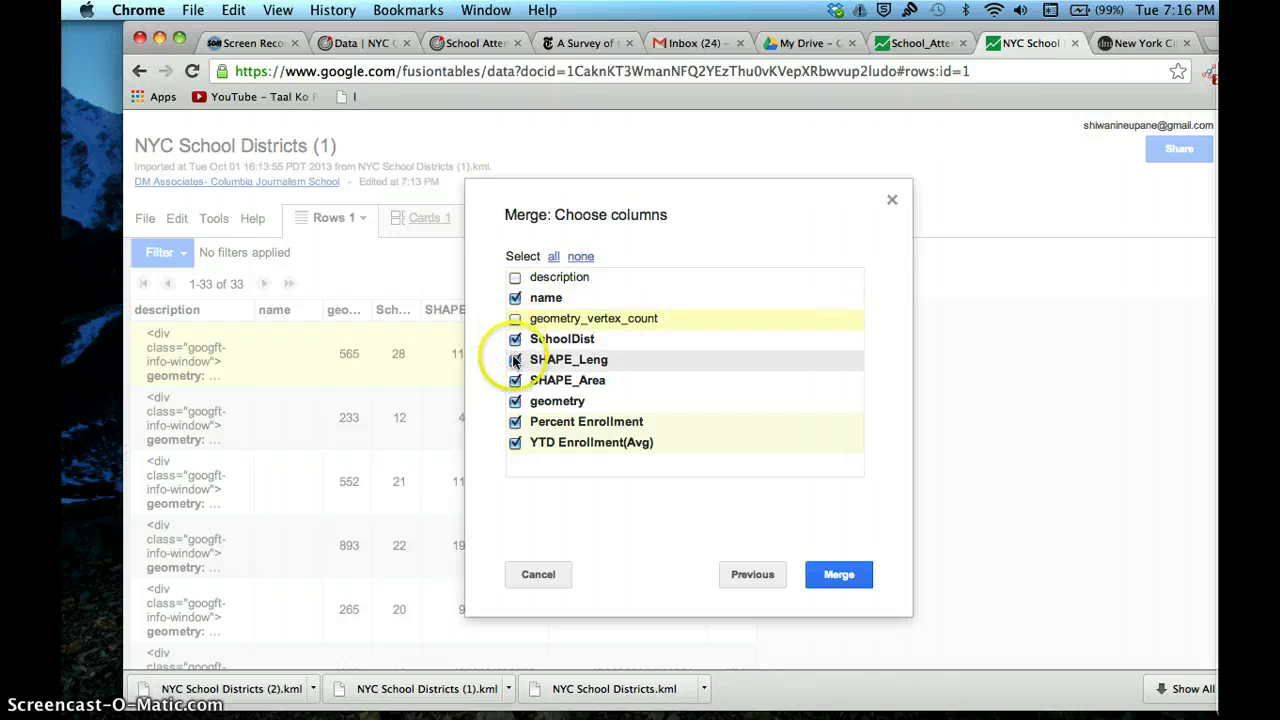
click(514, 380)
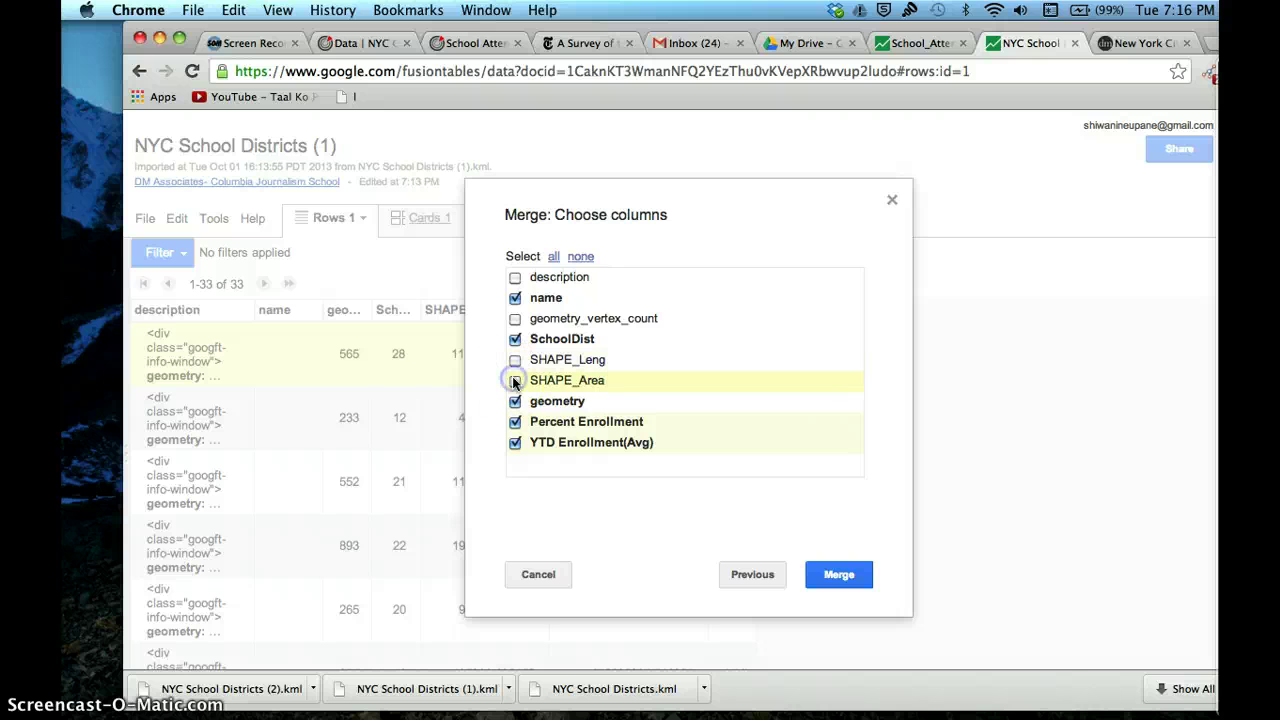
click(514, 404)
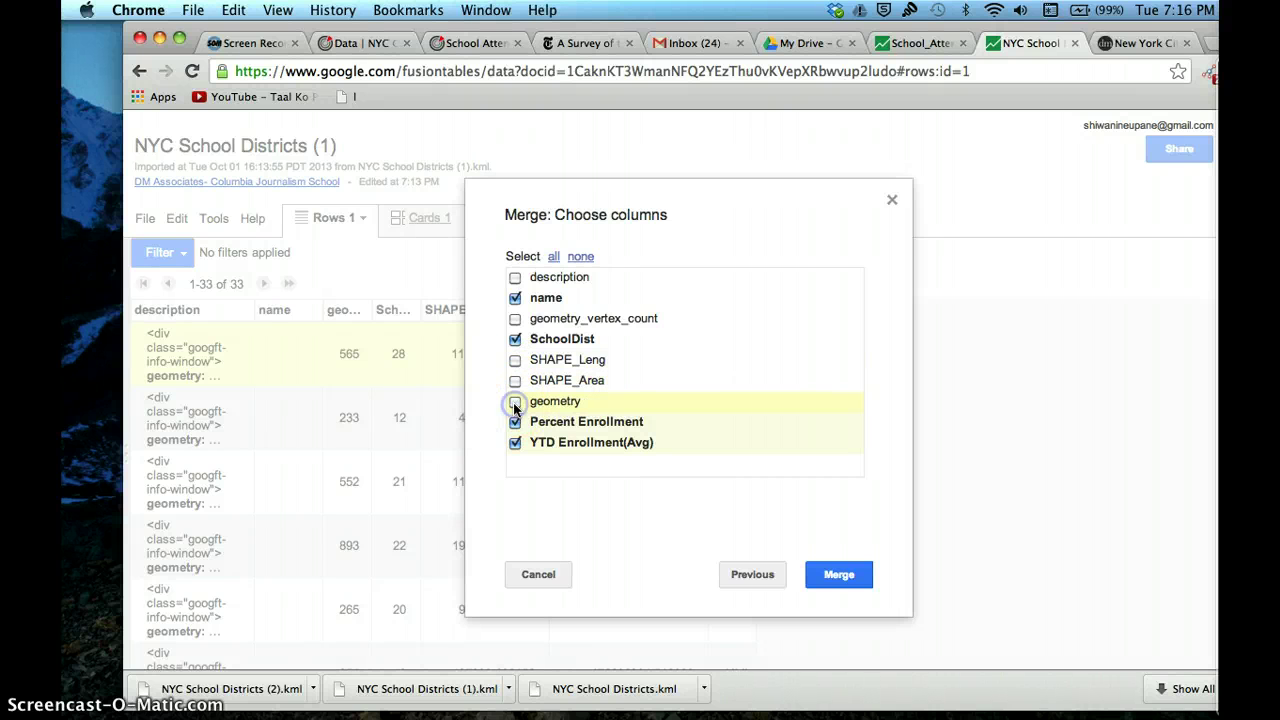
click(843, 574)
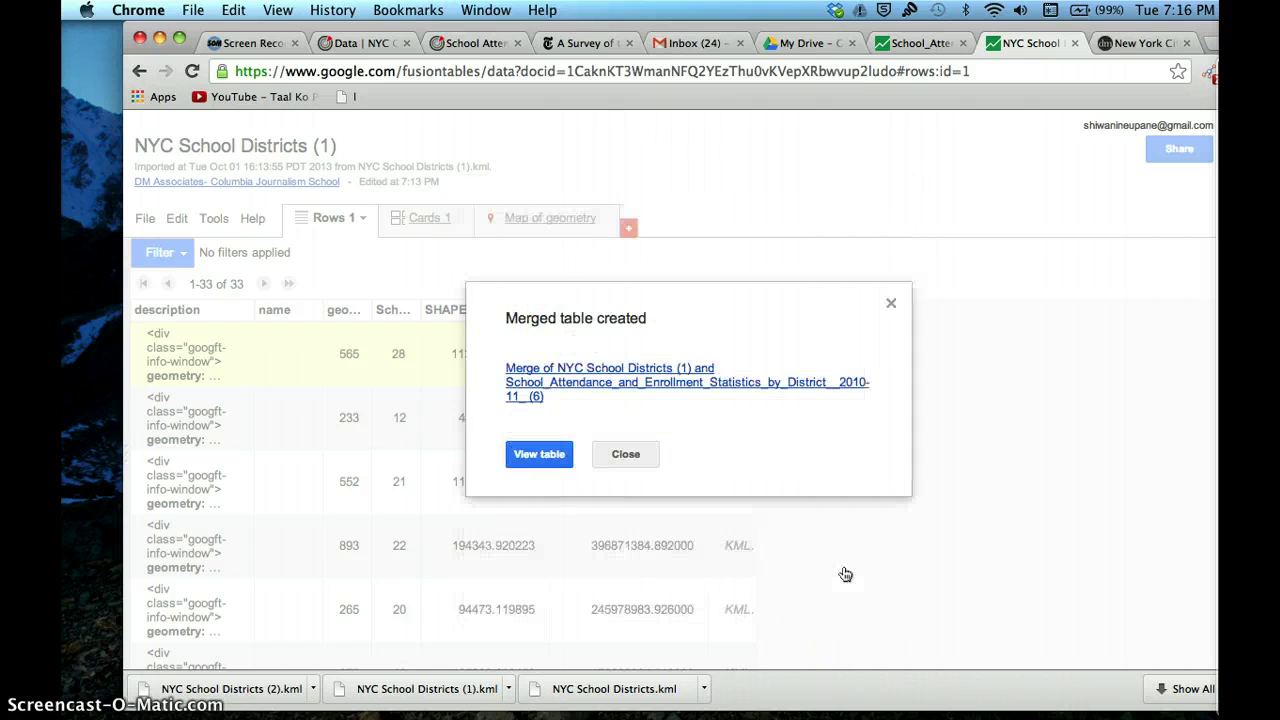
Step: Open the merged table and display its 33 districts on the Map of geometry view
click(547, 380)
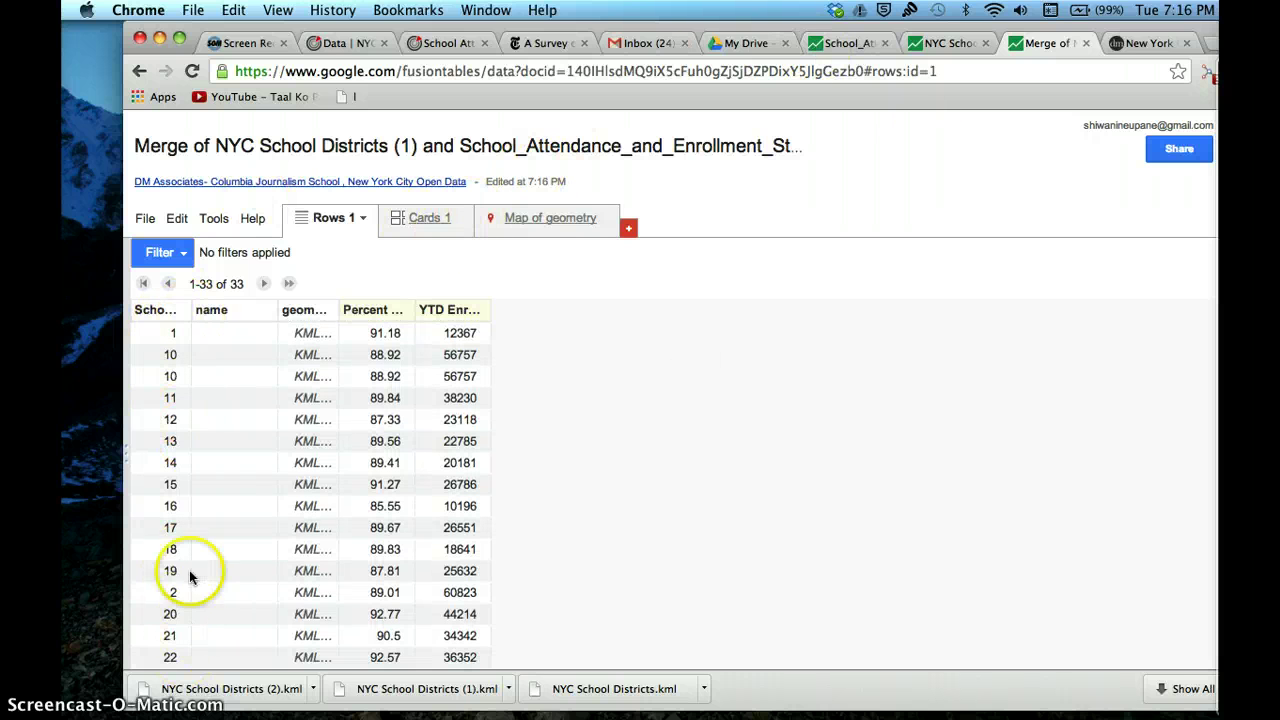
click(550, 213)
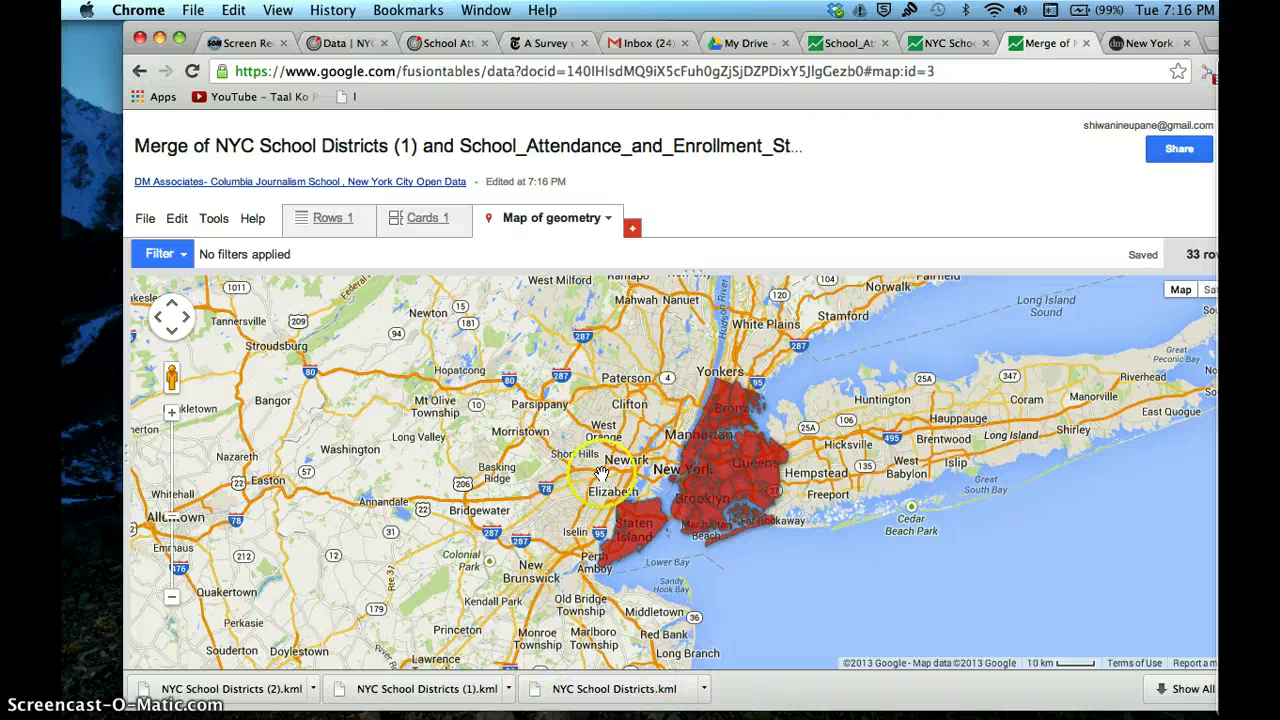
click(606, 220)
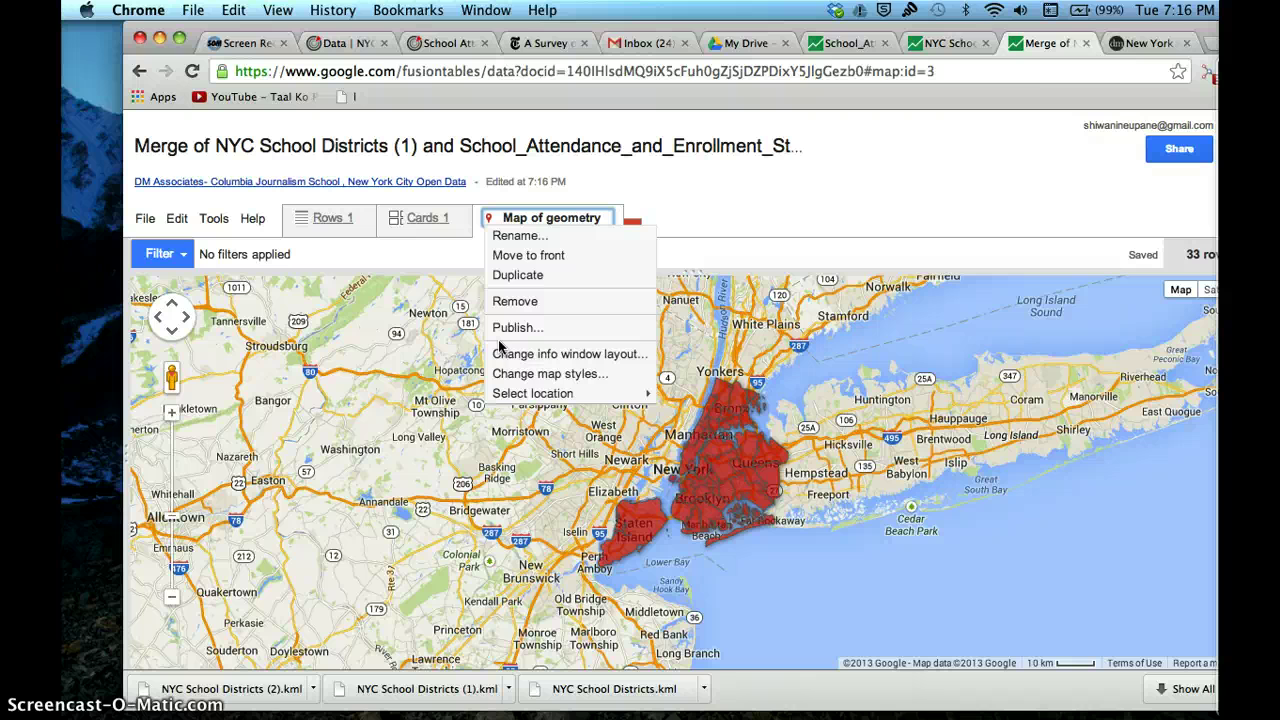
Step: In Change map styles, set the polygon fill colour to use value-range buckets
click(510, 374)
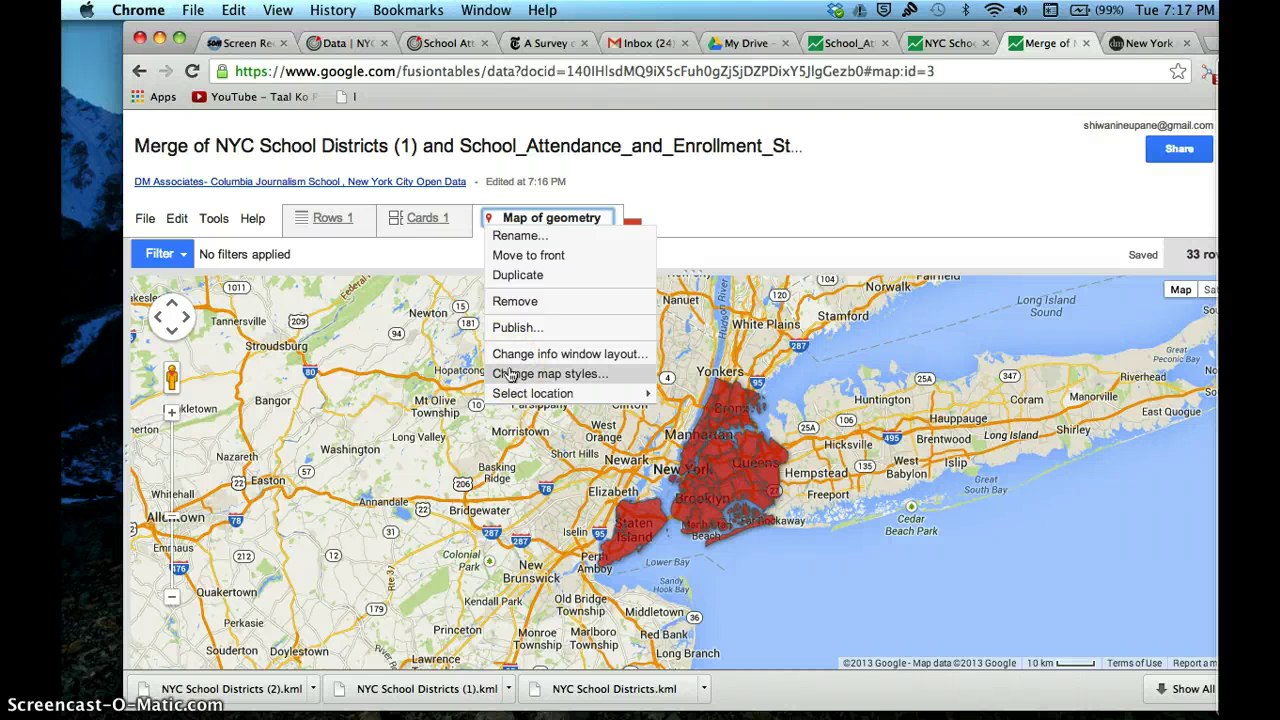
click(510, 374)
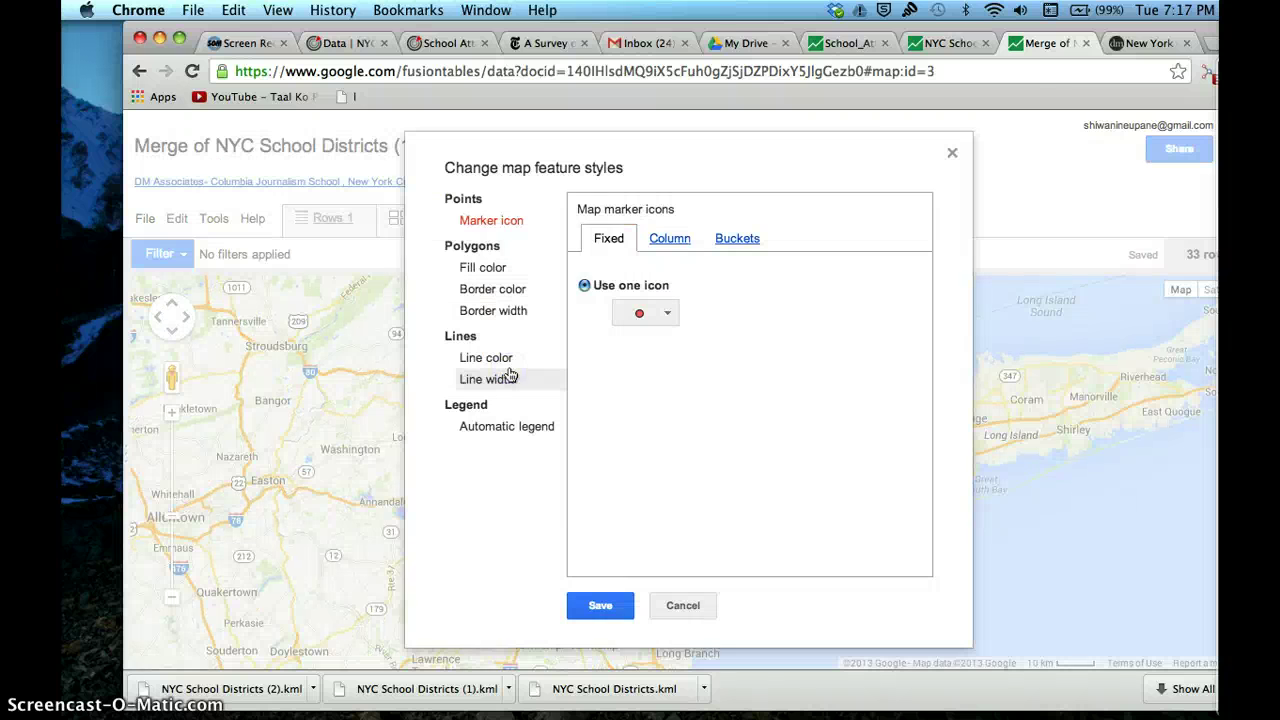
click(686, 605)
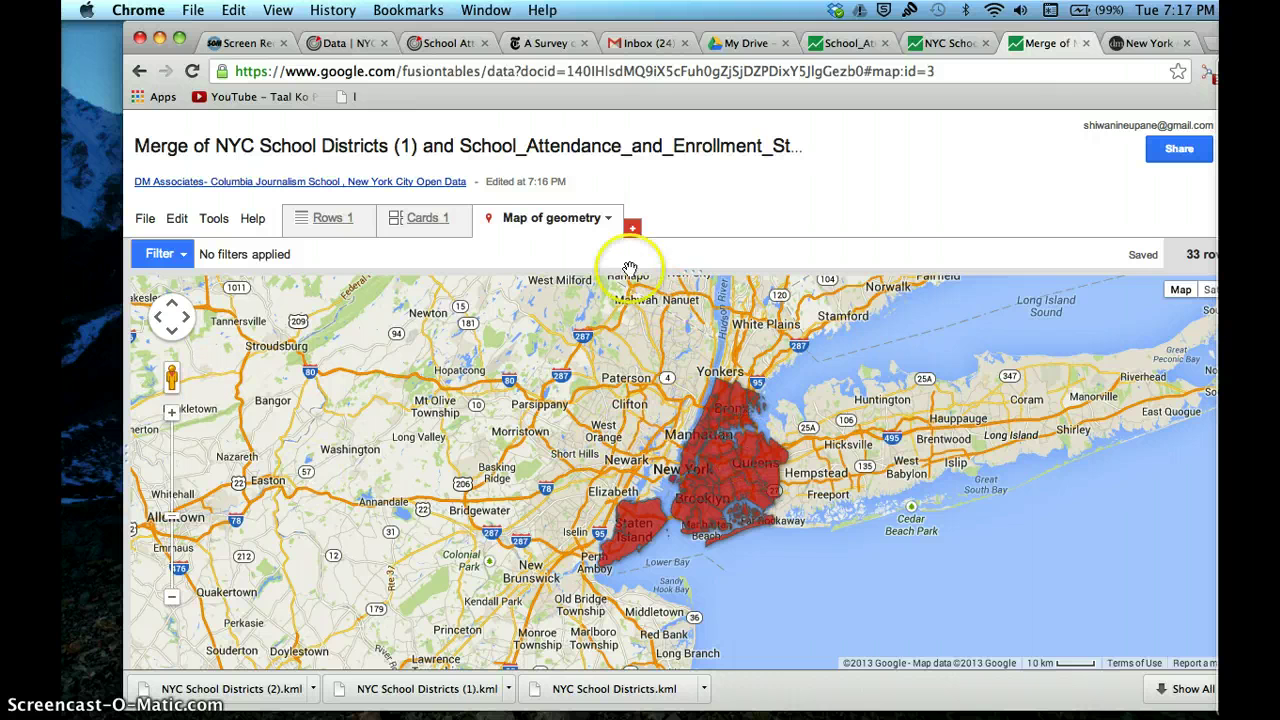
click(605, 219)
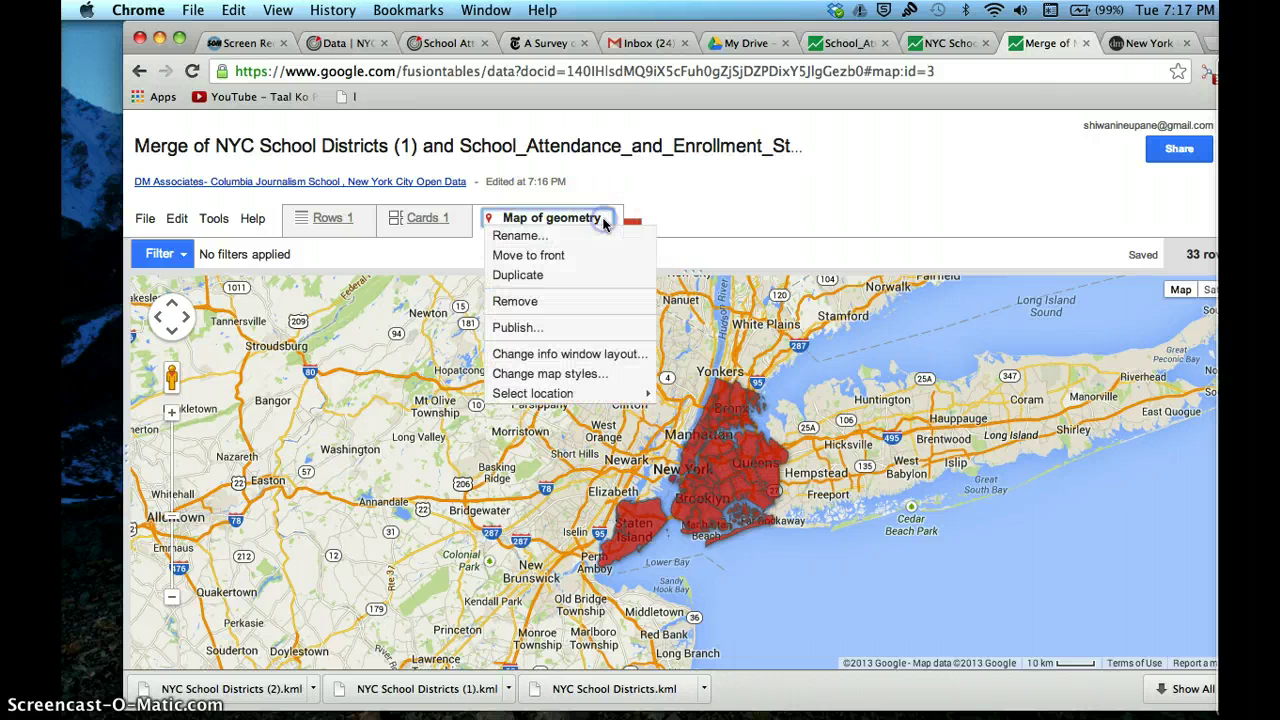
click(545, 373)
click(486, 271)
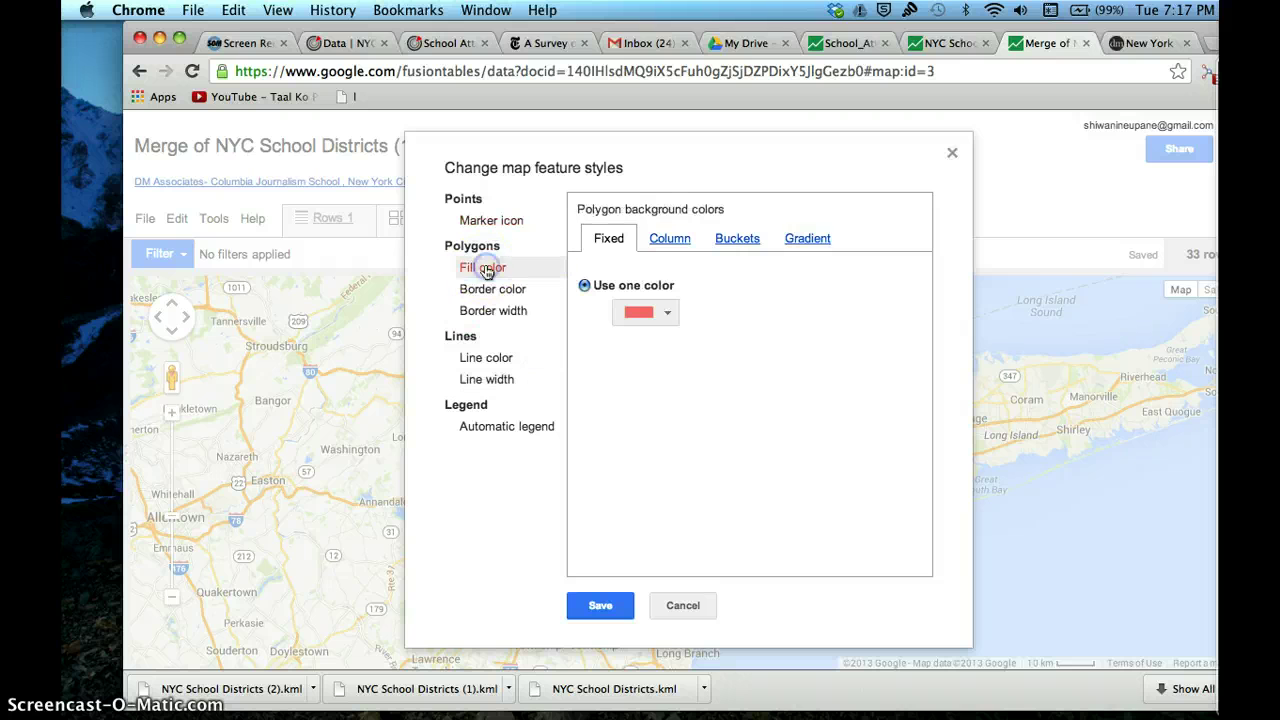
click(725, 241)
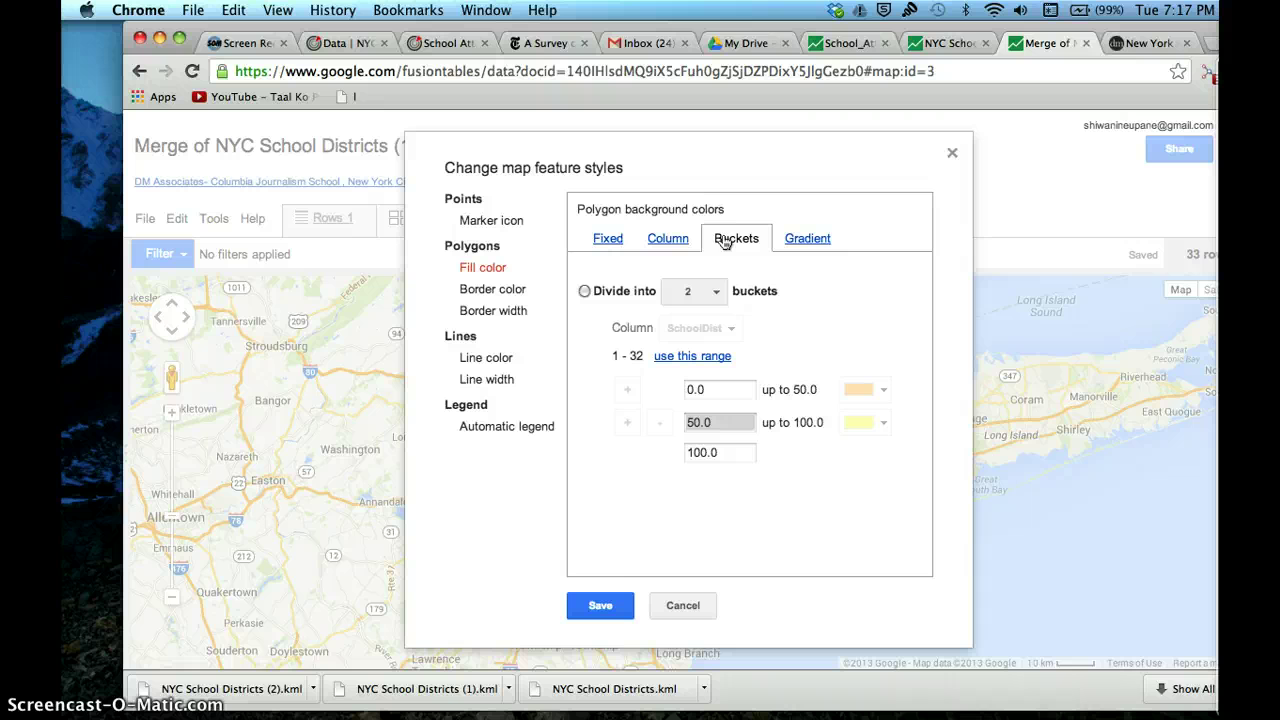